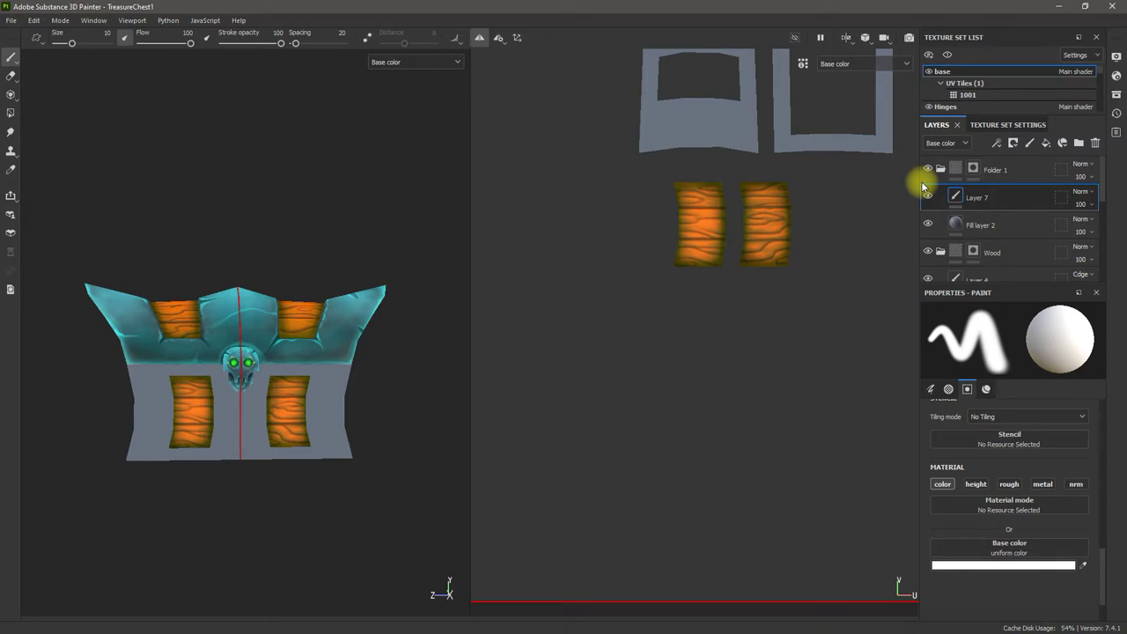
Step: Turn off symmetry painting and display the Normal mesh map on the chest
left_click(481, 39)
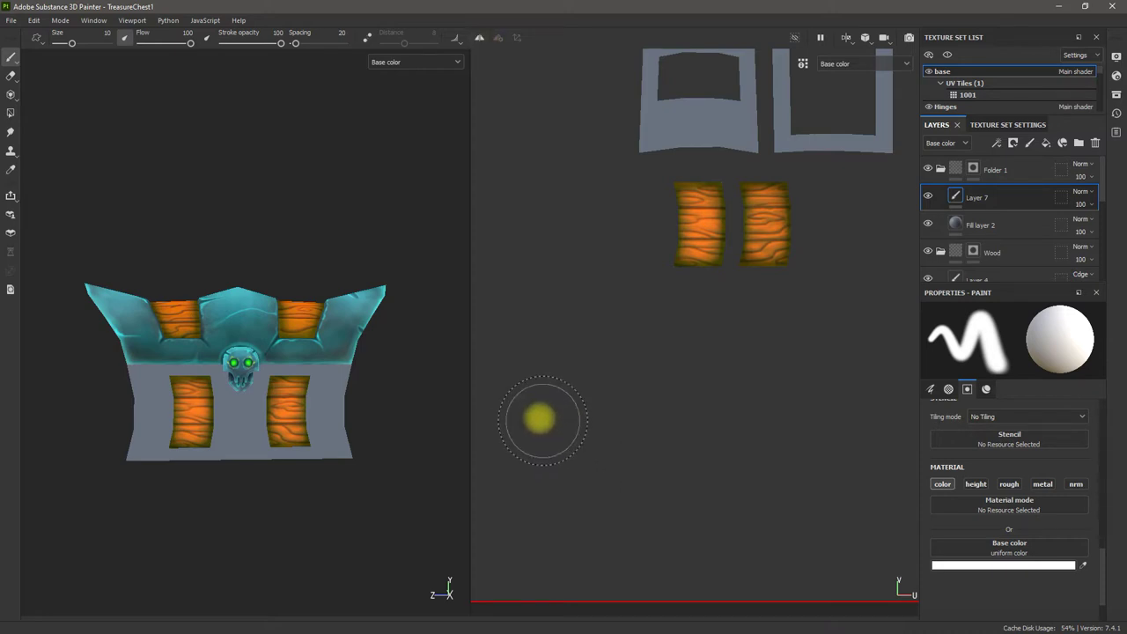
left_click_drag(320, 411, 432, 139, "alt")
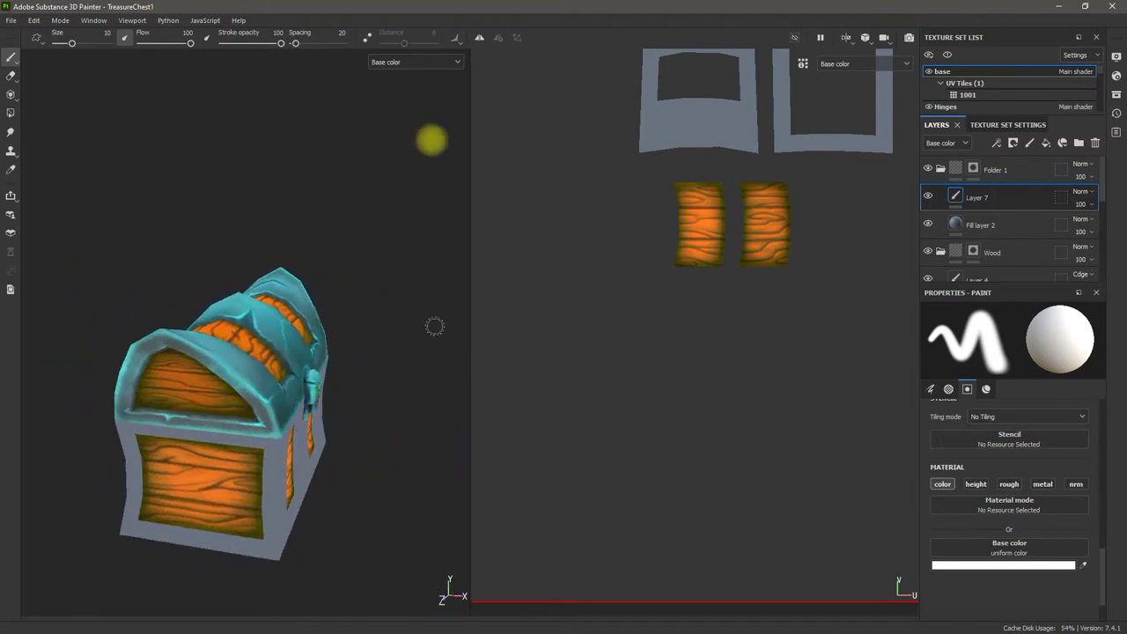
left_click(436, 63)
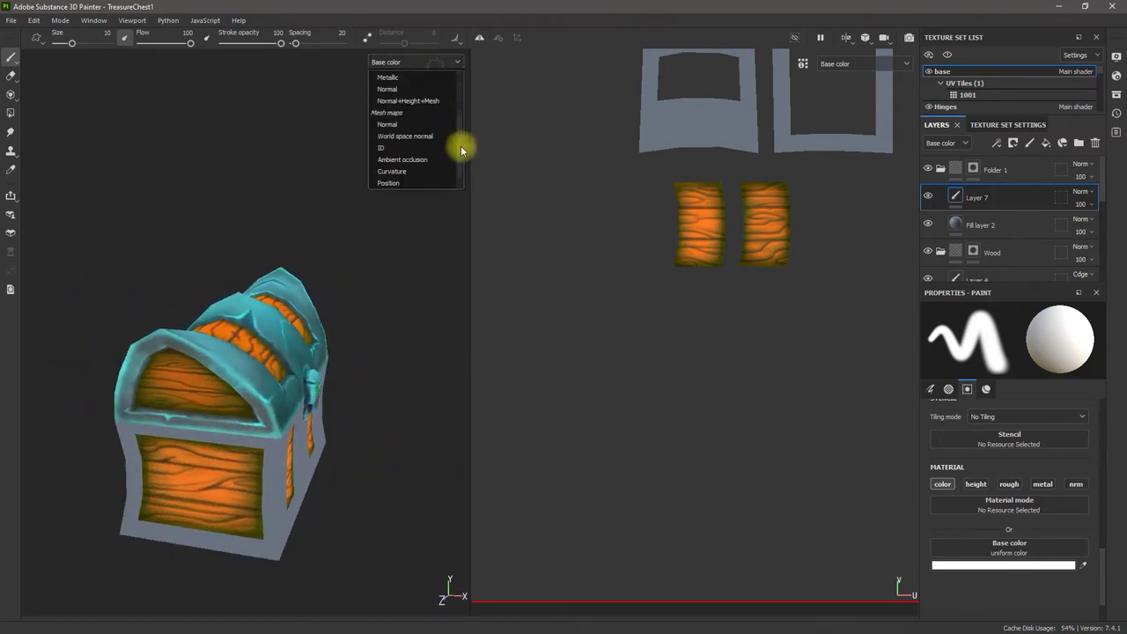
left_click(401, 124)
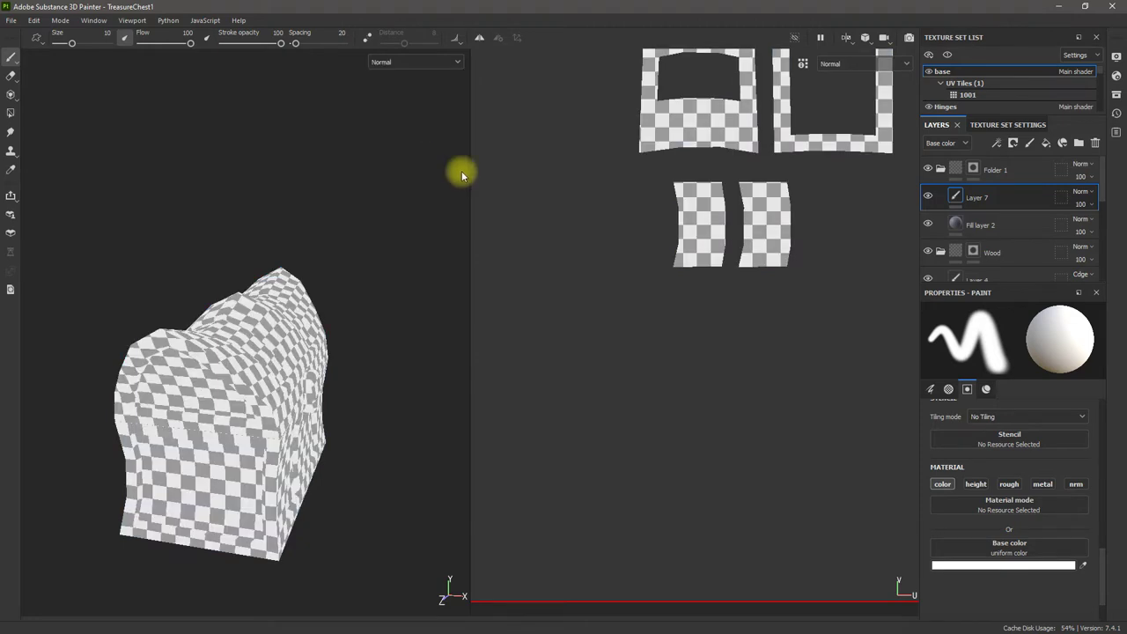
Step: Inspect the World space normal, ID and Ambient occlusion mesh maps on the chest one after another
left_click(453, 64)
left_click(425, 141)
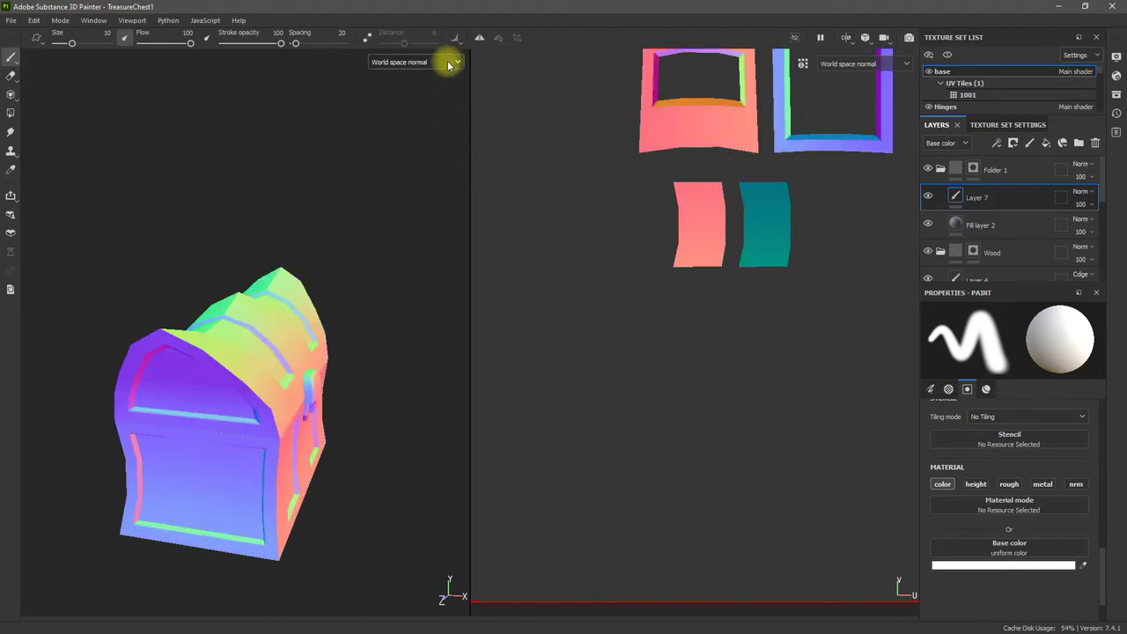
left_click(447, 64)
left_click(431, 149)
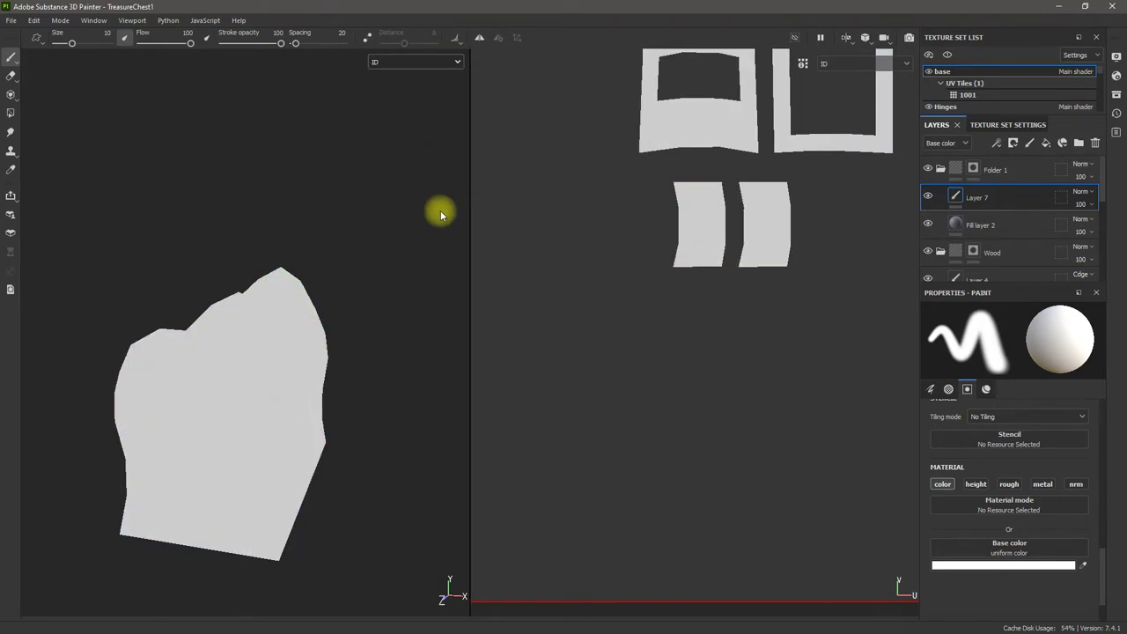
left_click(444, 63)
left_click(432, 156)
left_click_drag(383, 385, 357, 322, "alt")
left_click_drag(316, 238, 392, 291, "alt")
Step: Display the Curvature mesh map and examine the chest's edges from the side and front
left_click(445, 63)
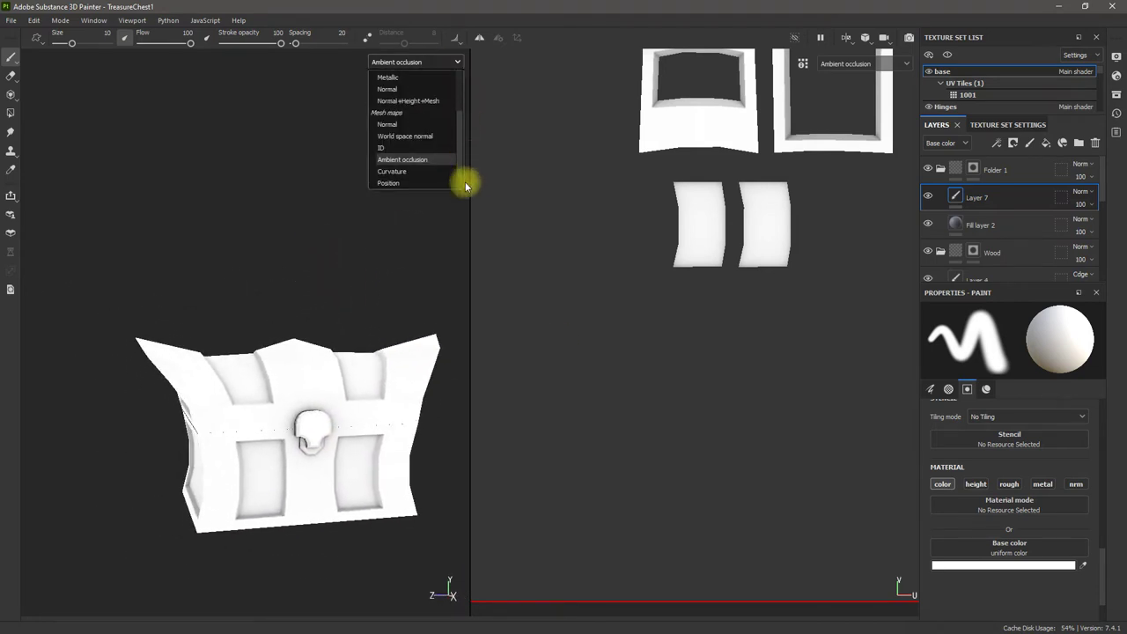
left_click(392, 171)
left_click_drag(422, 471, 397, 403, "alt")
right_click_drag(406, 393, 599, 341, "alt")
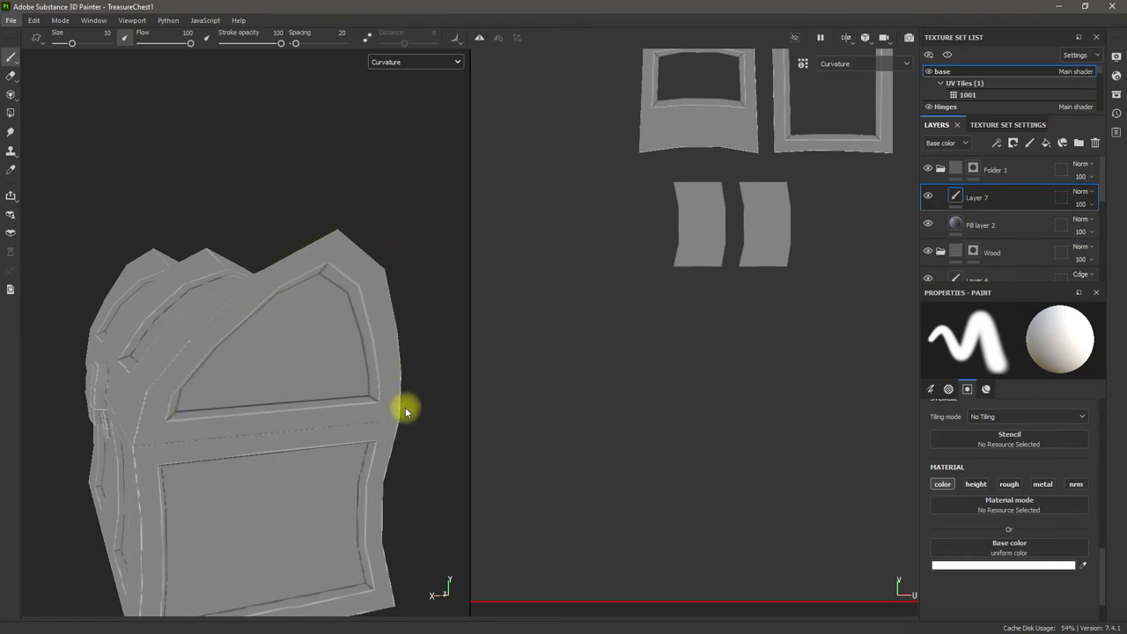
left_click_drag(385, 365, 339, 321, "alt")
Step: Check the single-channel Normal display and return the viewports to Base color
left_click(445, 61)
left_click(432, 88)
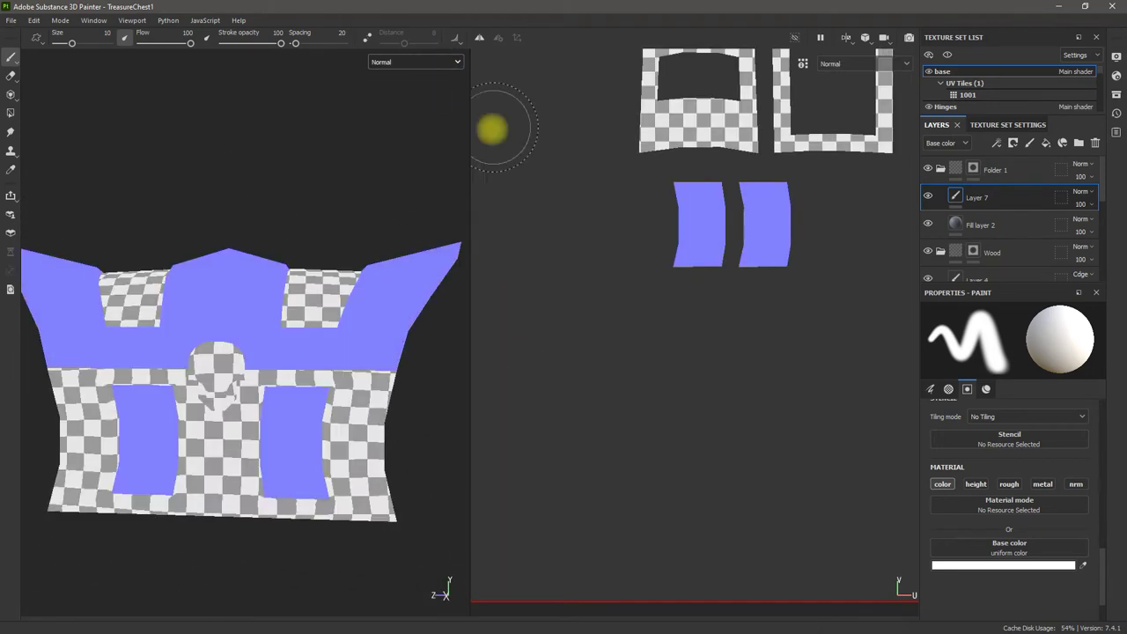
left_click(442, 61)
scroll(463, 99, "up", 3)
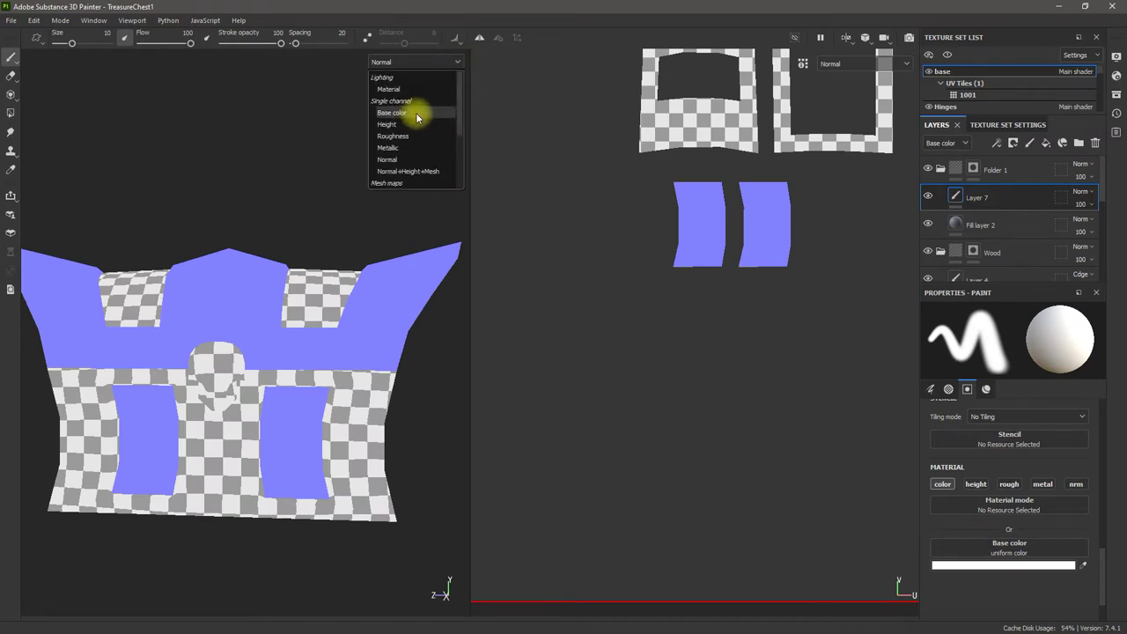
left_click(425, 109)
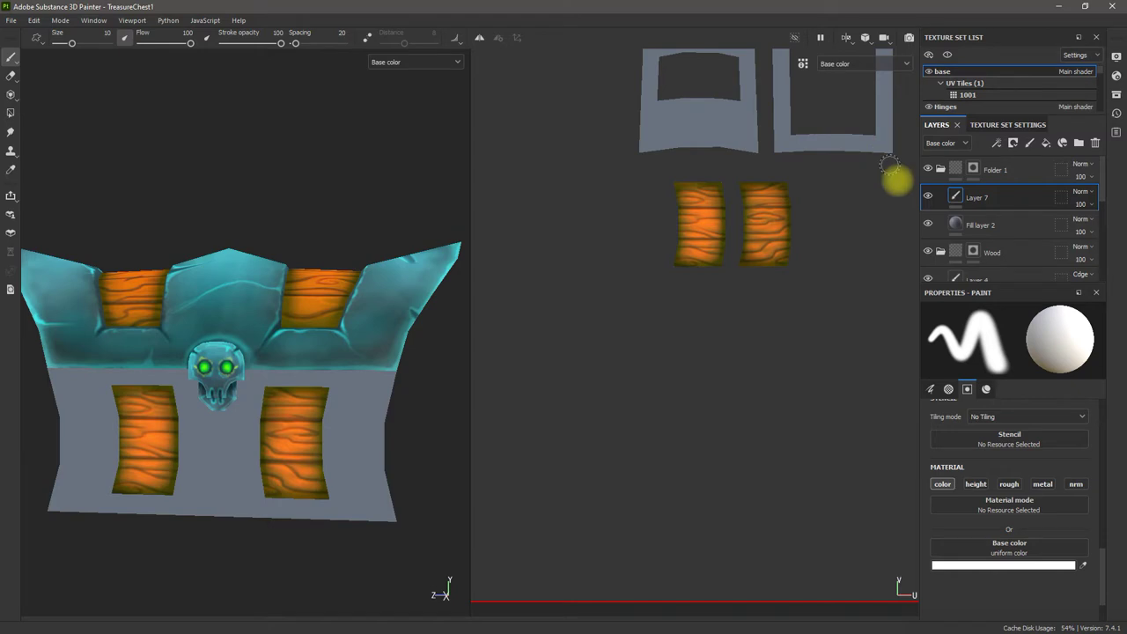
Step: Remove the normal, world space normal, ID, ambient occlusion, curvature, position and thickness mesh maps from the base texture set
left_click(1018, 124)
scroll(1099, 185, "down", 2)
left_click_drag(1101, 206, 1102, 241)
scroll(1102, 244, "down", 1)
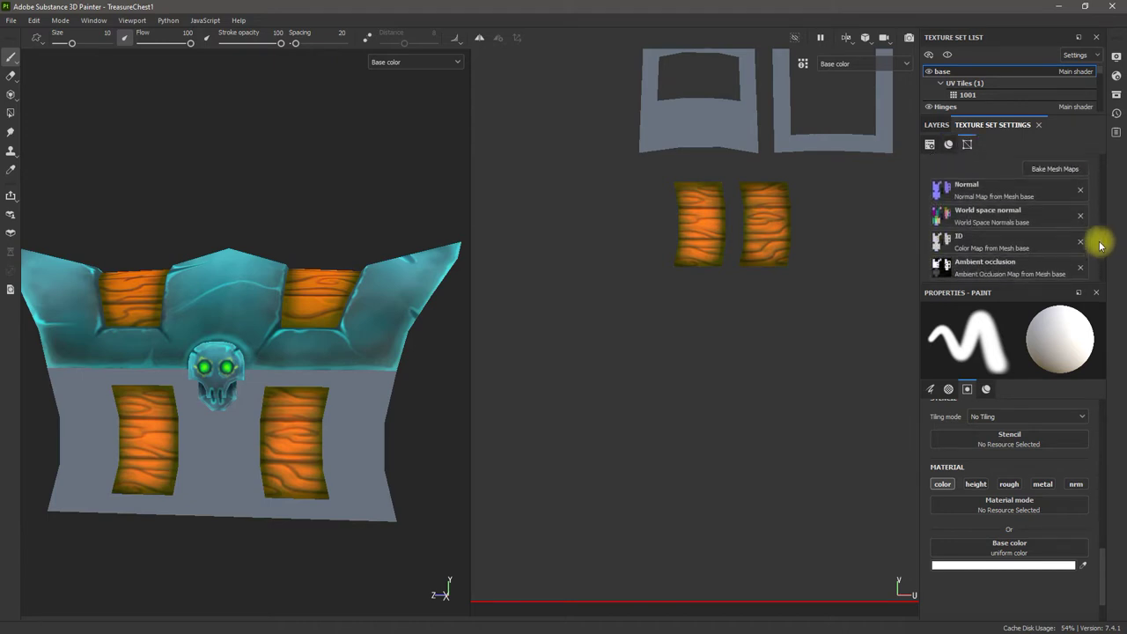
left_click(1081, 194)
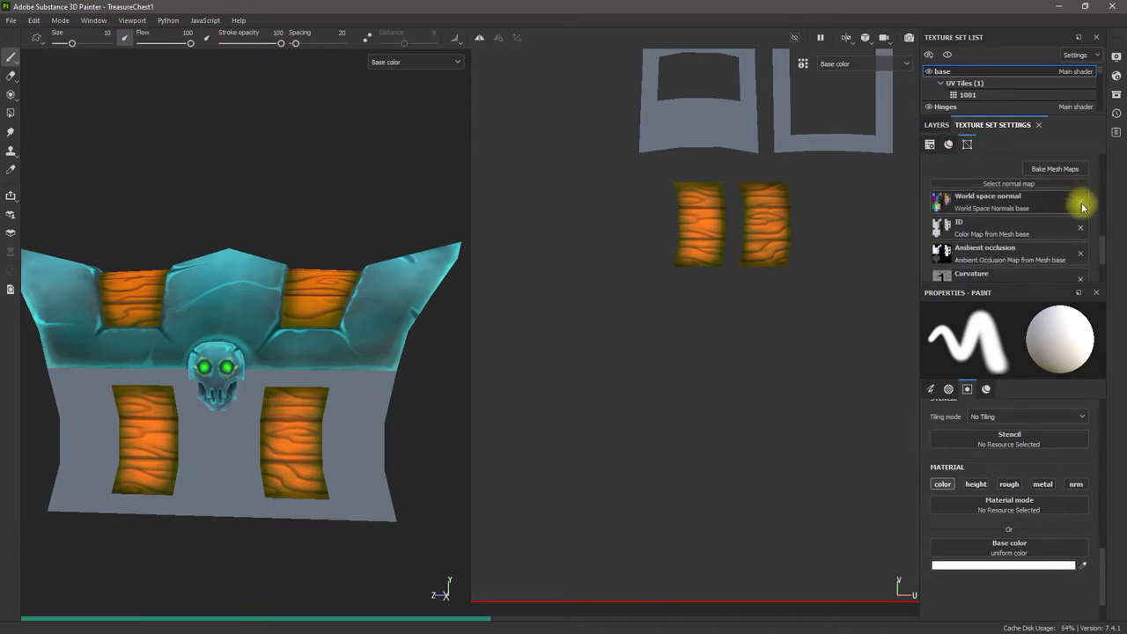
left_click(1081, 202)
left_click(1081, 215)
left_click(1079, 230)
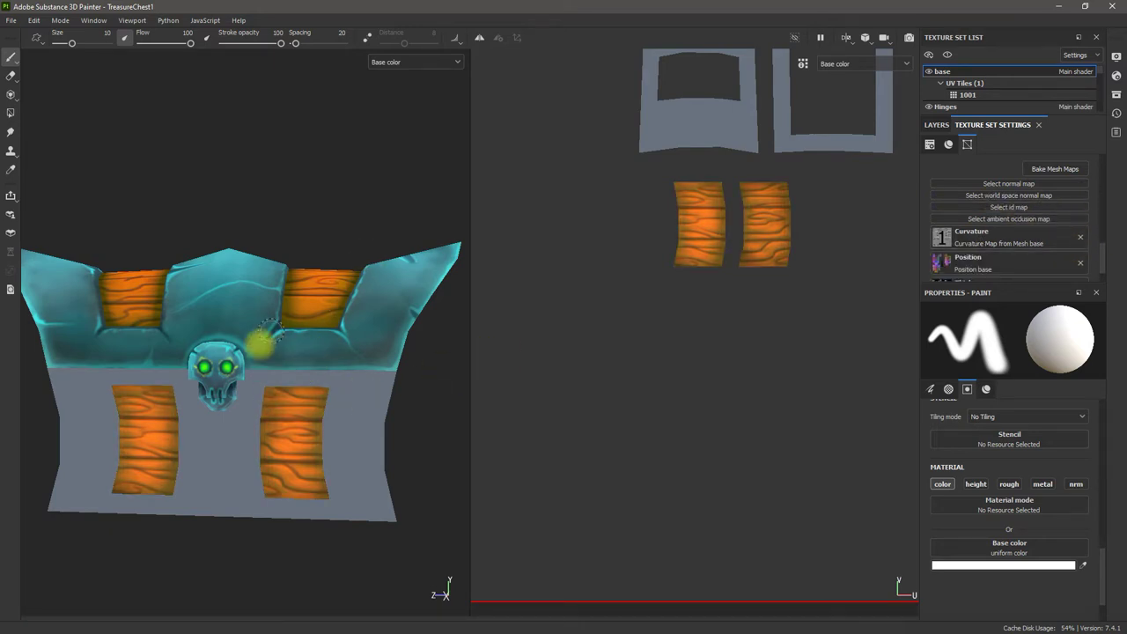
left_click(1080, 237)
left_click(1081, 251)
left_click(1080, 253)
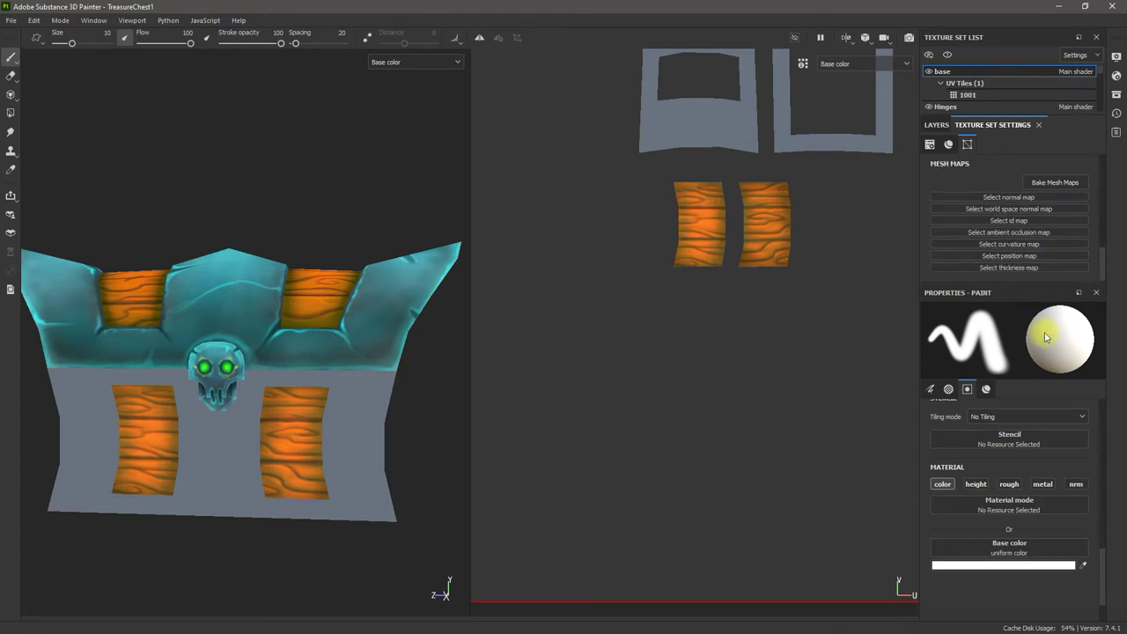
Step: Set up mesh map baking with Use Low Poly Mesh as High Poly Mesh enabled and an output size of 2048
left_click(1054, 185)
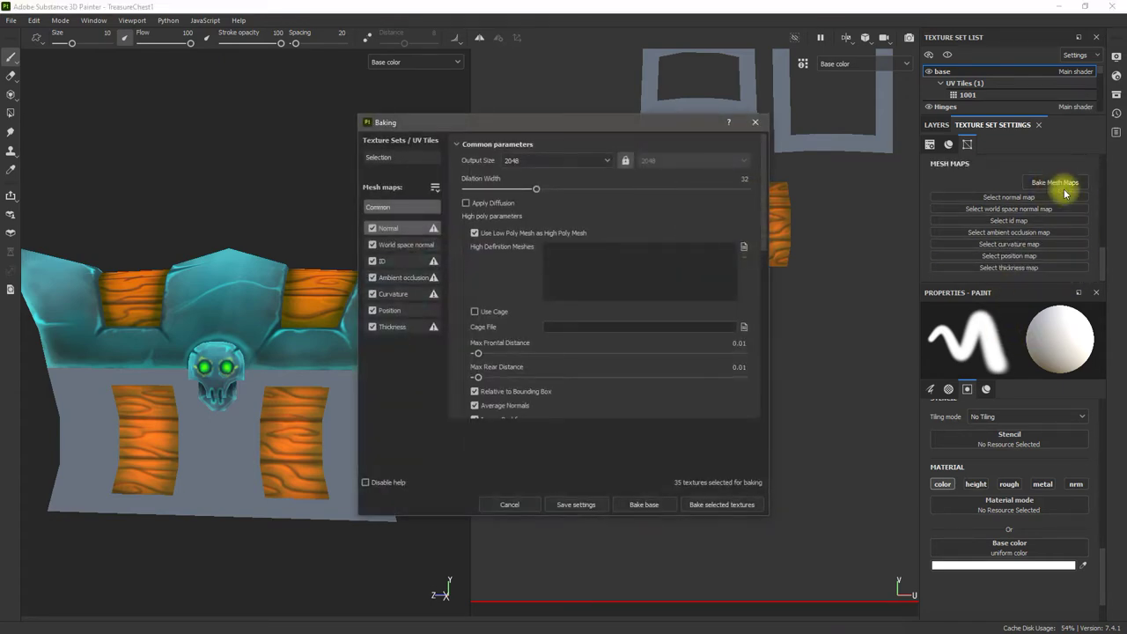
left_click(477, 232)
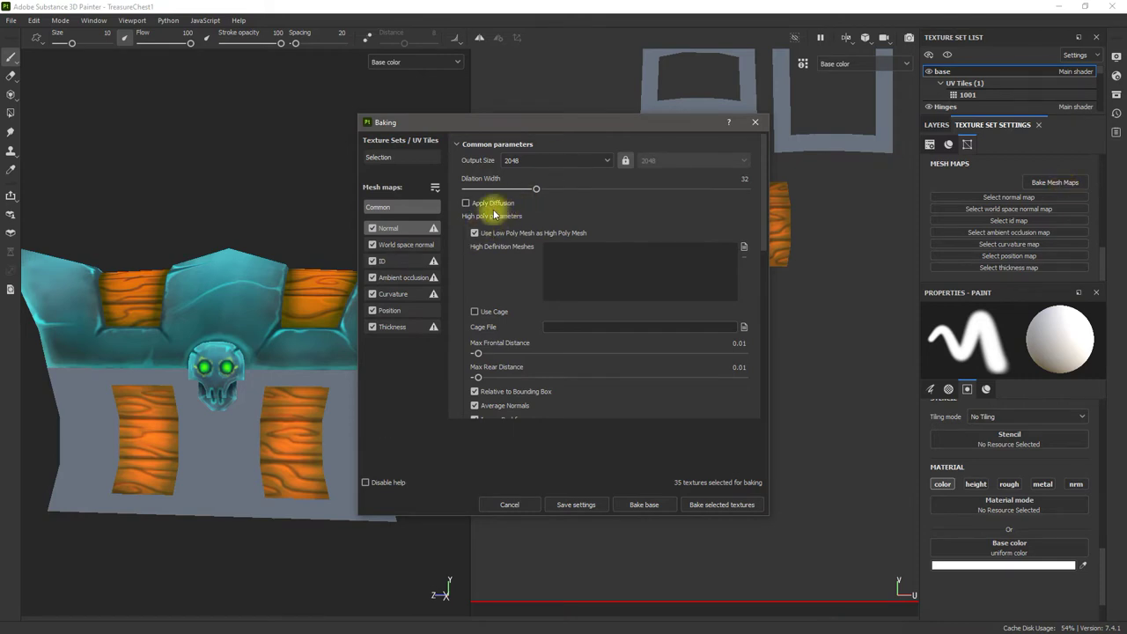
left_click(474, 234)
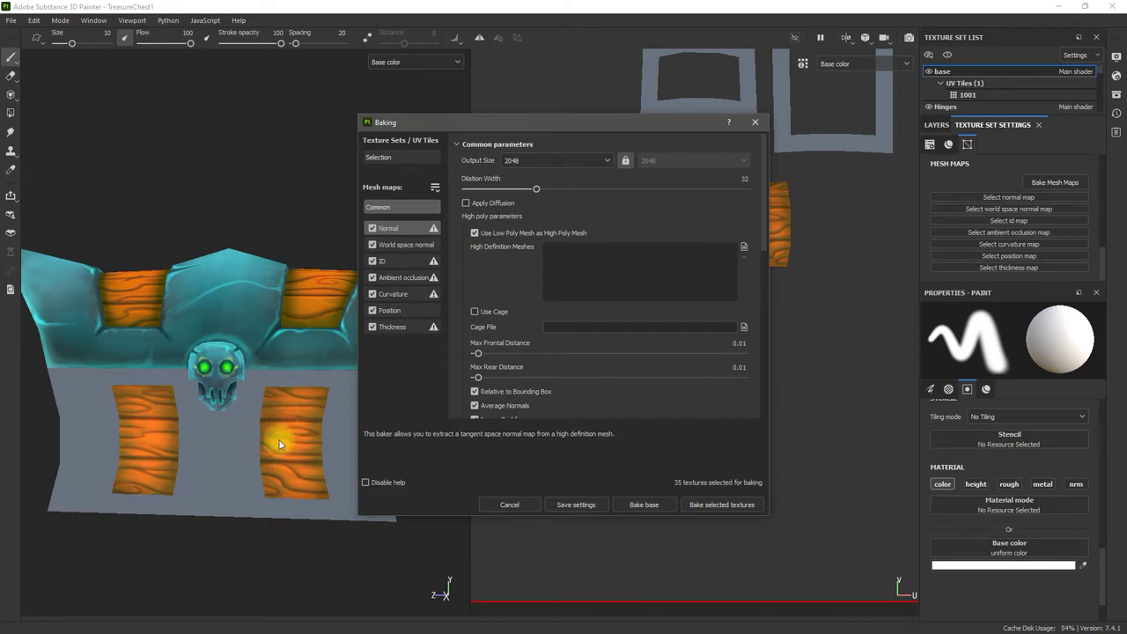
left_click(604, 162)
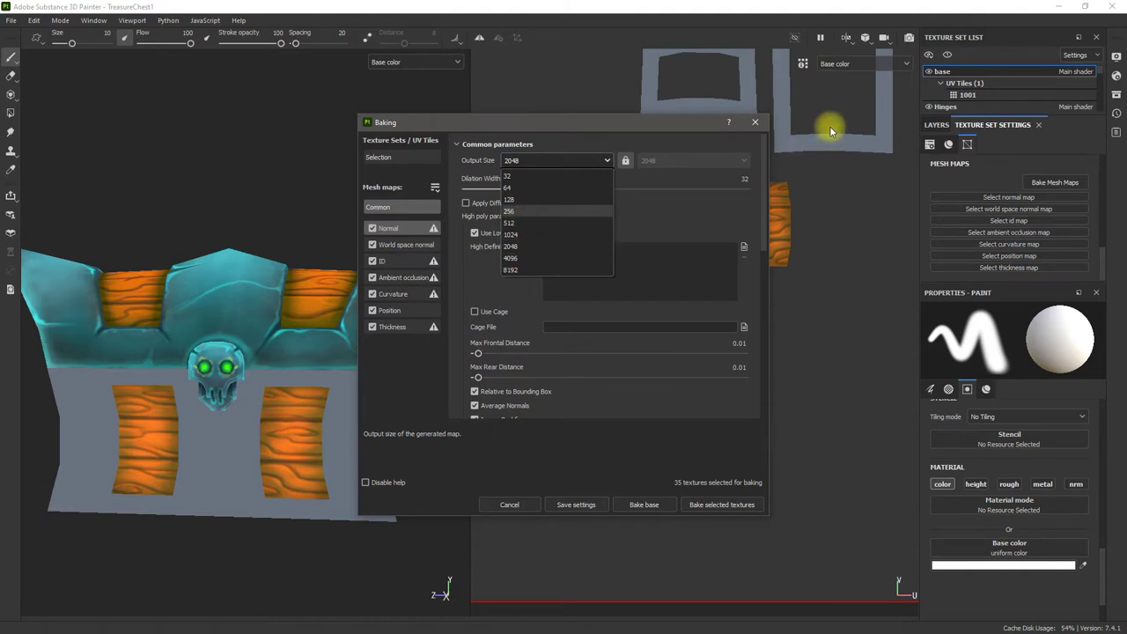
left_click(525, 232)
left_click(568, 162)
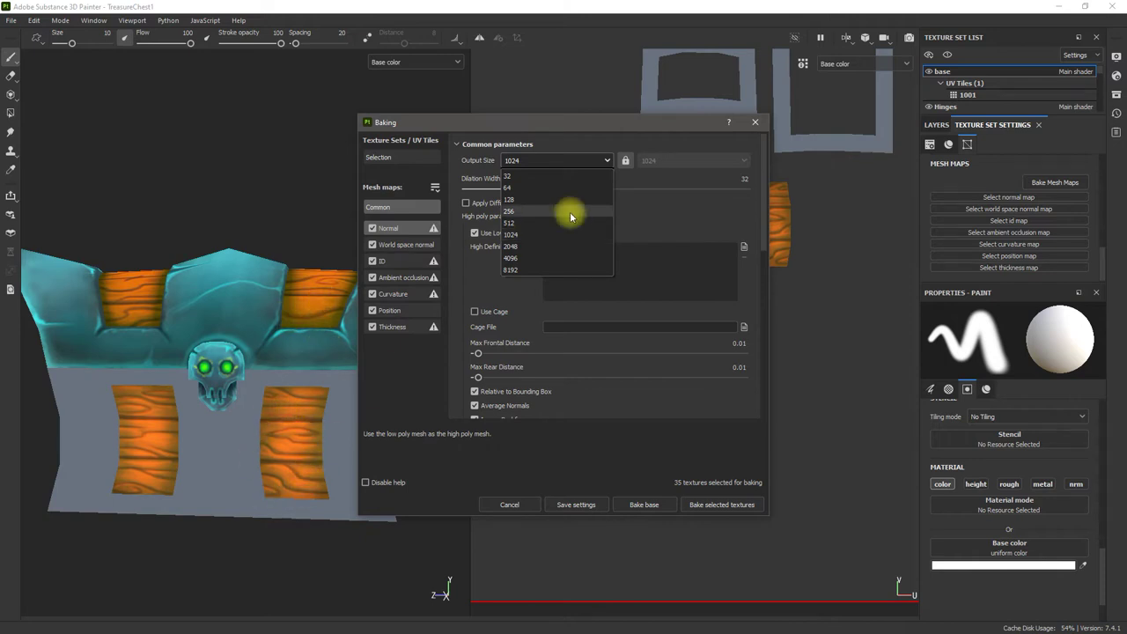
left_click(546, 244)
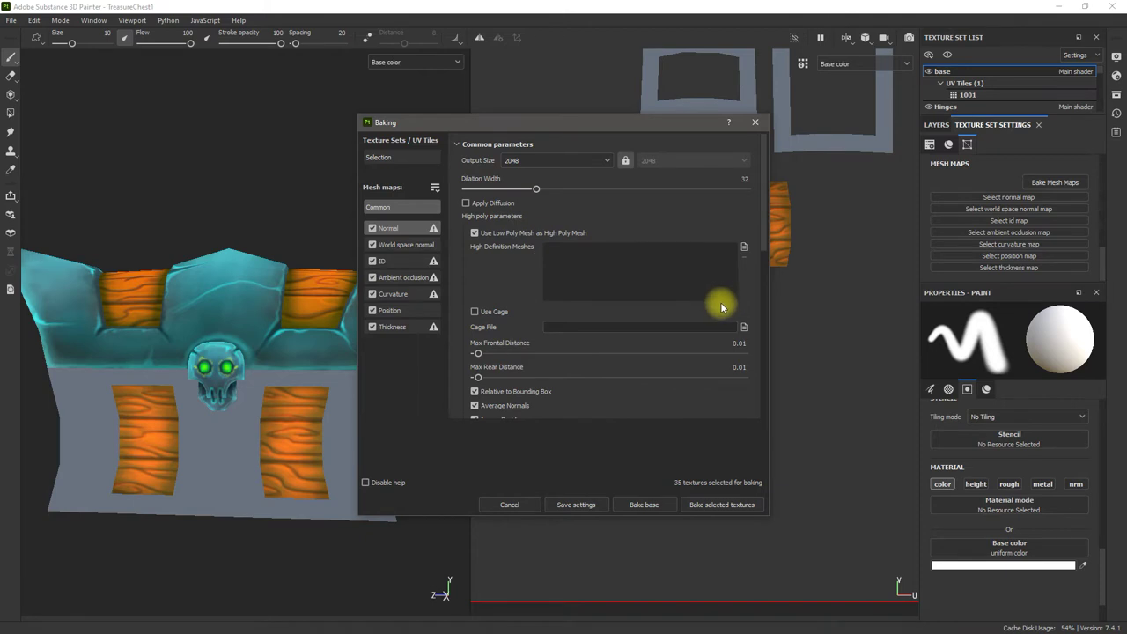
Step: Set the ambient occlusion Max Occluder Distance to 0.71 and the curvature Sampling Radius to 0.0018 for the base texture set
left_click(398, 277)
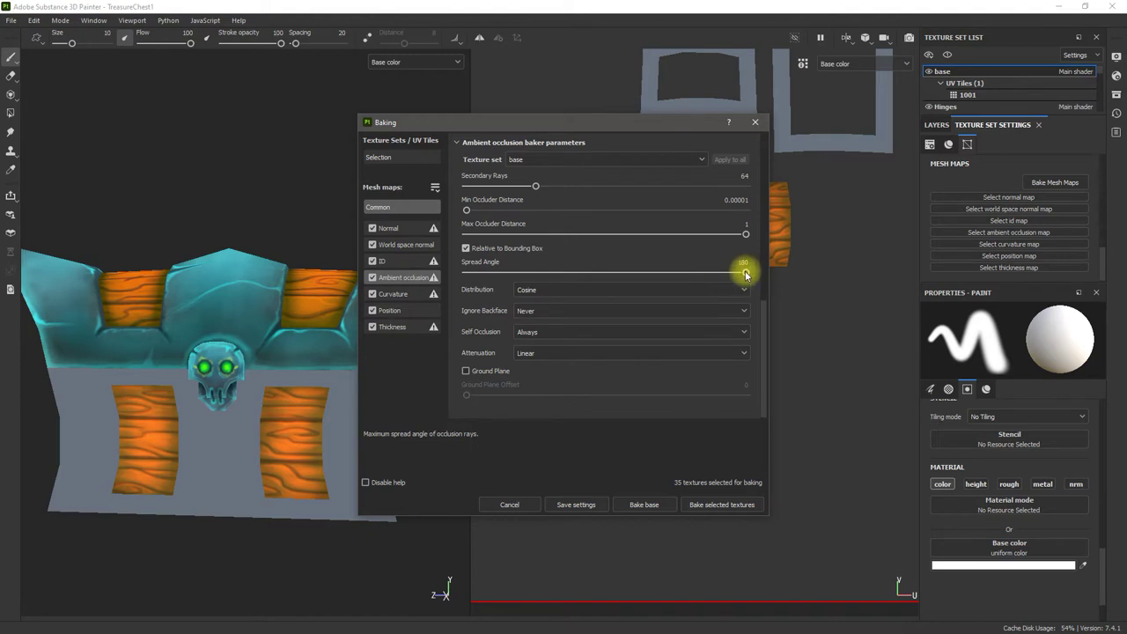
left_click_drag(746, 237, 664, 253)
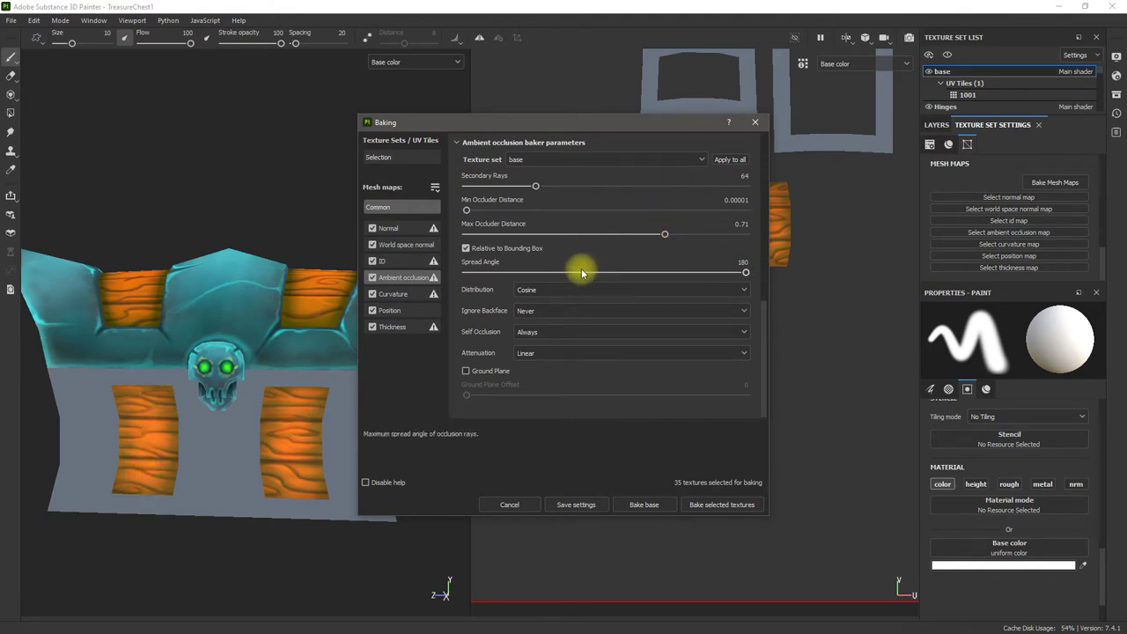
left_click(395, 294)
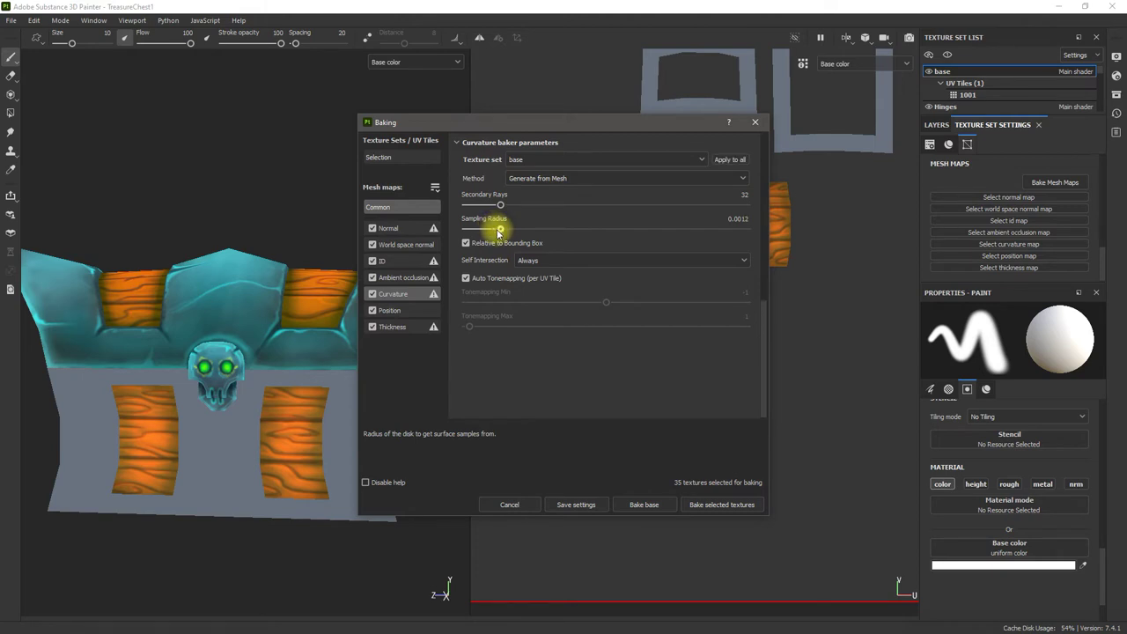
left_click_drag(512, 229, 519, 228)
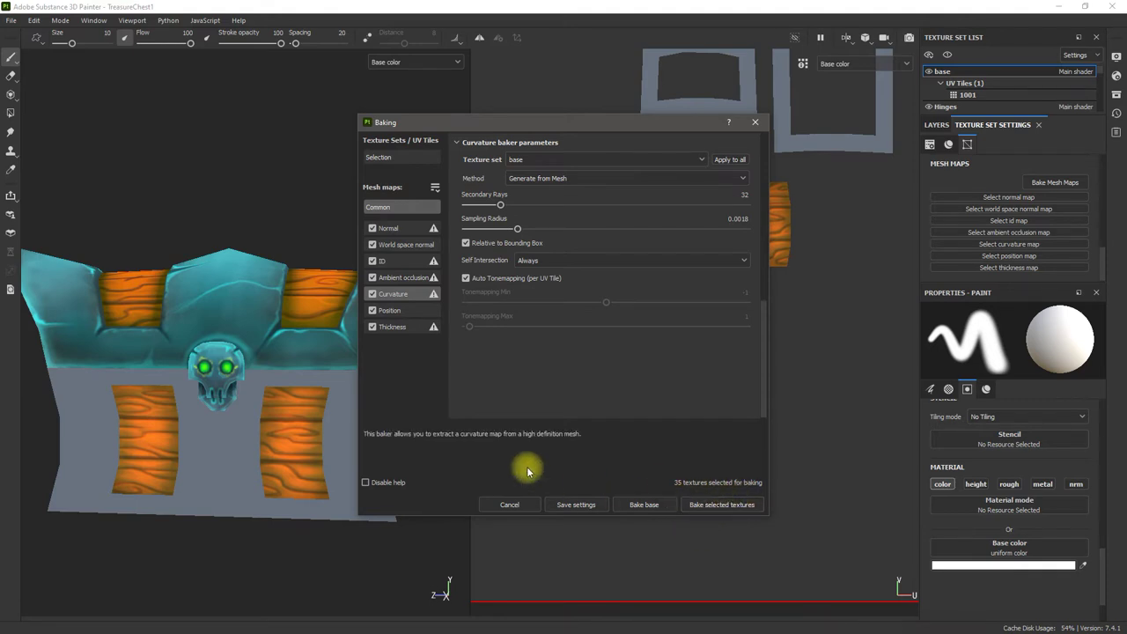
Step: Bake all selected mesh maps and close the baking report
left_click(722, 505)
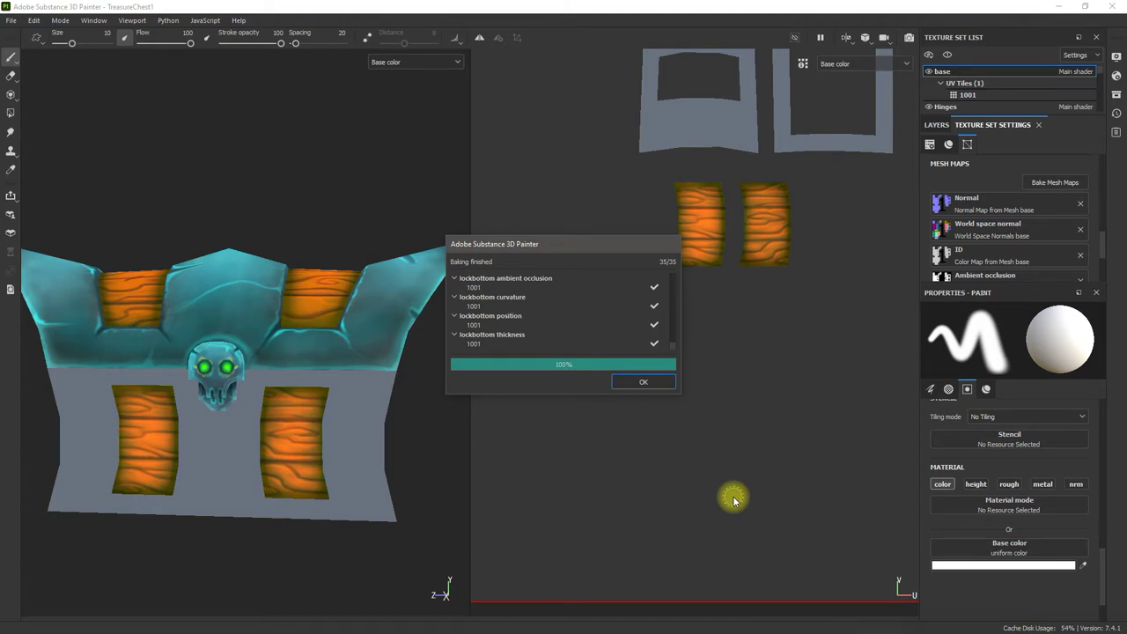
left_click(648, 382)
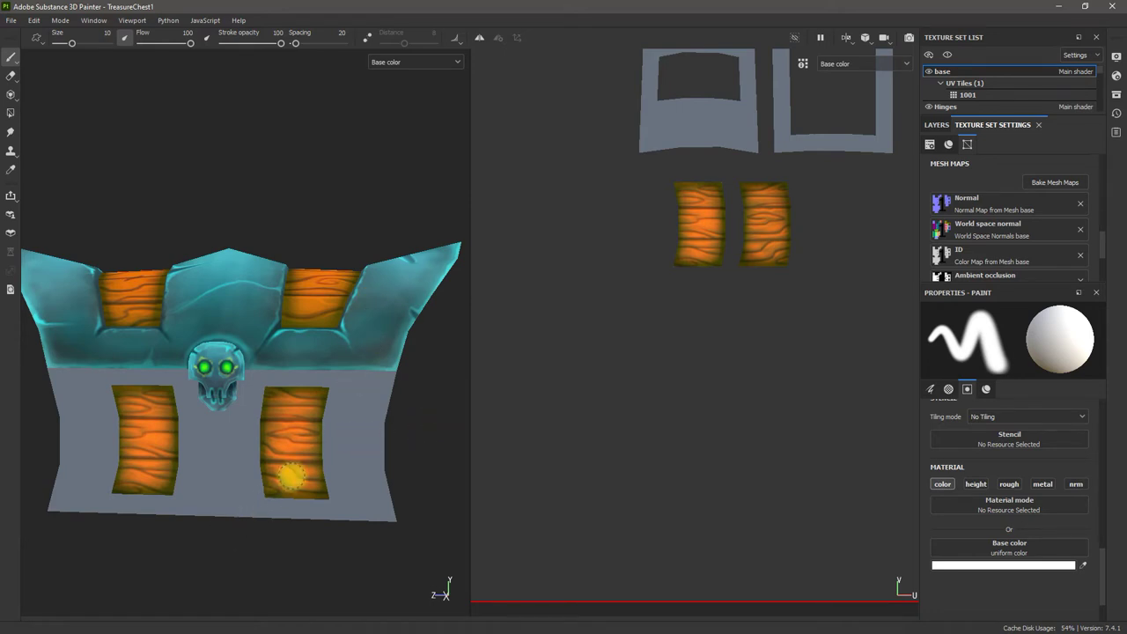
Step: Compare the chest with Fill layer 3 hidden and shown, and open the Ambient Occlusion generator settings on its mask
left_click(936, 124)
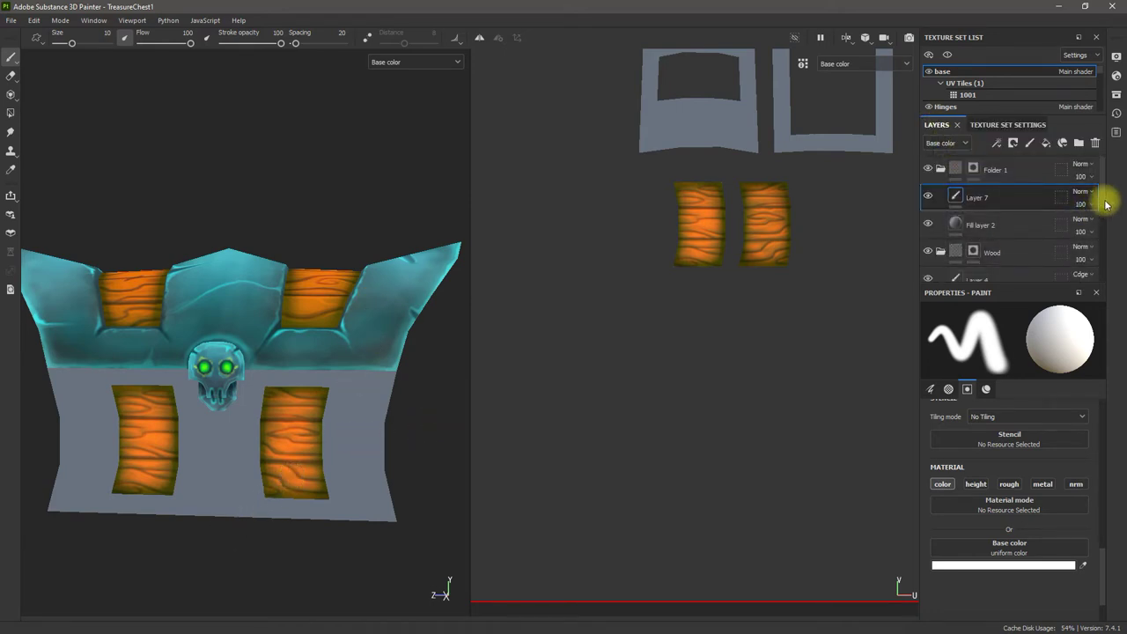
left_click_drag(1103, 192, 1100, 244)
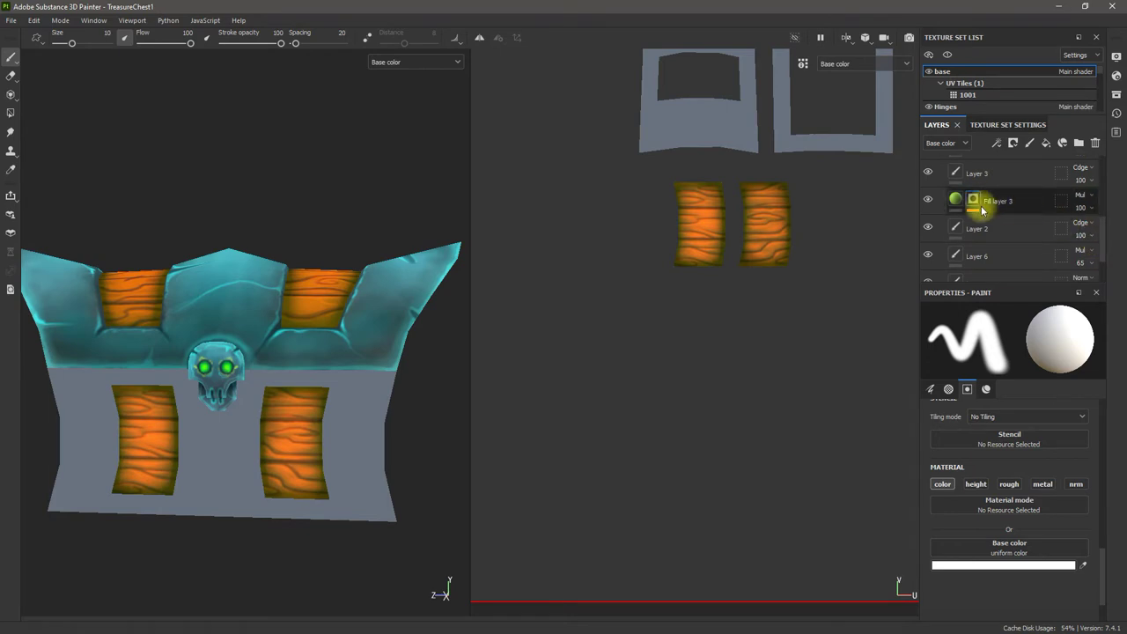
left_click(927, 199)
left_click(927, 199)
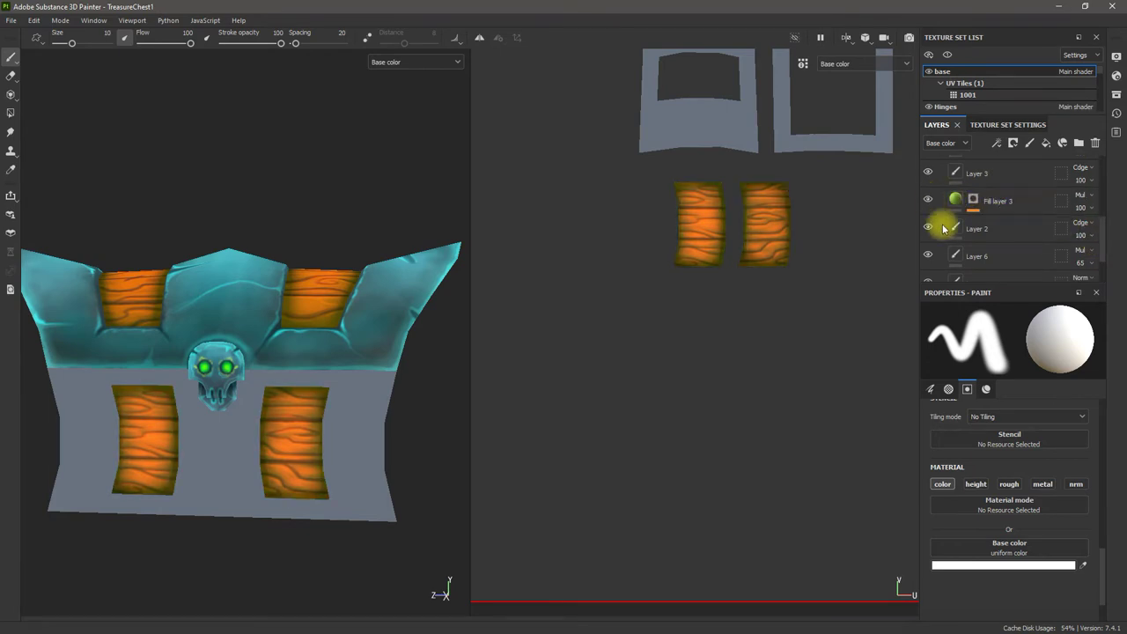
left_click(974, 199)
left_click(973, 199)
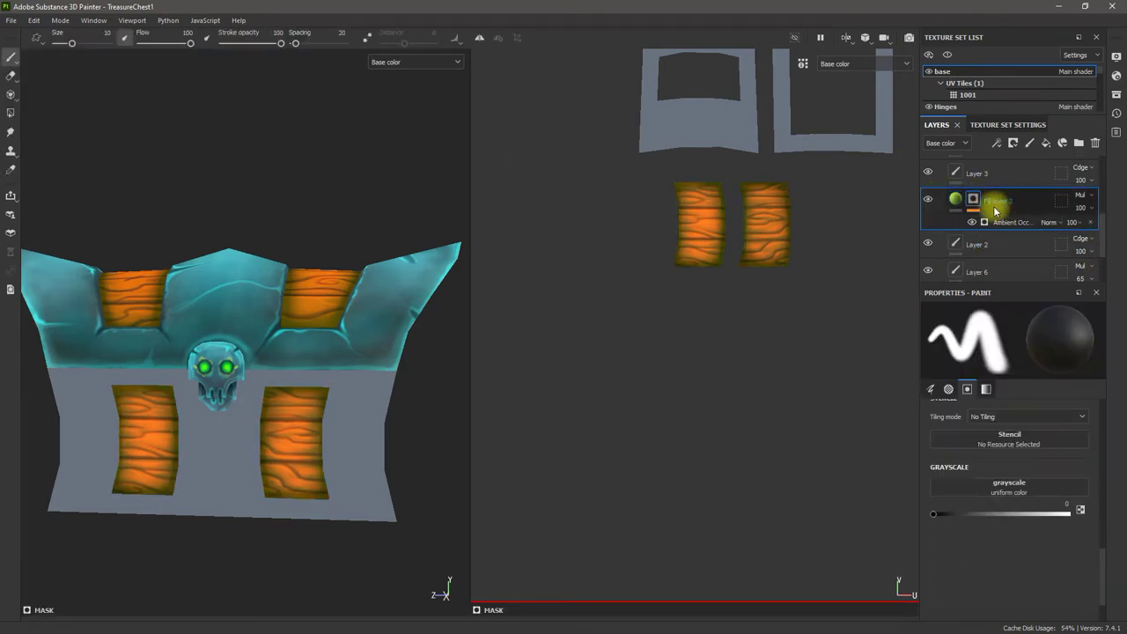
left_click(1014, 223)
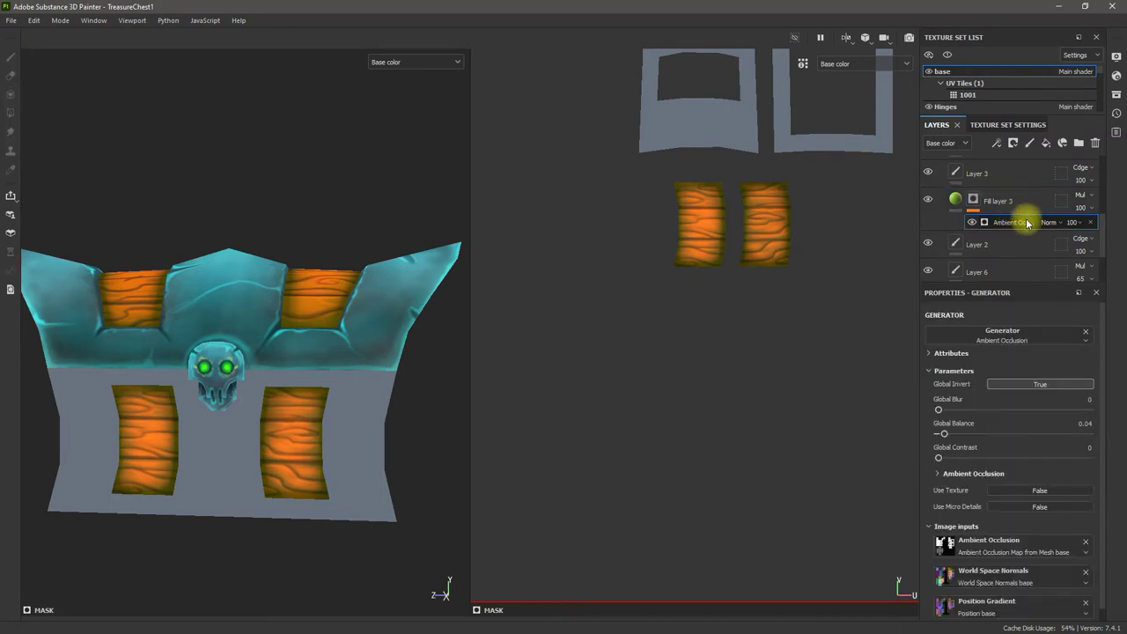
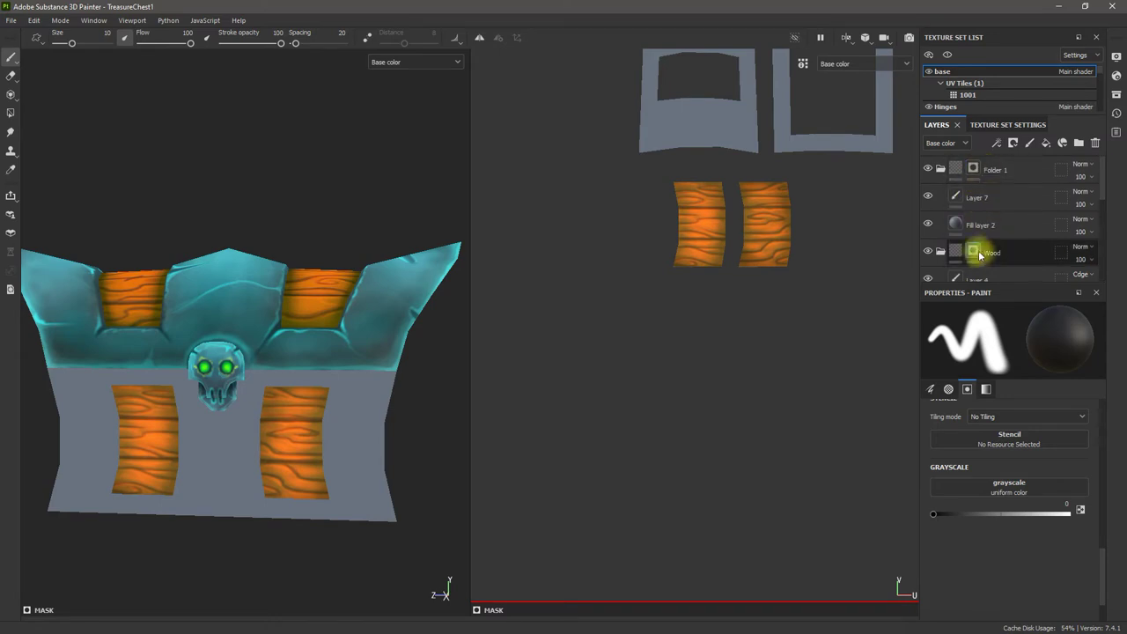
Step: Add a new fill layer as the topmost layer inside the Wood folder
left_click(993, 254)
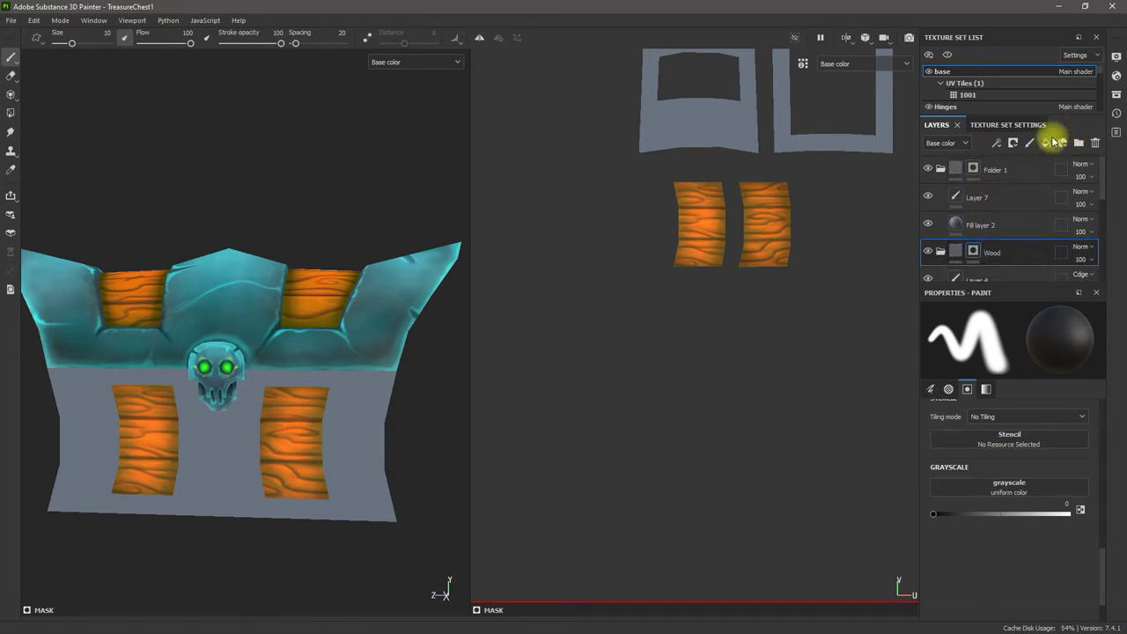
left_click(1047, 143)
left_click_drag(977, 250, 995, 280)
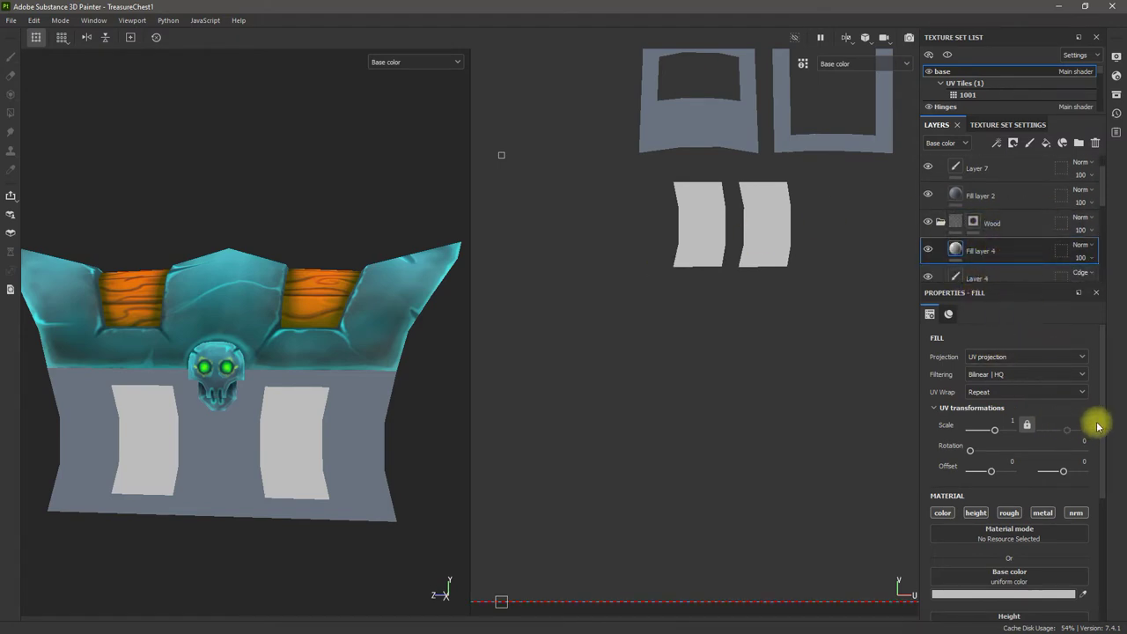
Step: Set the base color of Fill layer 4 to pure red, FF0000
left_click_drag(1100, 428, 1100, 491)
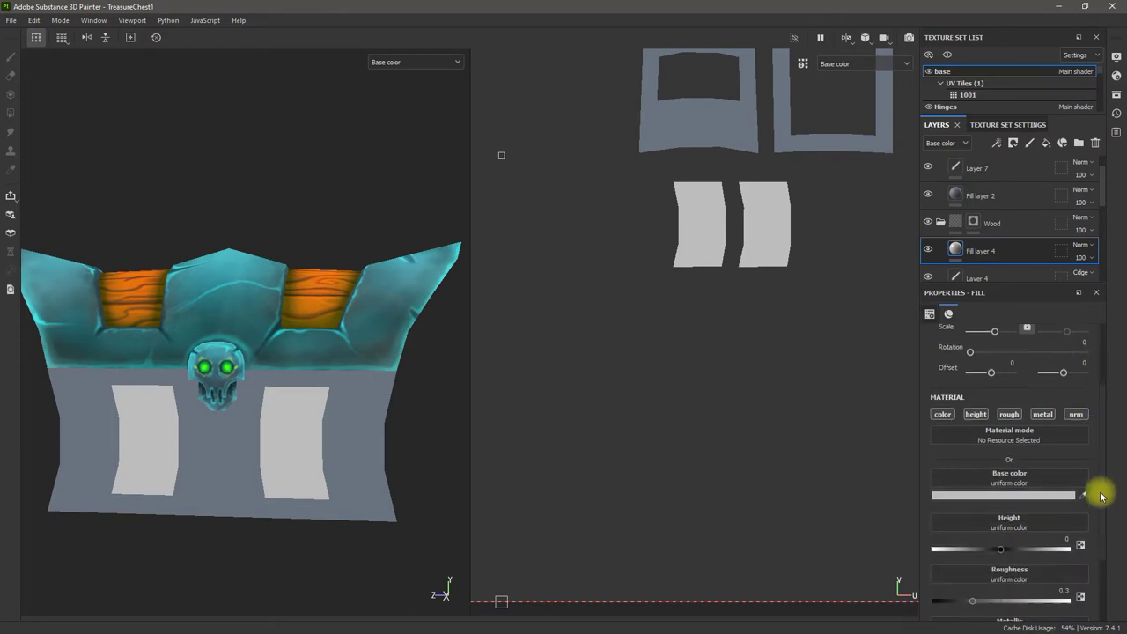
left_click(1019, 486)
left_click(989, 352)
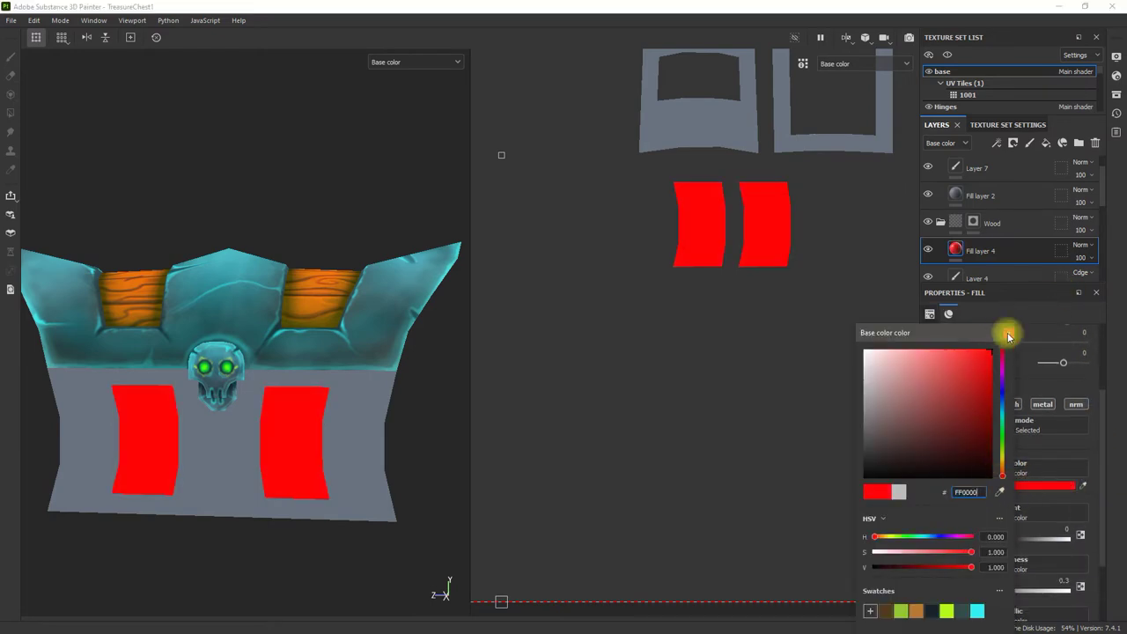
left_click(1019, 335)
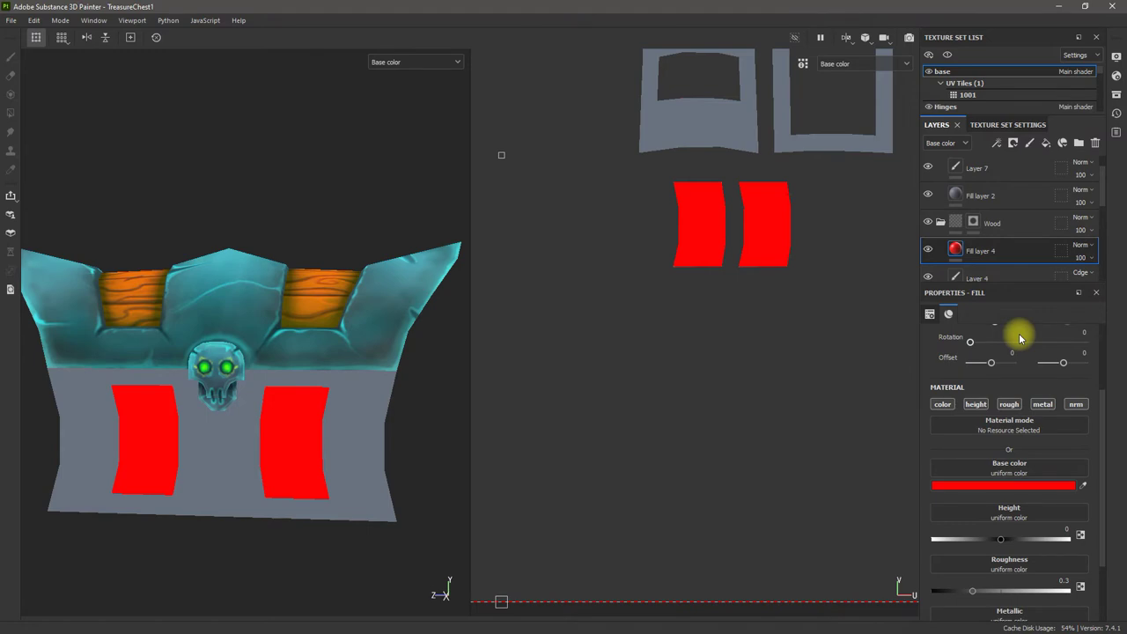
Step: Add a black mask to Fill layer 4 and put an empty generator on that mask
left_click(1013, 143)
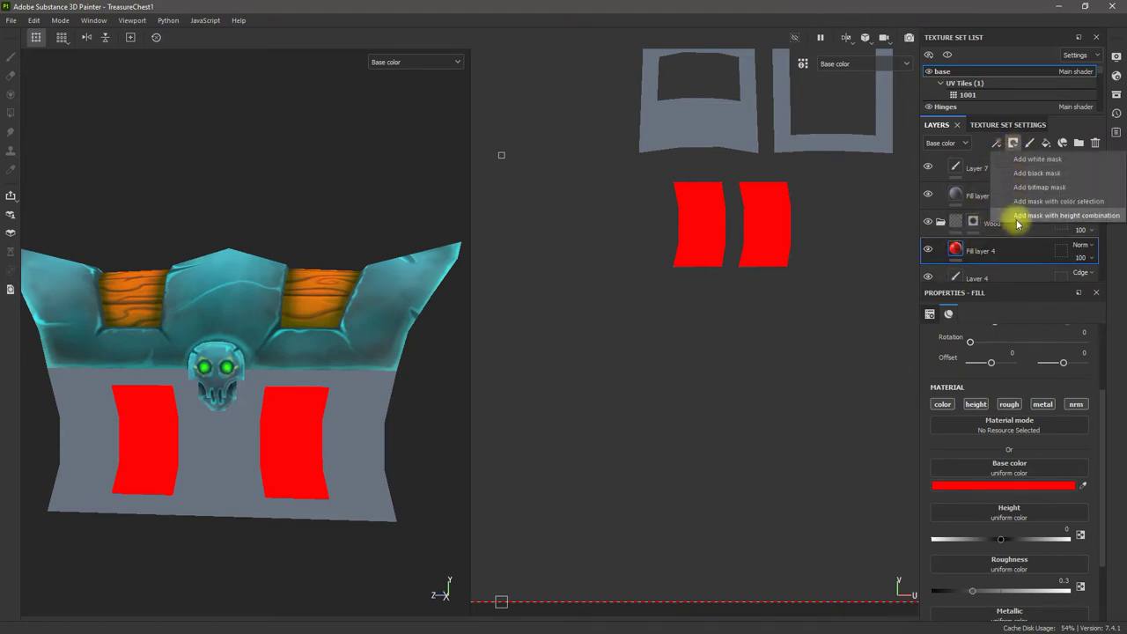
left_click(1046, 173)
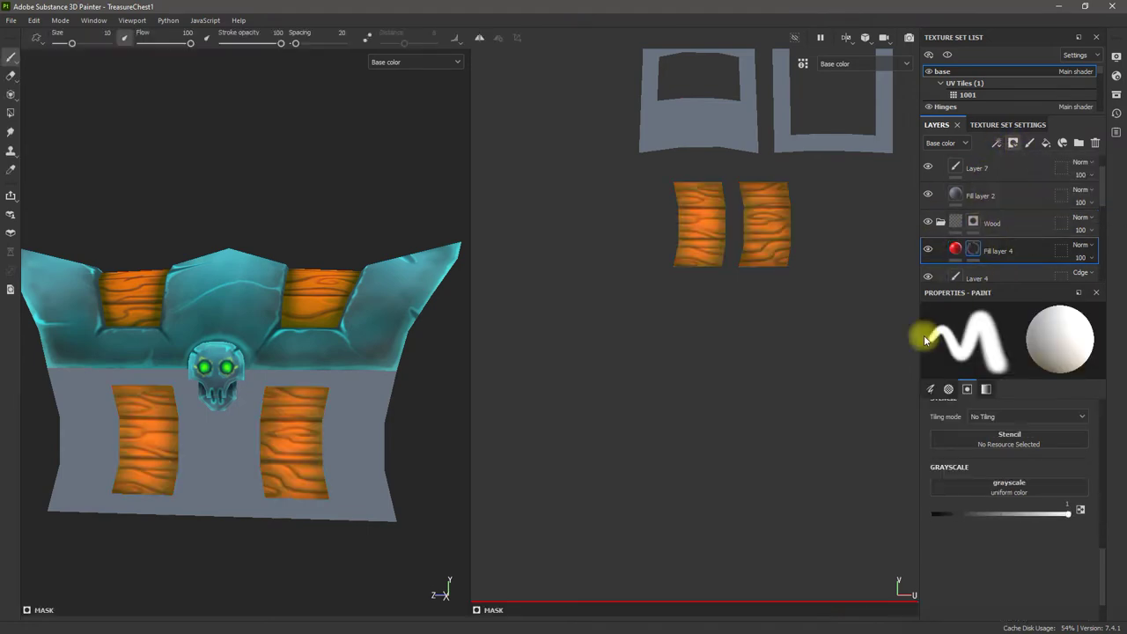
right_click(974, 252)
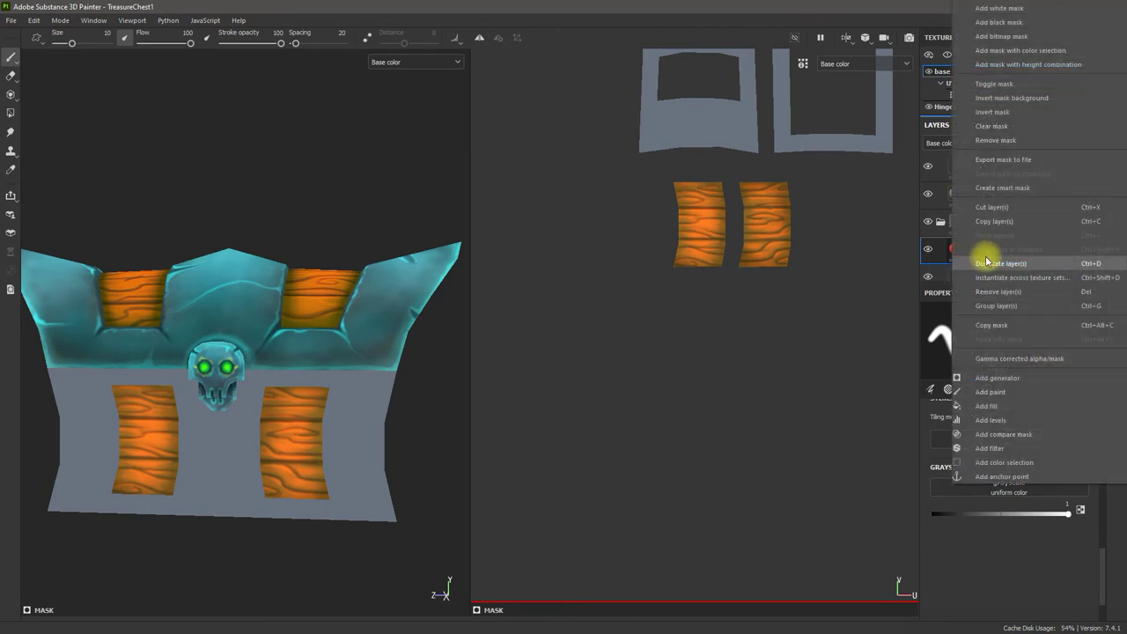
left_click(930, 258)
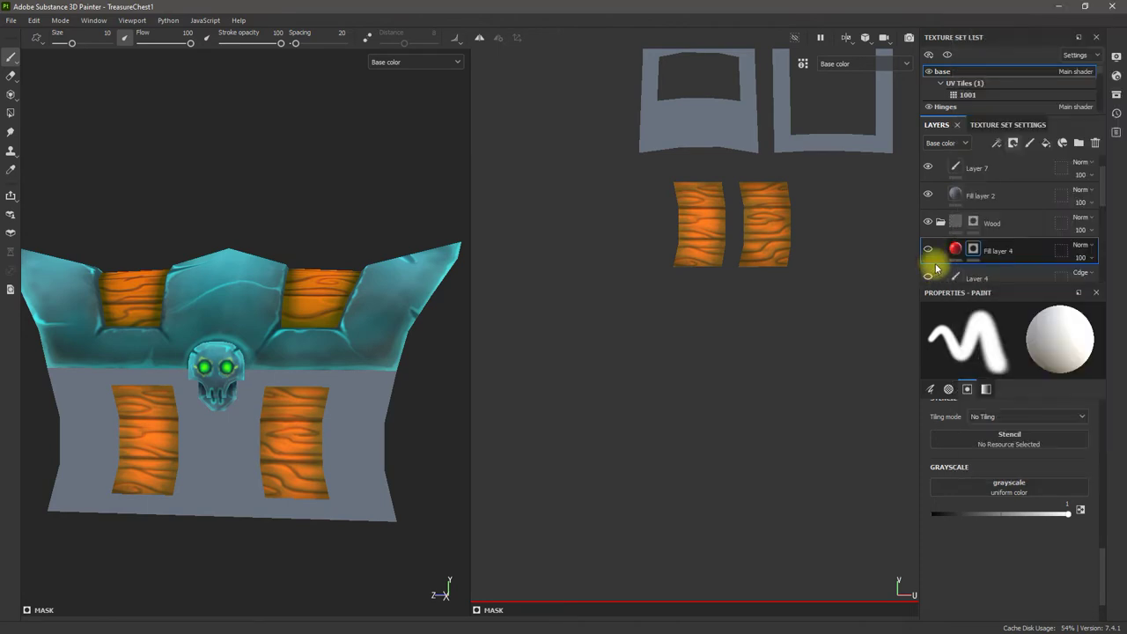
left_click(928, 250)
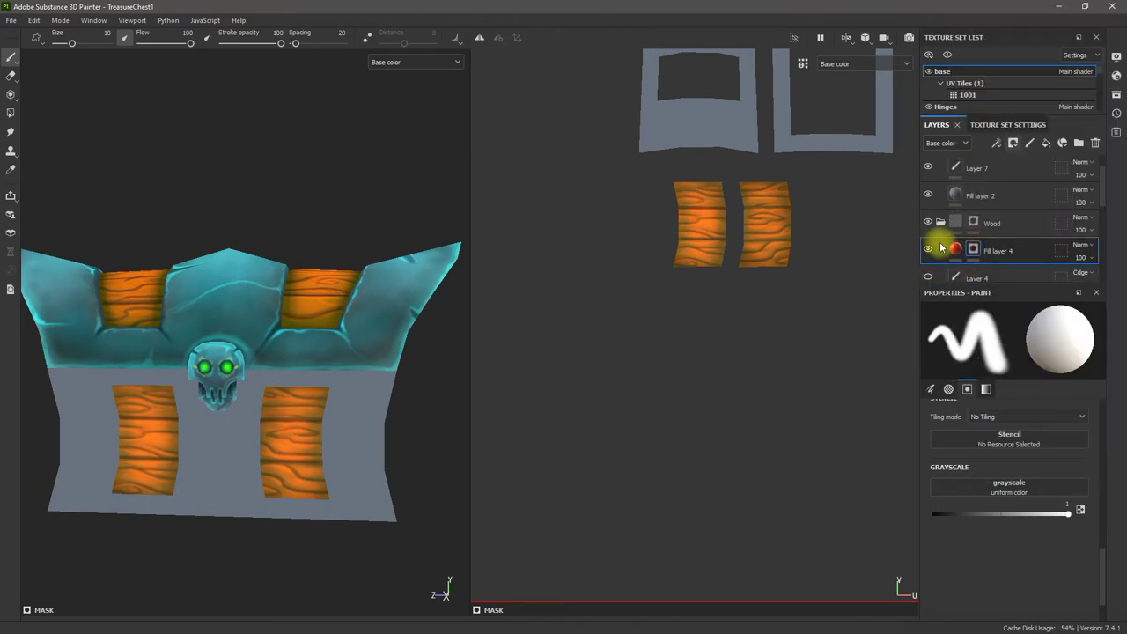
right_click(975, 253)
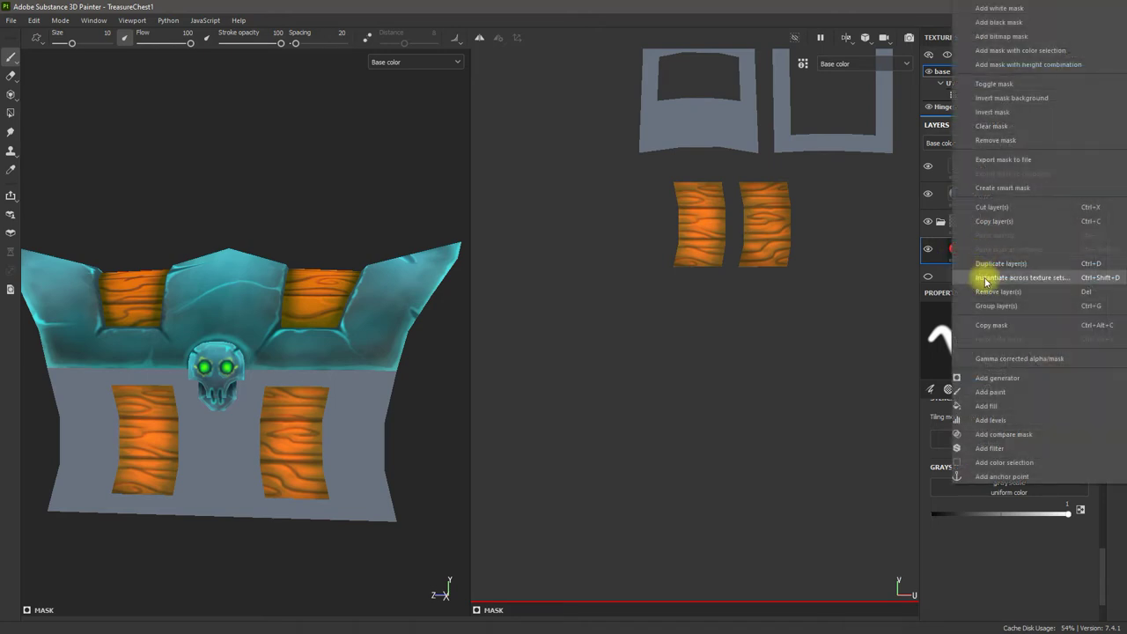
left_click(1015, 381)
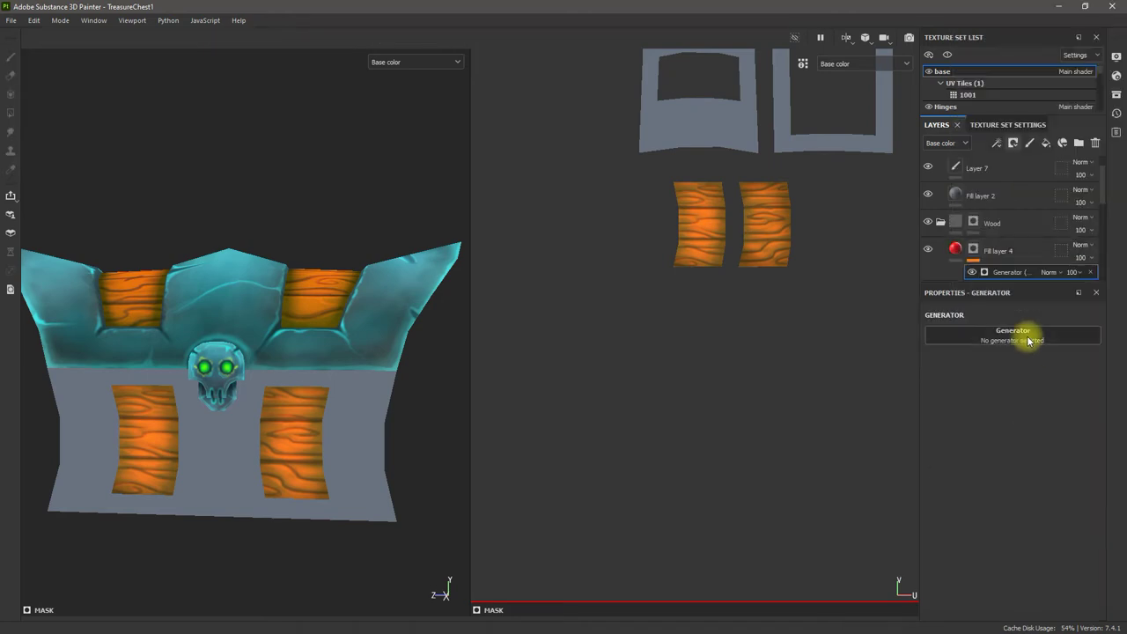
Step: Try the Curvature generator on the mask with Global Blur 3.74 and Global Balance 0.29
left_click(1027, 338)
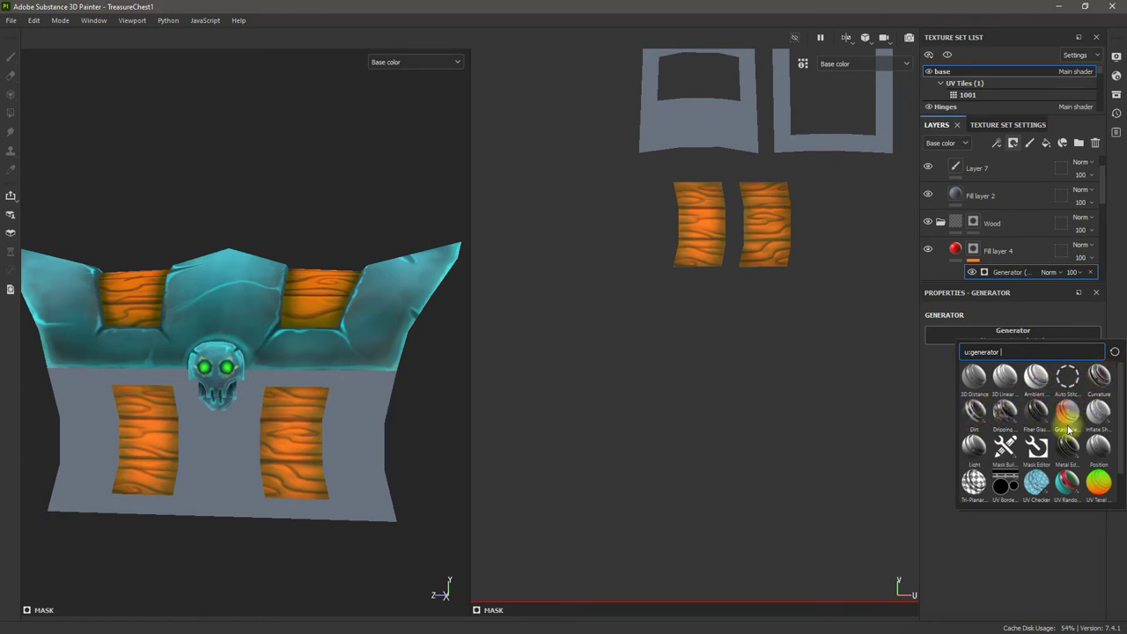
scroll(1118, 450, "down", 1)
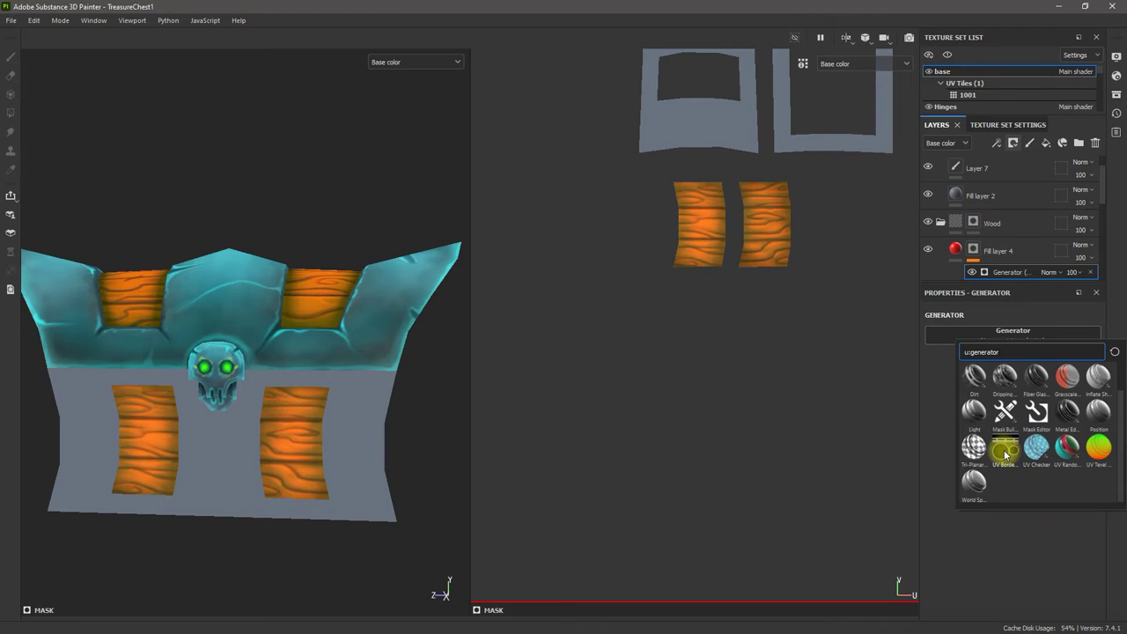
scroll(1122, 482, "up", 1)
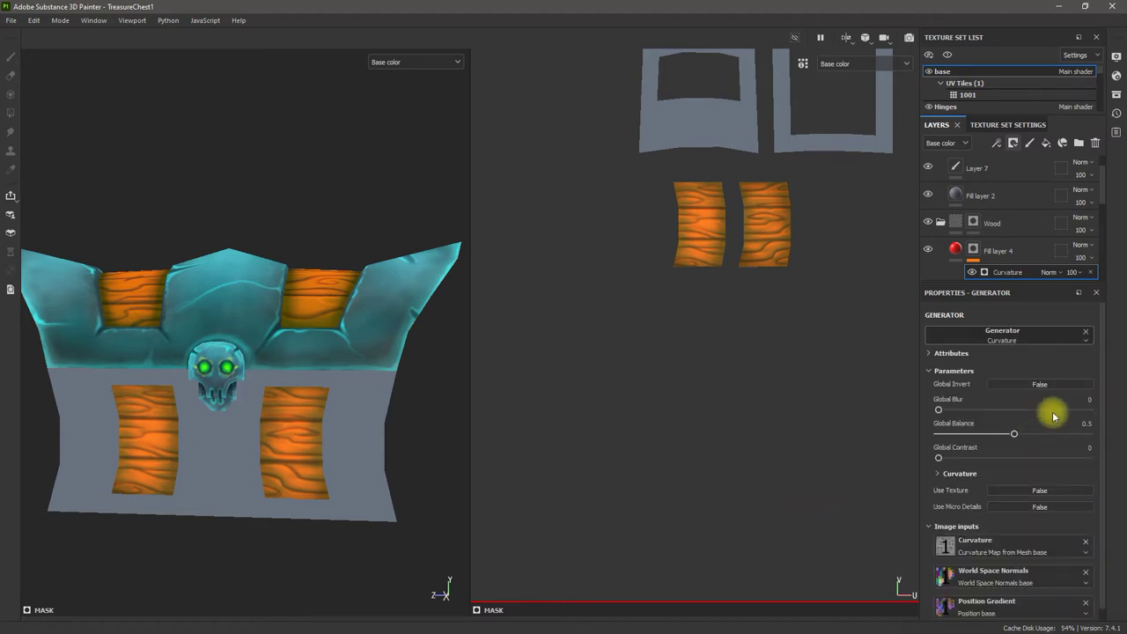
left_click_drag(1014, 434, 948, 406)
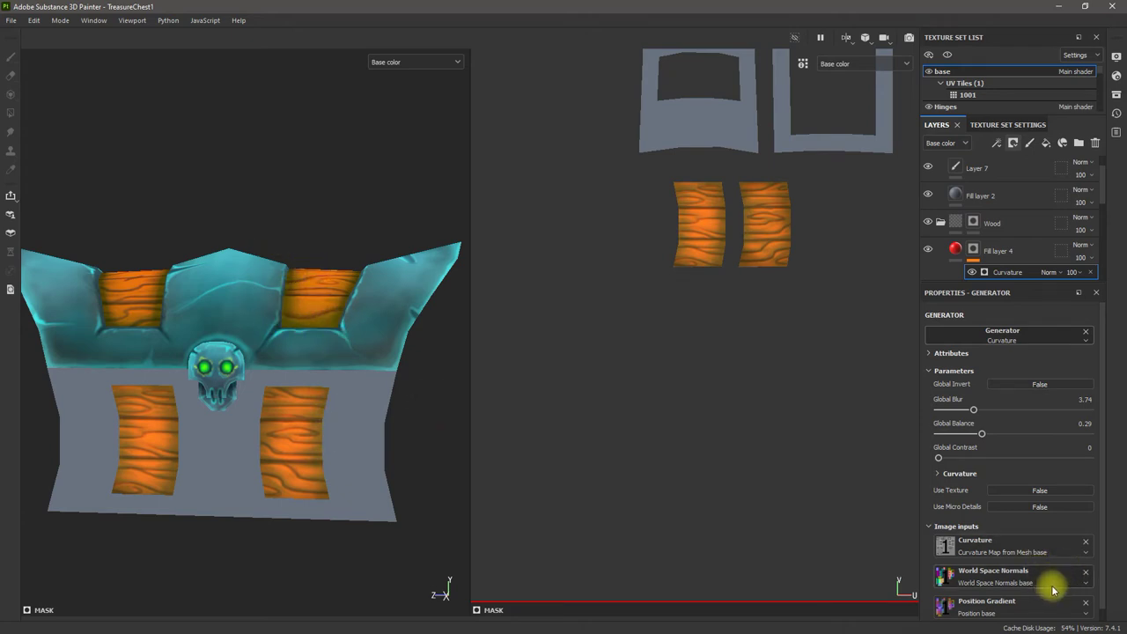
Step: Clear the Curvature generator's curvature map input and browse the available resources for a replacement
left_click(1086, 540)
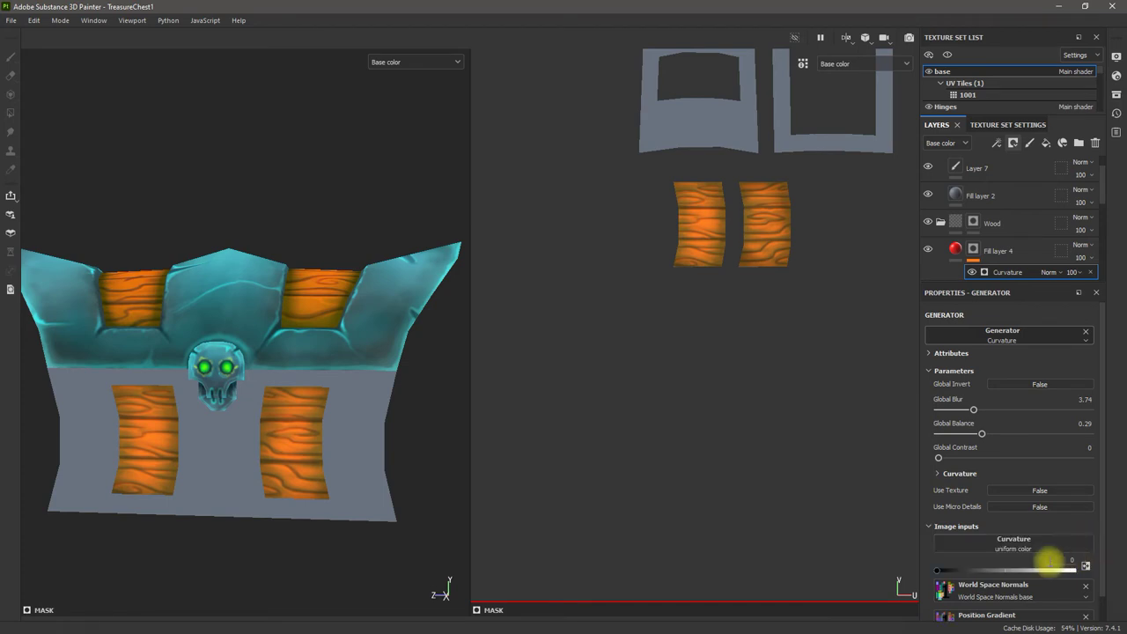
left_click(1038, 545)
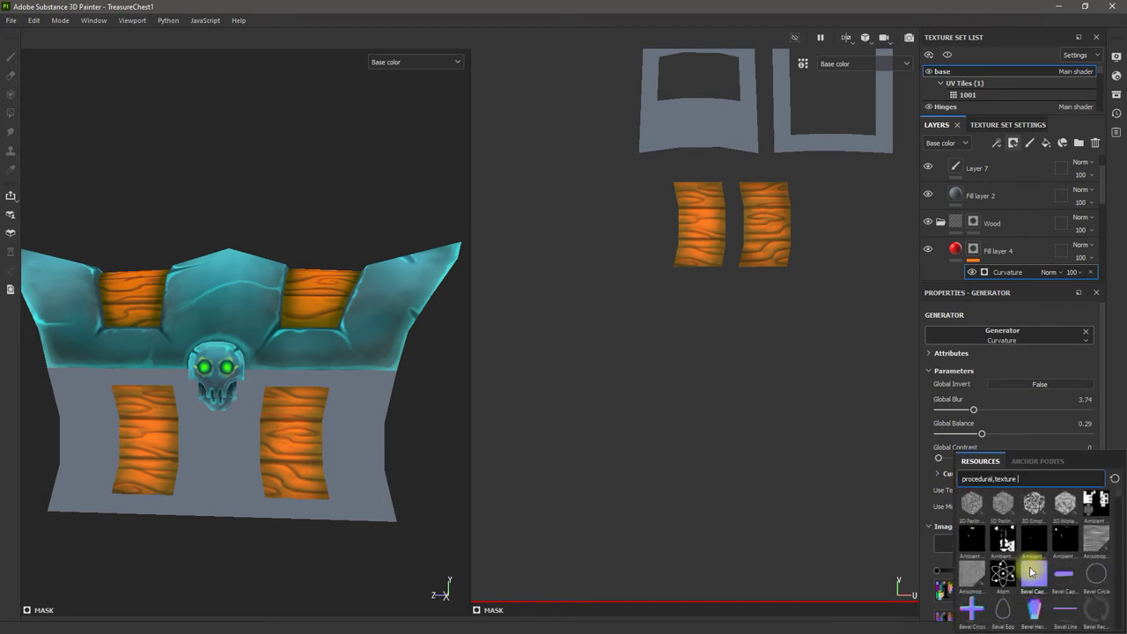
key("Escape")
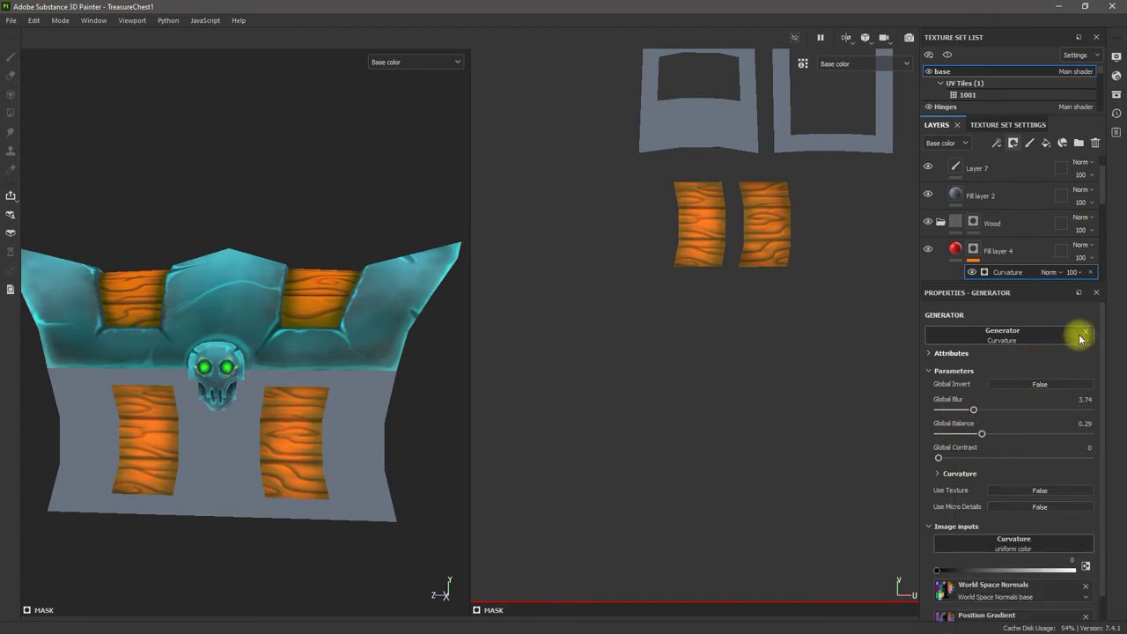
Step: Replace the mask's Curvature generator with Ambient Occlusion and set Global Invert to True
left_click(1031, 337)
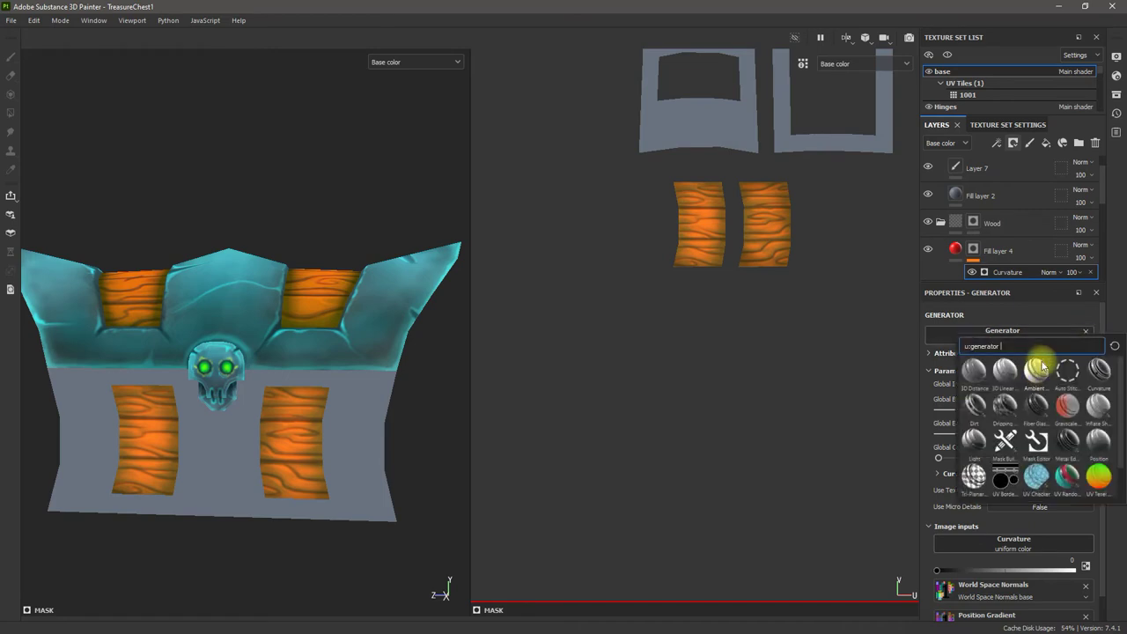
left_click(1045, 377)
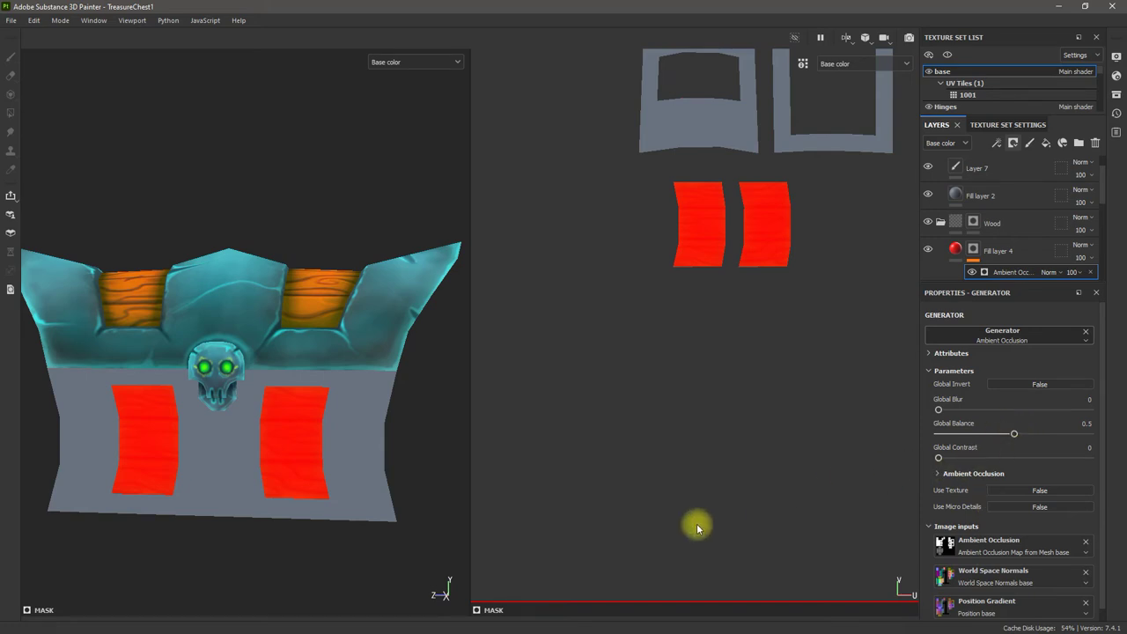
left_click(1041, 385)
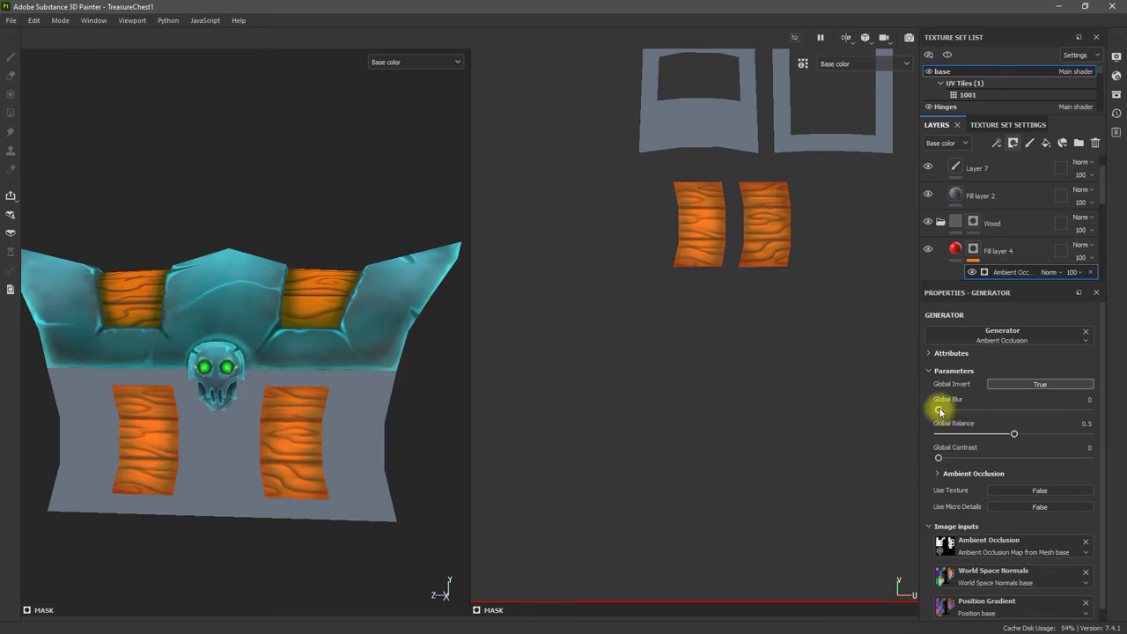
Step: Test the Ambient Occlusion generator with Global Blur at 16, and return it to 0
left_click_drag(938, 409, 1118, 425)
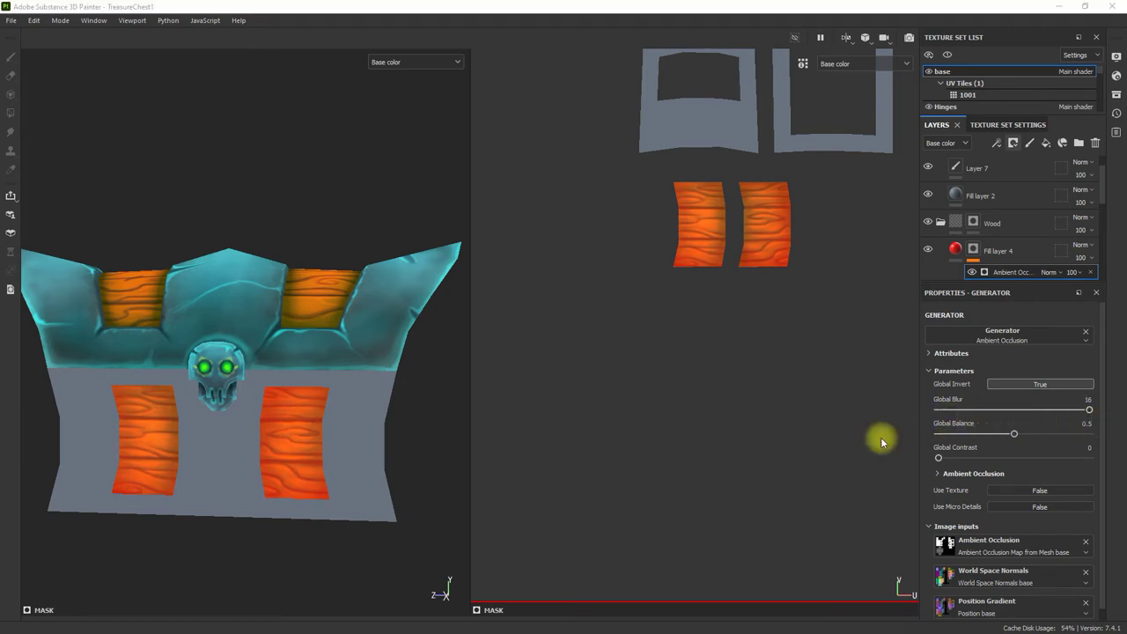
left_click_drag(1091, 410, 910, 419)
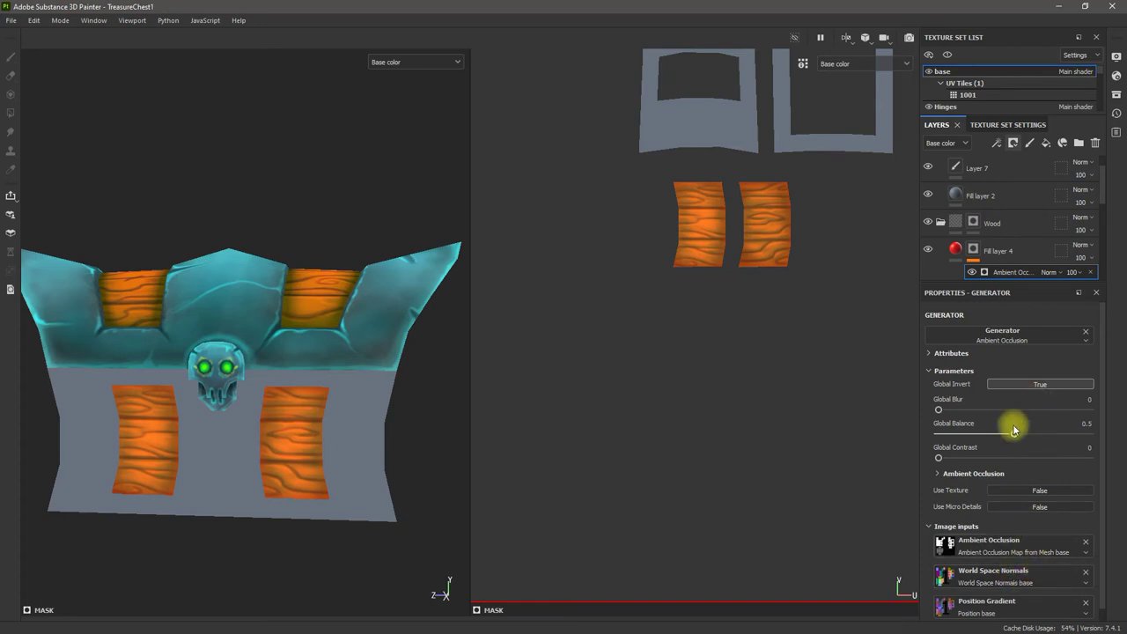
Step: In the generator's Ambient Occlusion settings, set Blur to 2.25, Balance to 0.17 and Contrast to 0.34
left_click(937, 476)
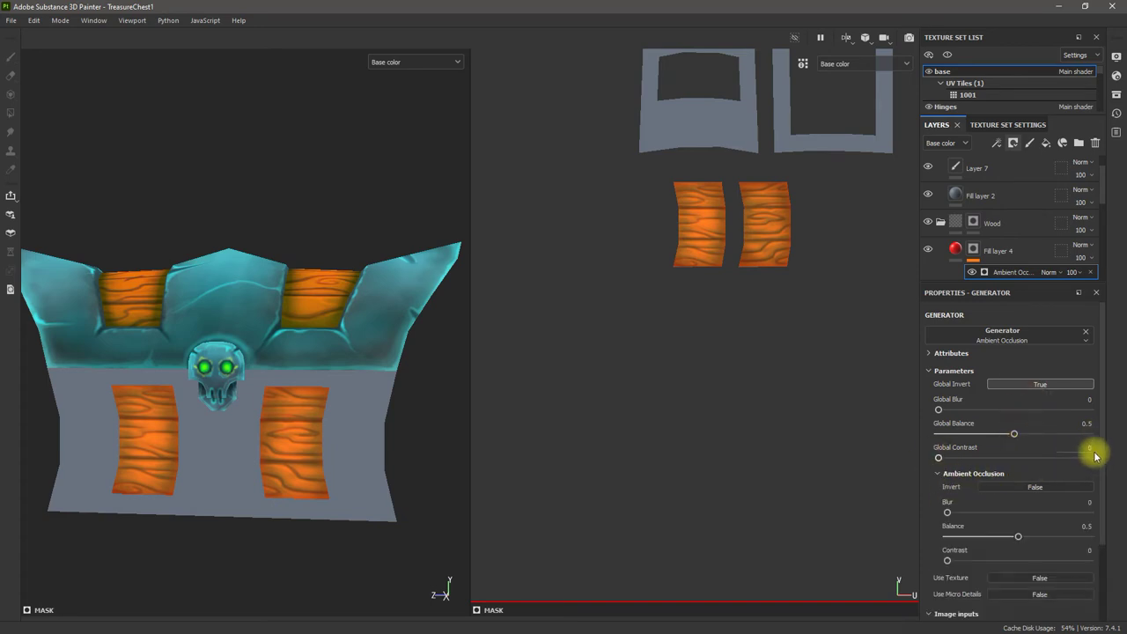
scroll(1096, 484, "down", 2)
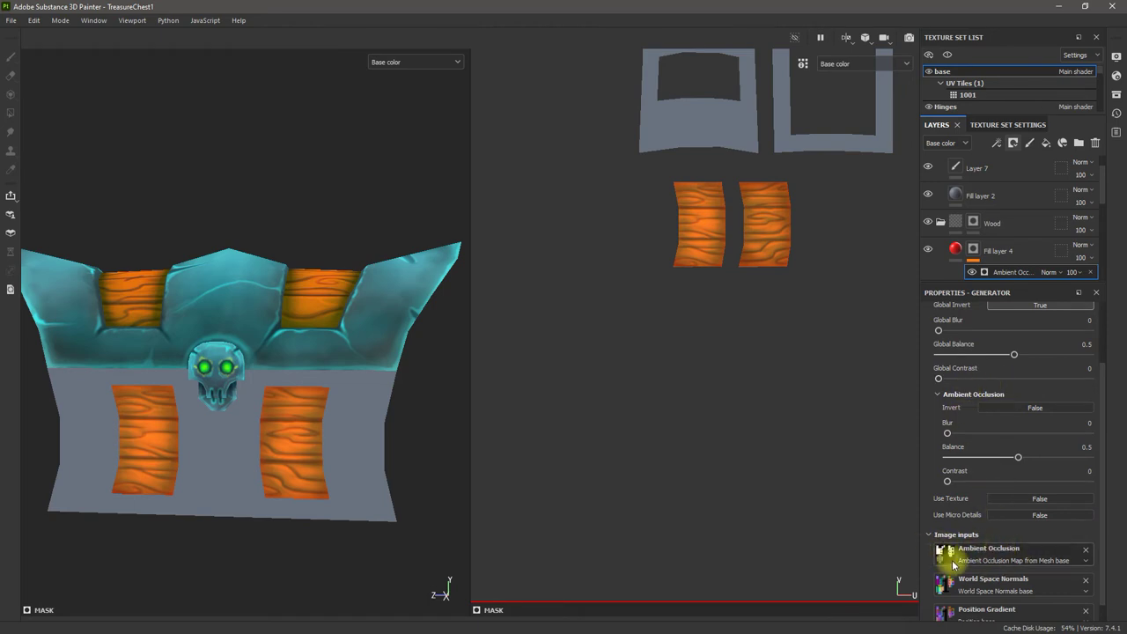
left_click_drag(1018, 460, 991, 492)
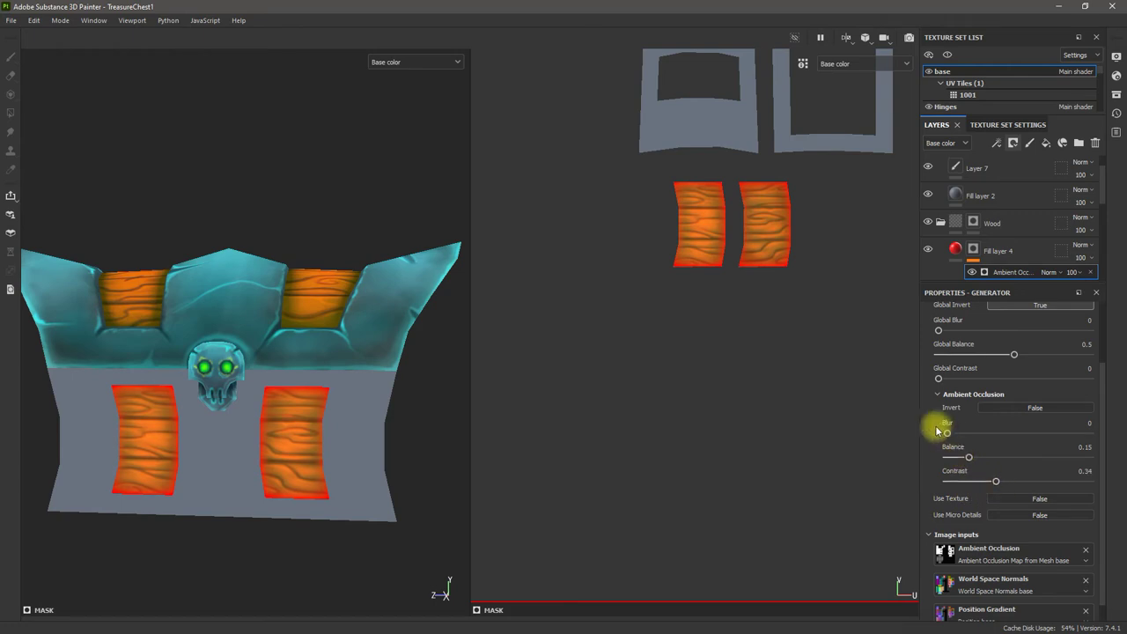
left_click_drag(949, 433, 968, 457)
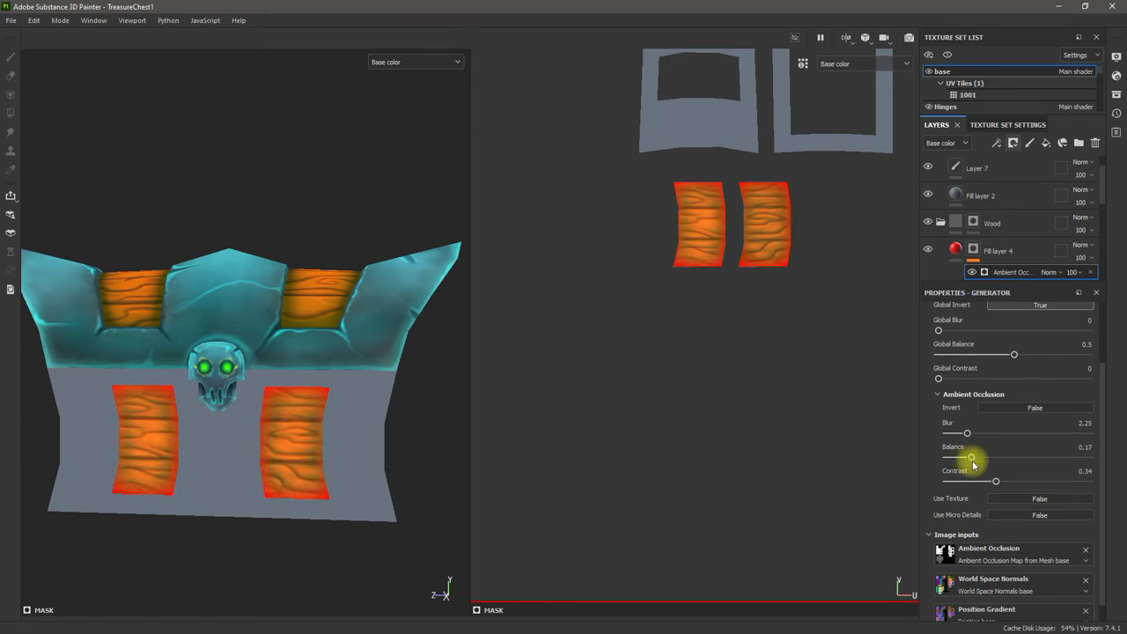
Step: Try the Invert option in the generator's Ambient Occlusion settings, and turn it back off
scroll(1105, 456, "up", 1)
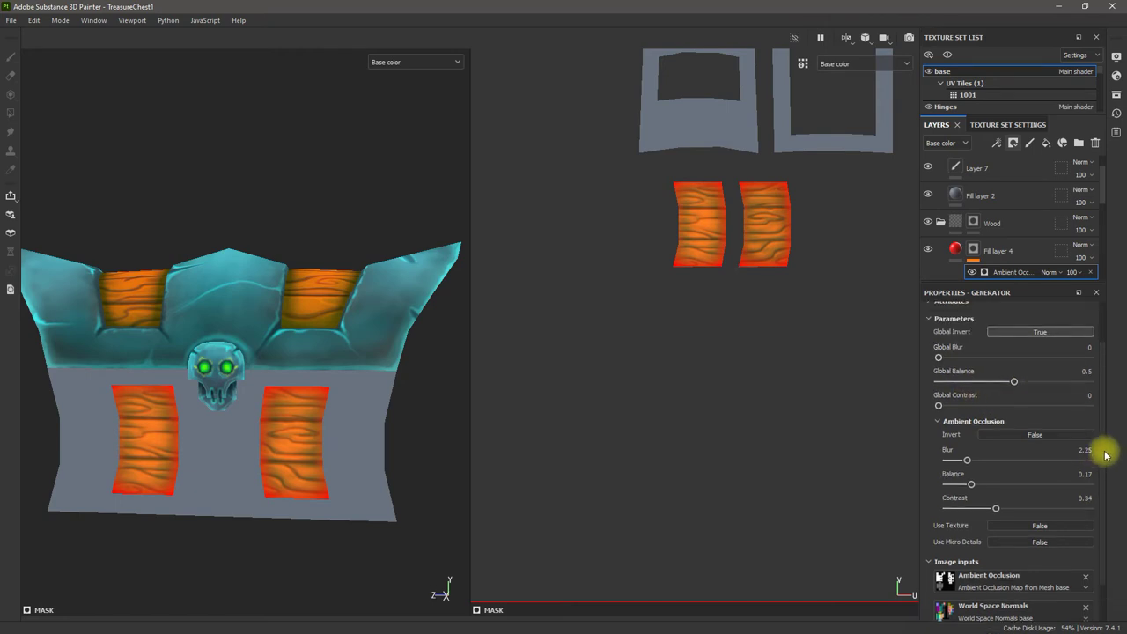
scroll(1106, 451, "up", 1)
left_click(1032, 458)
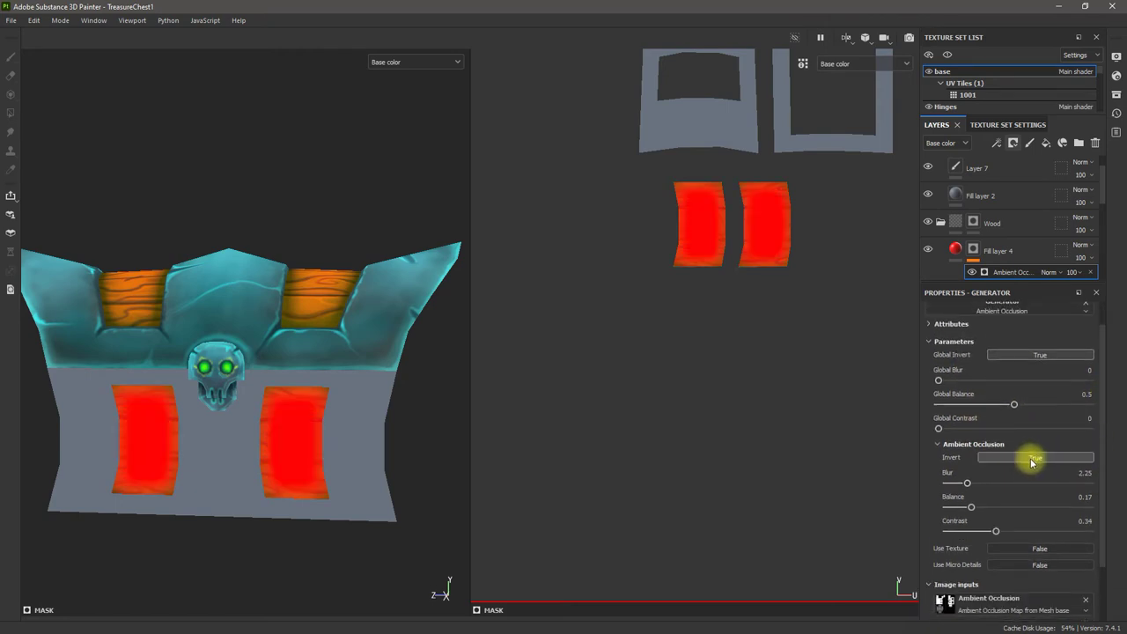
left_click(1037, 459)
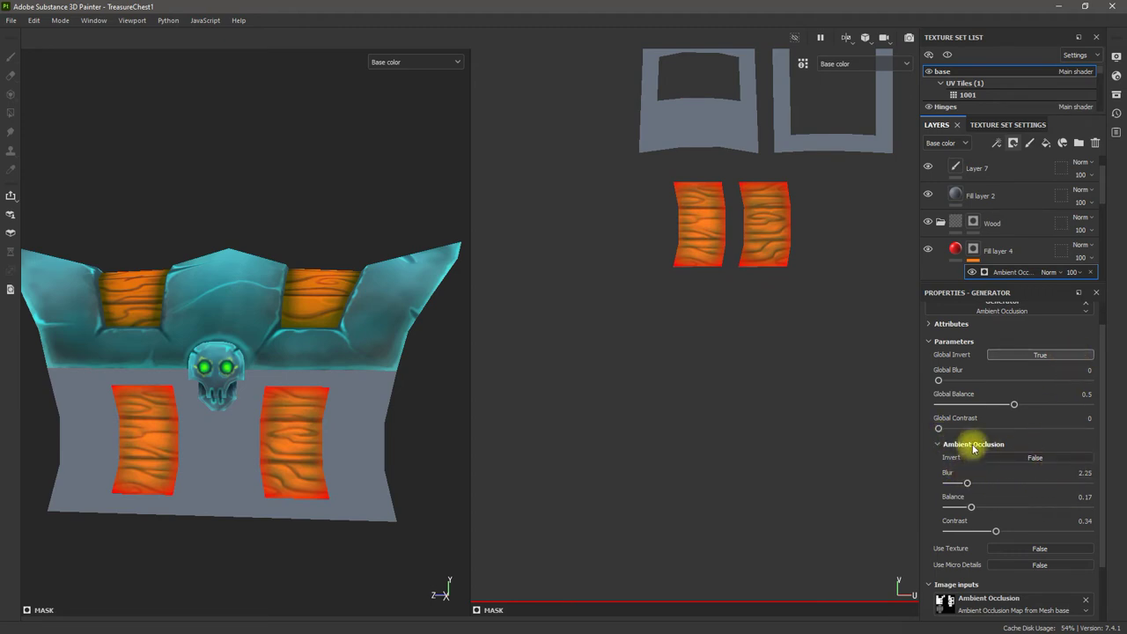
Step: Look at the Ambient Occlusion generator's attributes and description, and collapse them again
scroll(1100, 467, "up", 1)
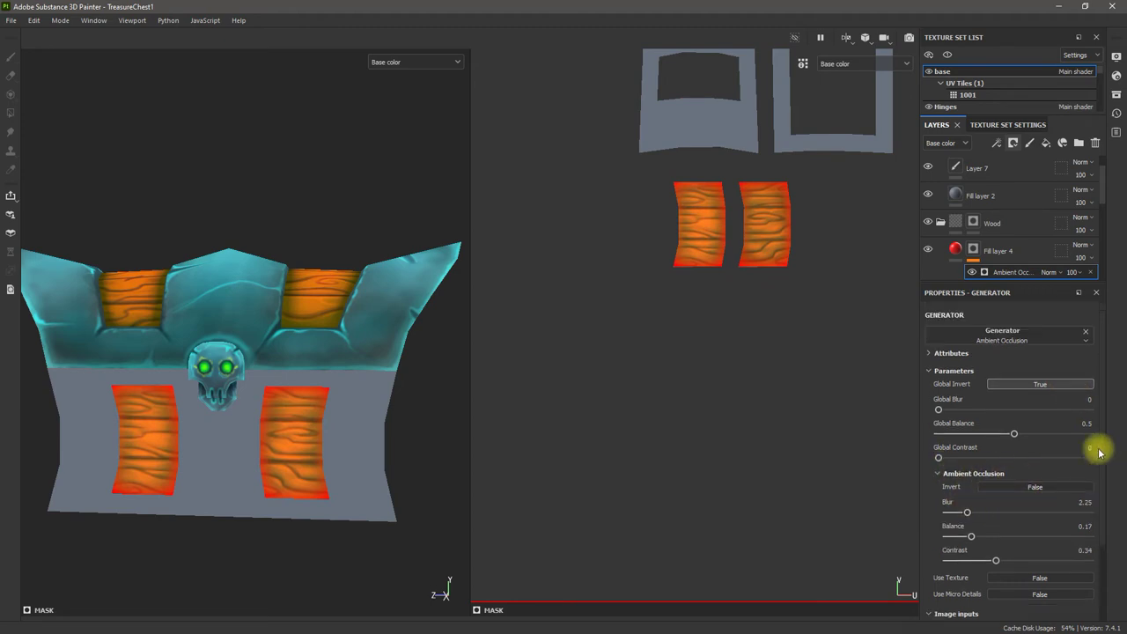
left_click(942, 353)
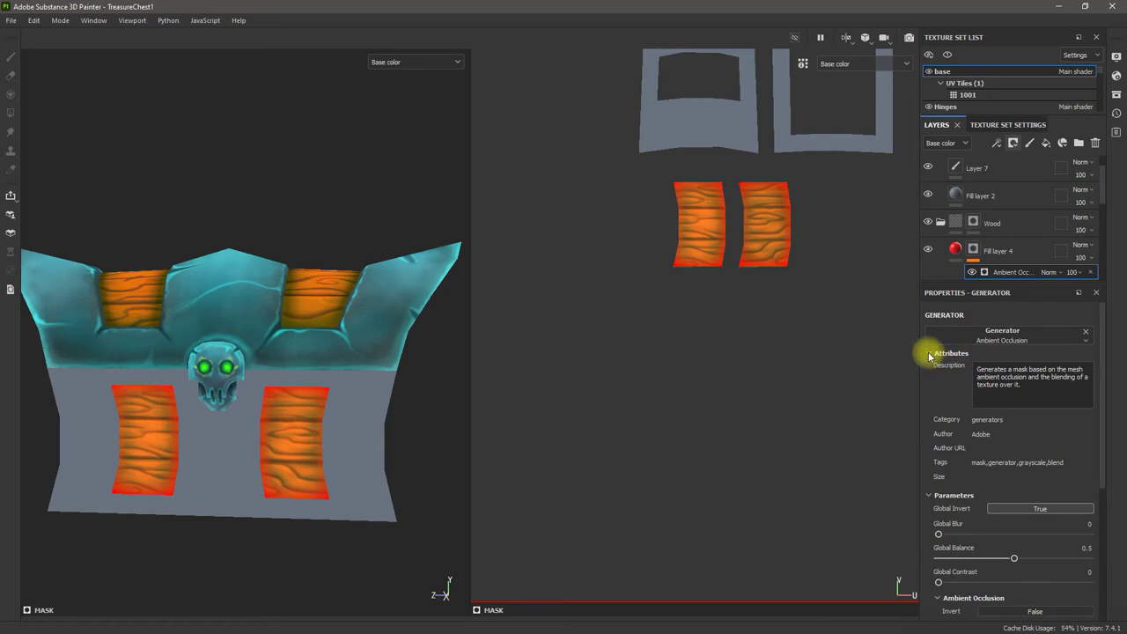
left_click(930, 355)
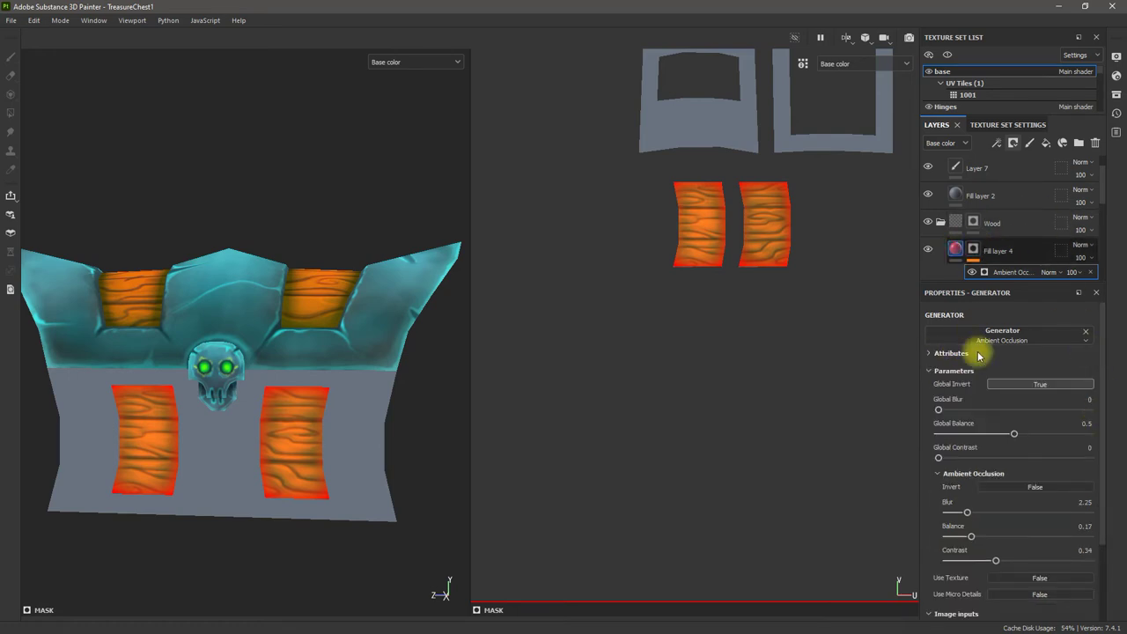
Step: Disable the height, roughness, metallic and normal channels of Fill layer 4, leaving only color
key("4")
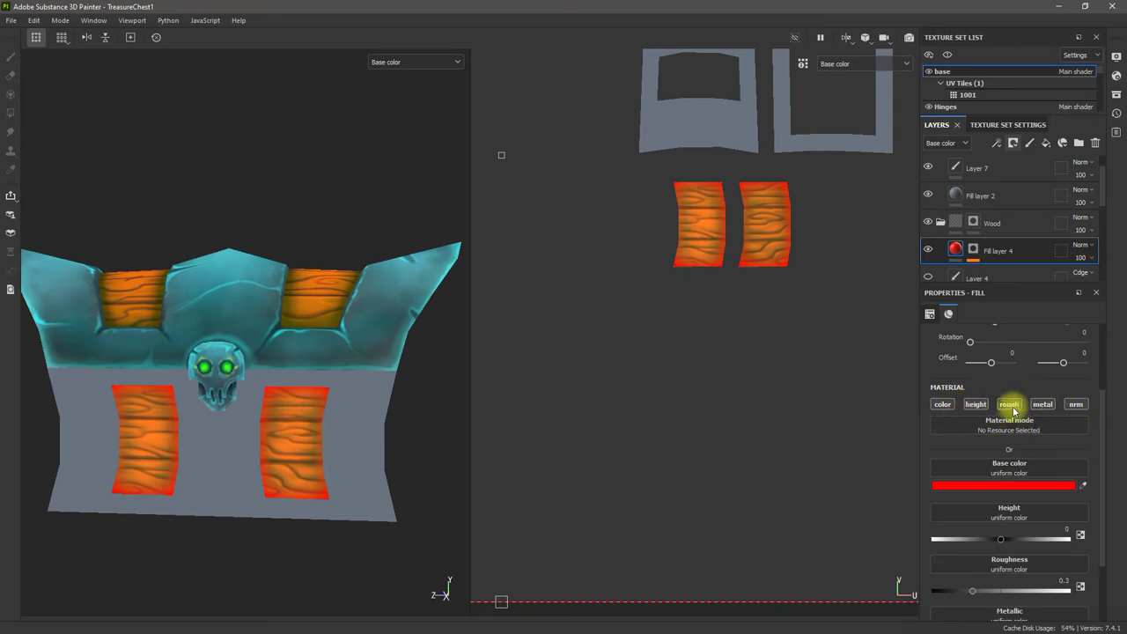
left_click(976, 405)
left_click(1009, 404)
left_click(1043, 404)
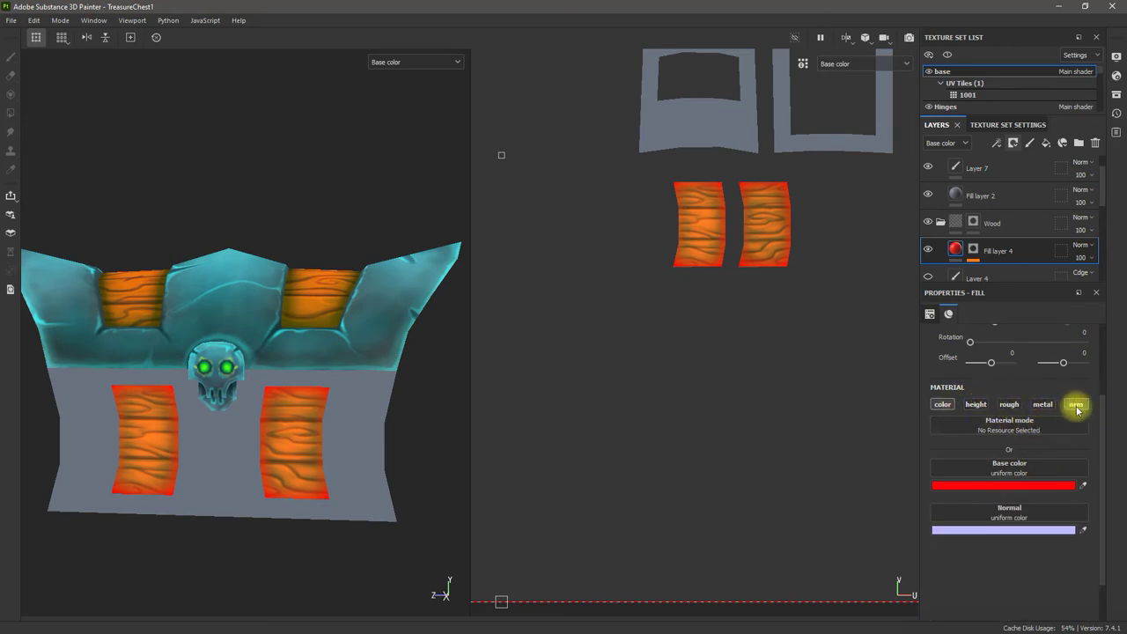
left_click(1076, 404)
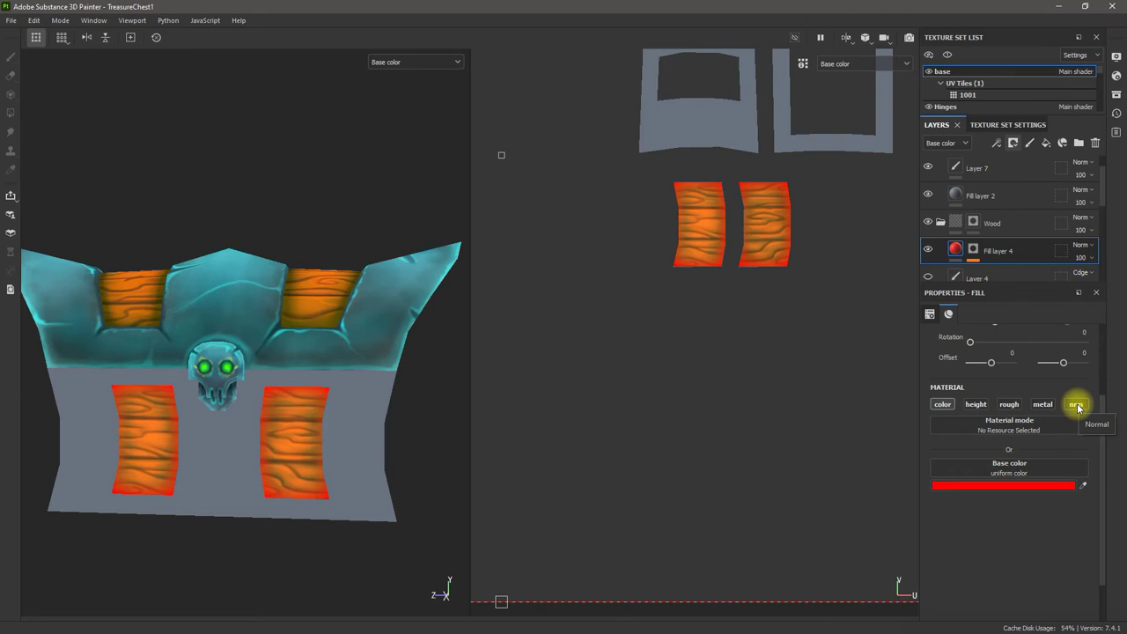
Step: Set Fill layer 4's base color to a dark green, hex 202B16
left_click(1023, 485)
left_click(1003, 445)
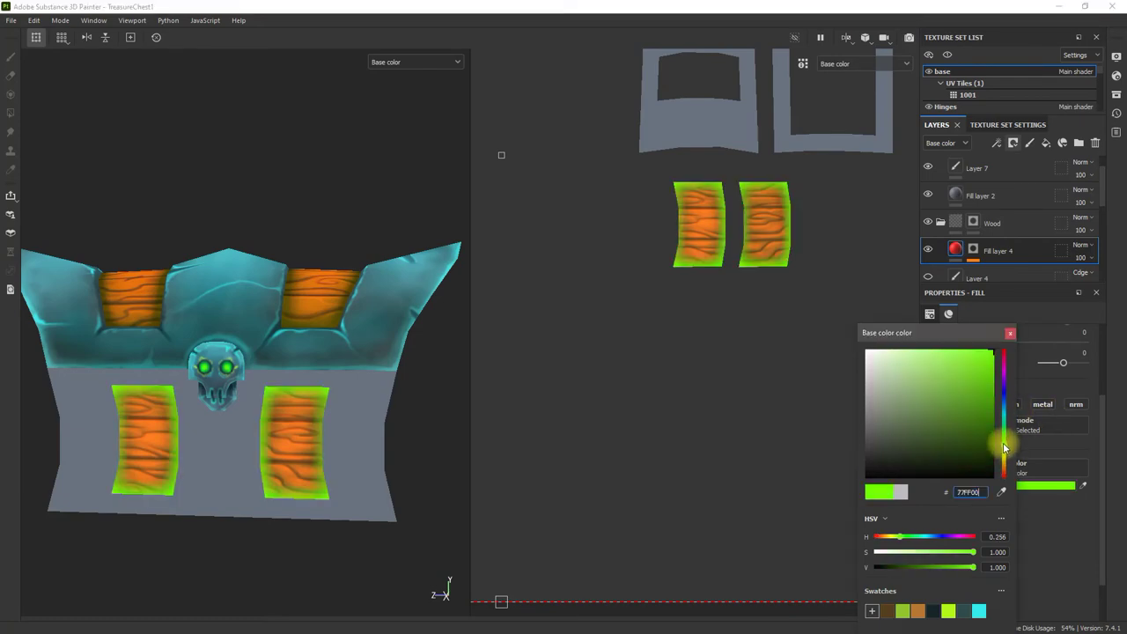
left_click_drag(951, 449, 929, 469)
left_click_drag(953, 458, 927, 455)
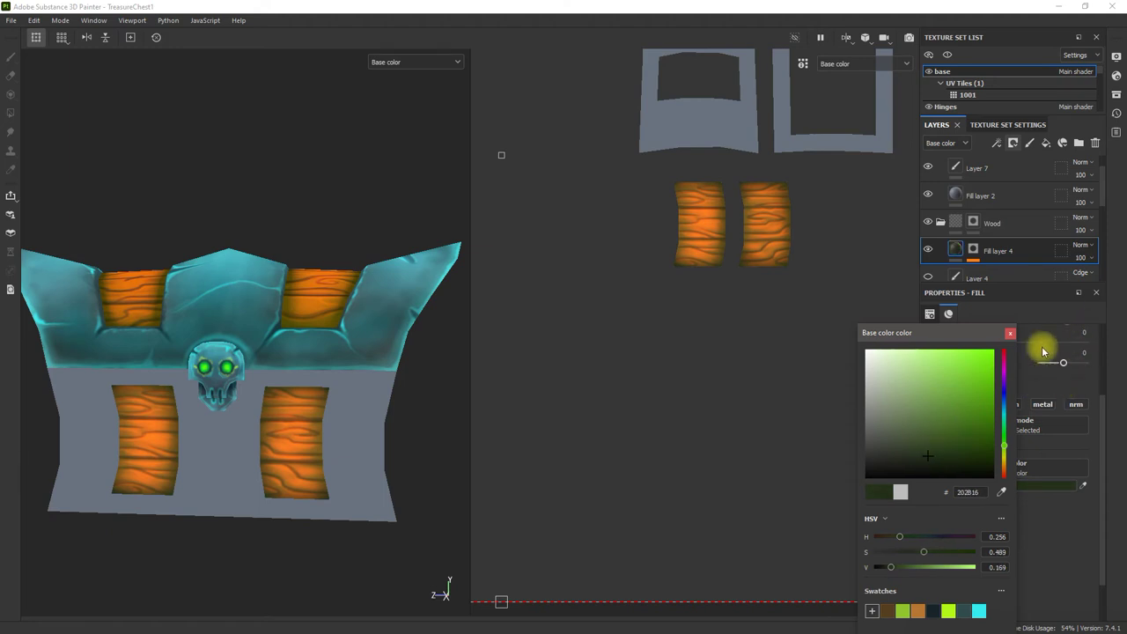
Step: In the Ambient Occlusion generator on Fill layer 4's mask, set Global Balance to 0.43 and Global Blur to 4.36
left_click(973, 250)
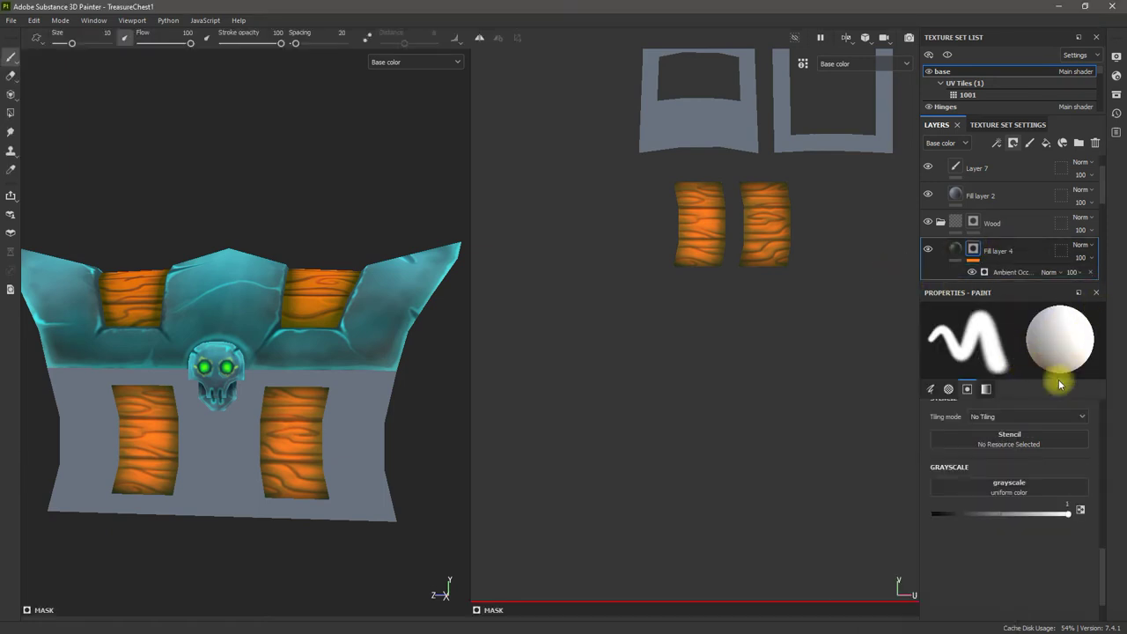
left_click(1009, 272)
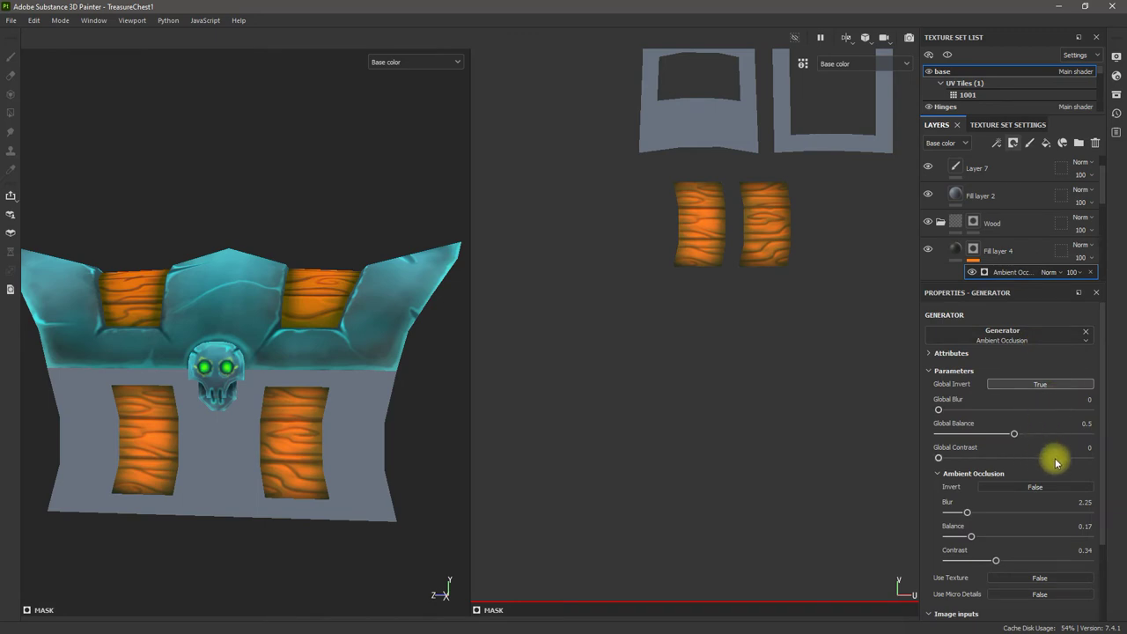
left_click_drag(1013, 435, 980, 435)
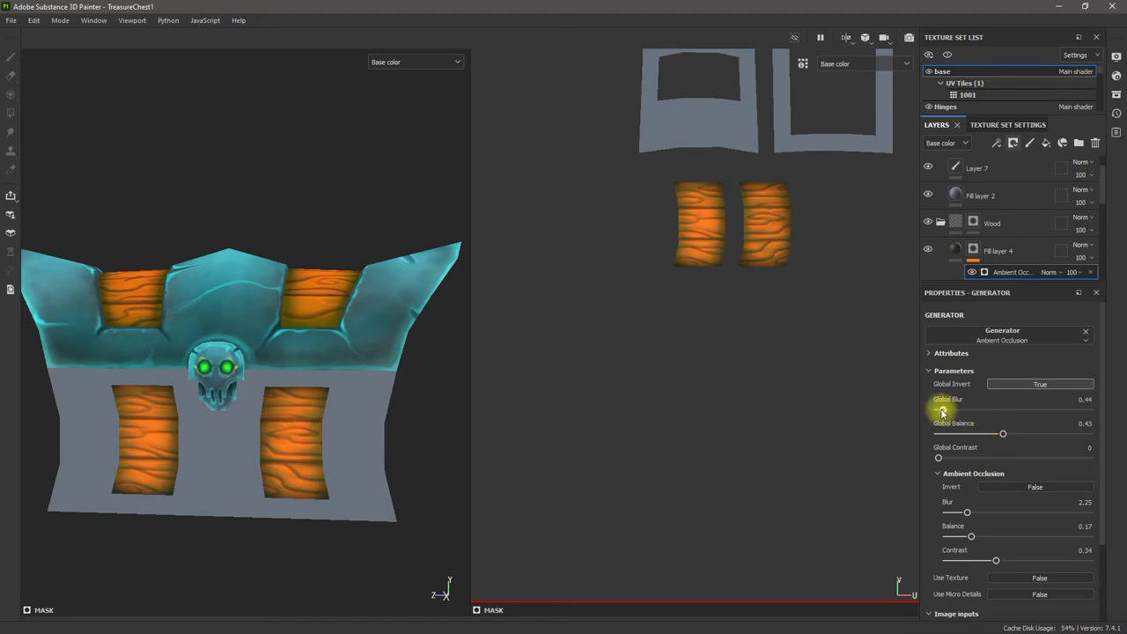
left_click_drag(940, 410, 983, 411)
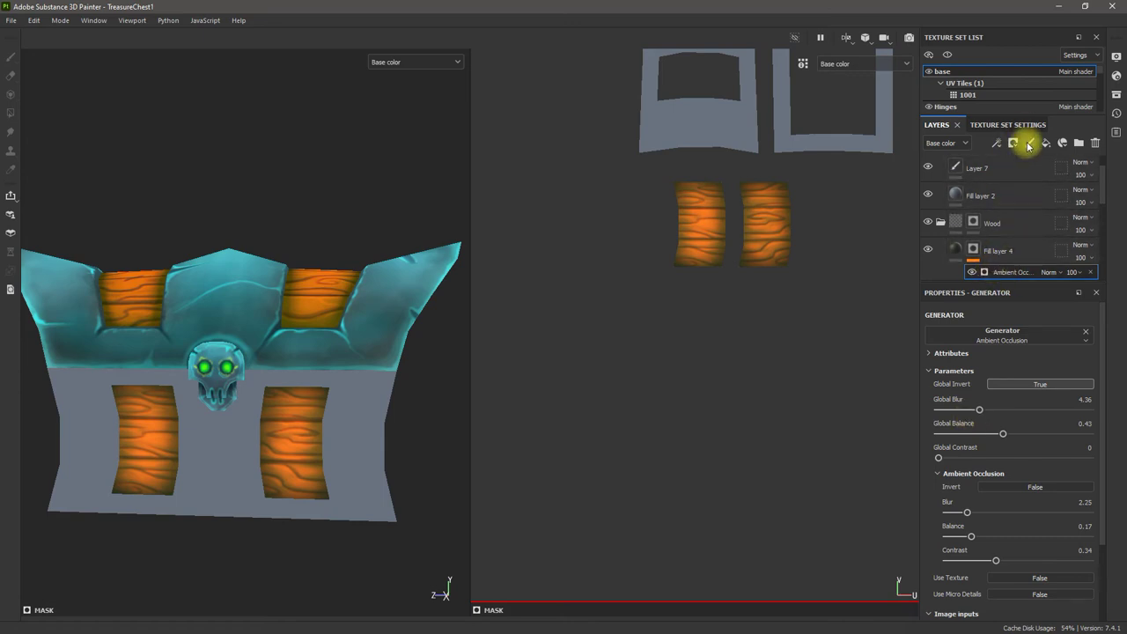
Step: Add a paint effect to the mask of Fill layer 4 above the Ambient Occlusion generator
right_click(973, 252)
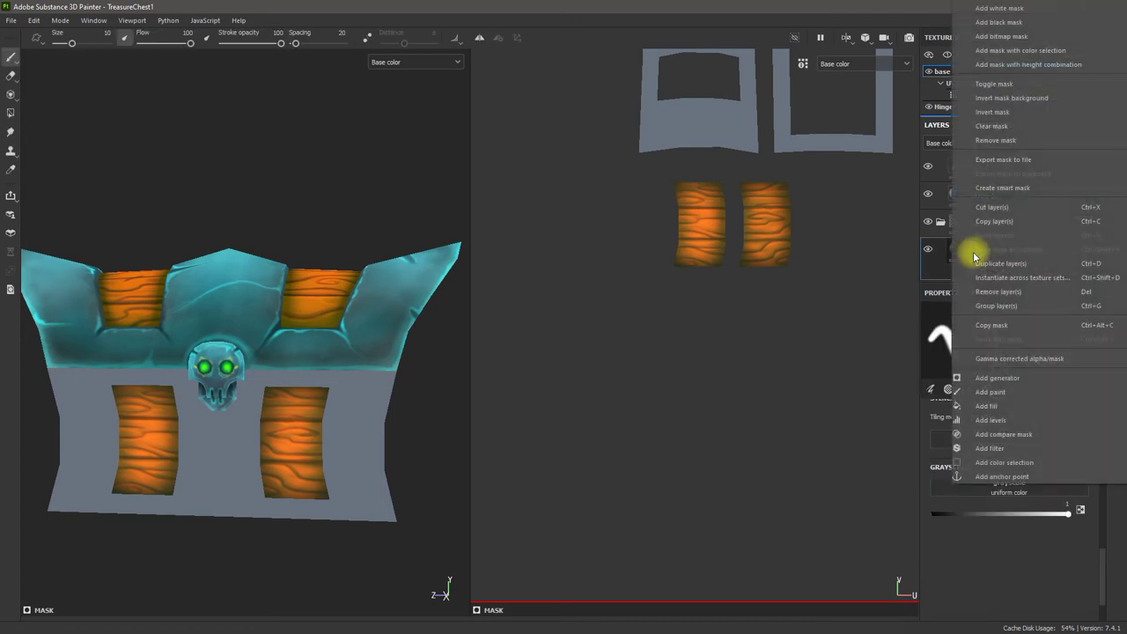
left_click(927, 267)
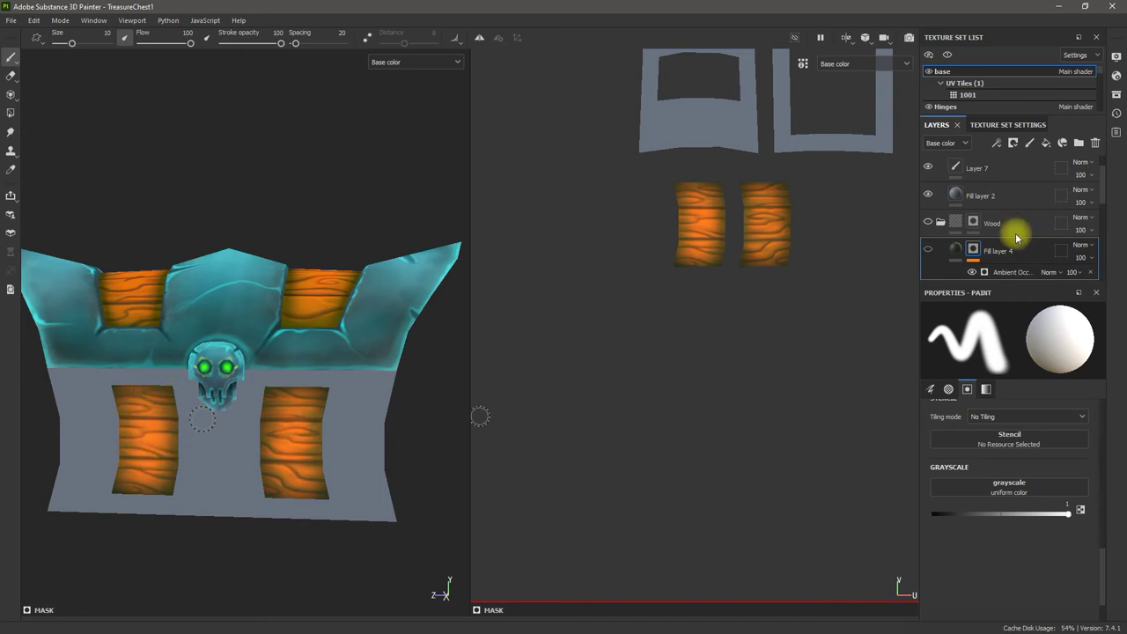
right_click(974, 253)
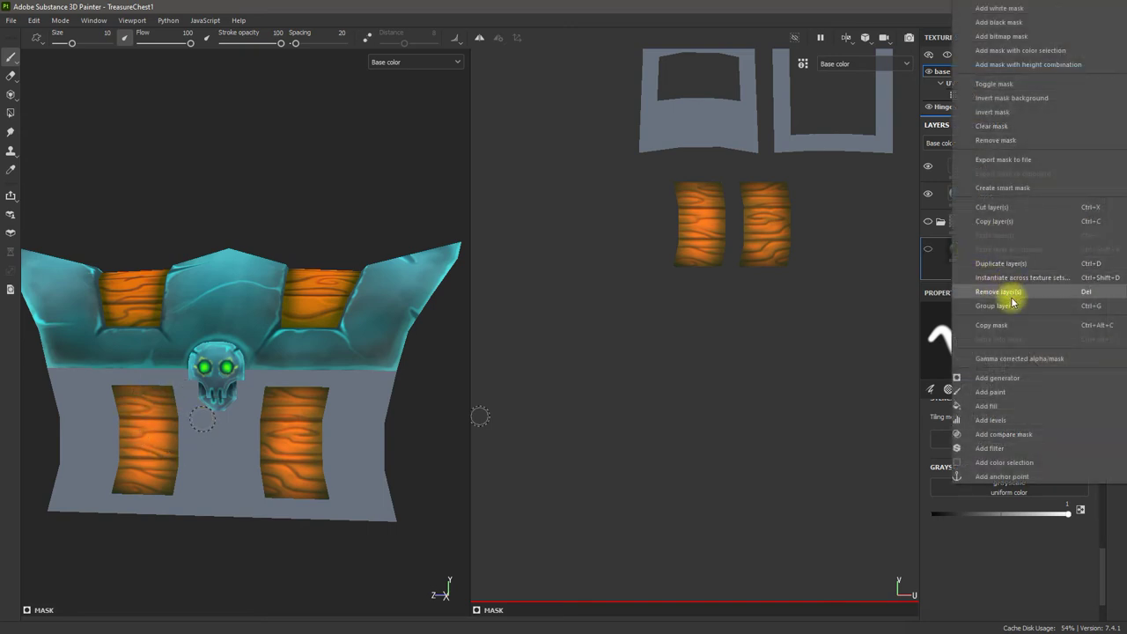
left_click(1011, 395)
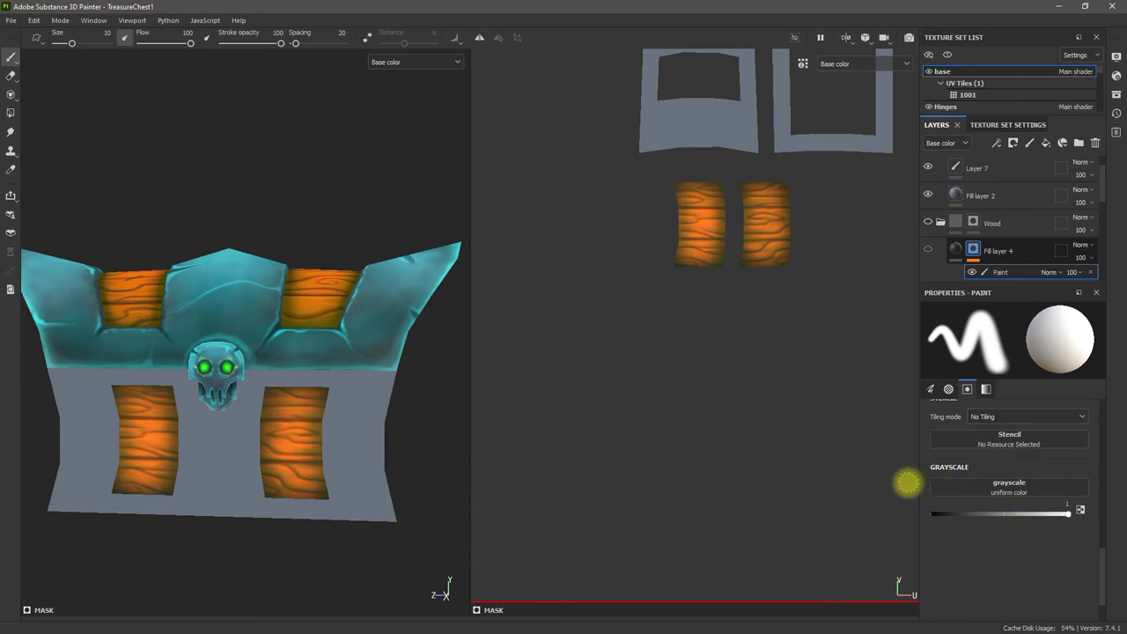
Step: Try rough freehand strokes in the mask on both front wood panels, and undo them
mouse_move(318, 431)
left_mouse_down()
mouse_move(319, 466)
mouse_move(324, 409)
mouse_move(335, 492)
mouse_move(388, 509)
mouse_move(287, 454)
mouse_move(299, 468)
mouse_move(304, 434)
mouse_move(279, 413)
mouse_move(296, 483)
left_mouse_up()
key("ctrl+z")
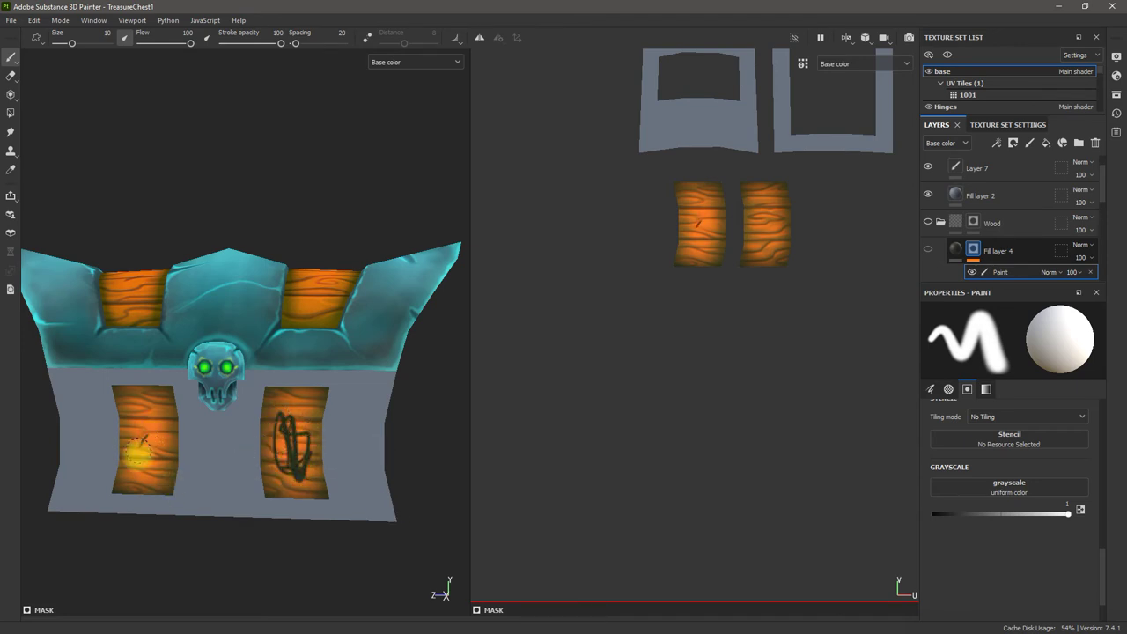
mouse_move(139, 452)
left_mouse_down()
mouse_move(143, 432)
mouse_move(150, 462)
left_mouse_up()
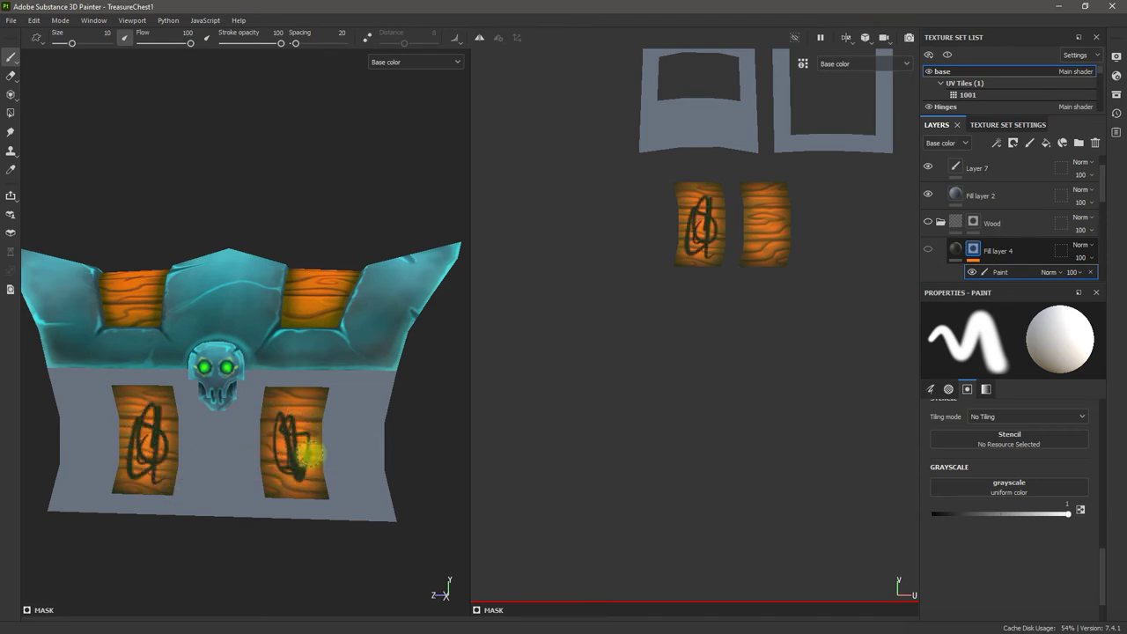
key("ctrl+z")
key("ctrl+z")
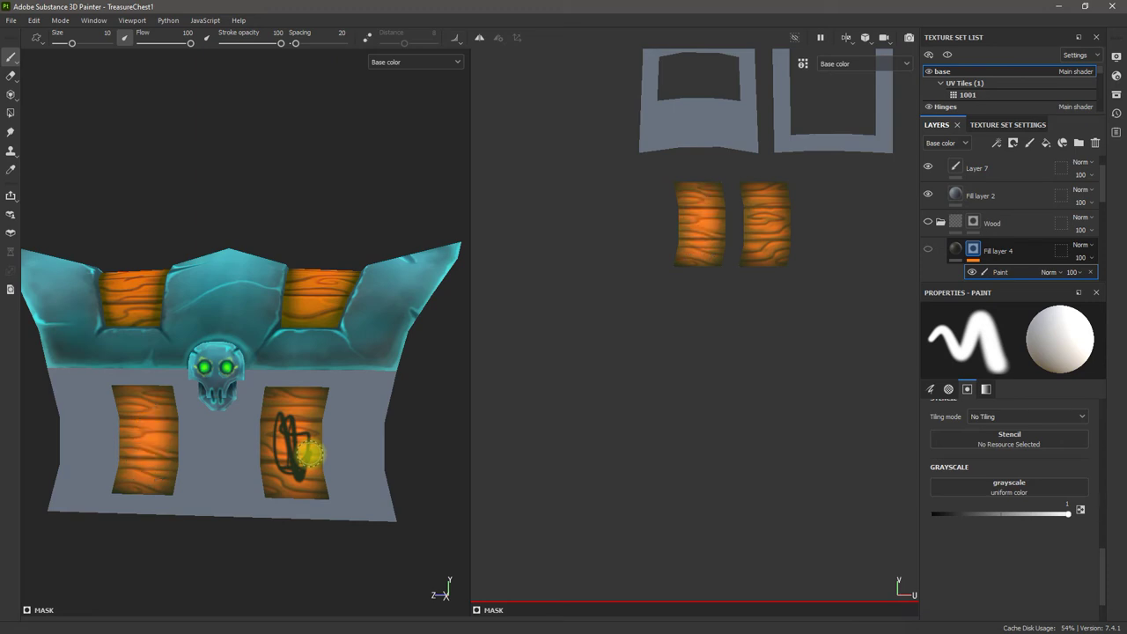
key("ctrl+z")
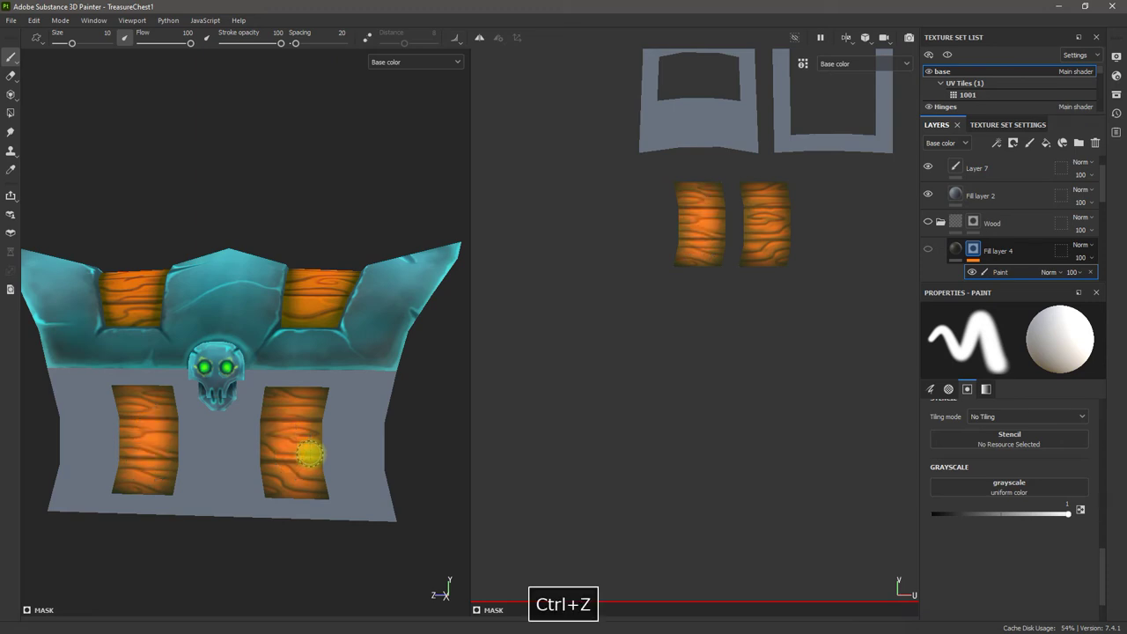
Step: Turn on symmetry and give the mask brush pressure-controlled flow of 27 and a minimum size of 55%
left_click(479, 38)
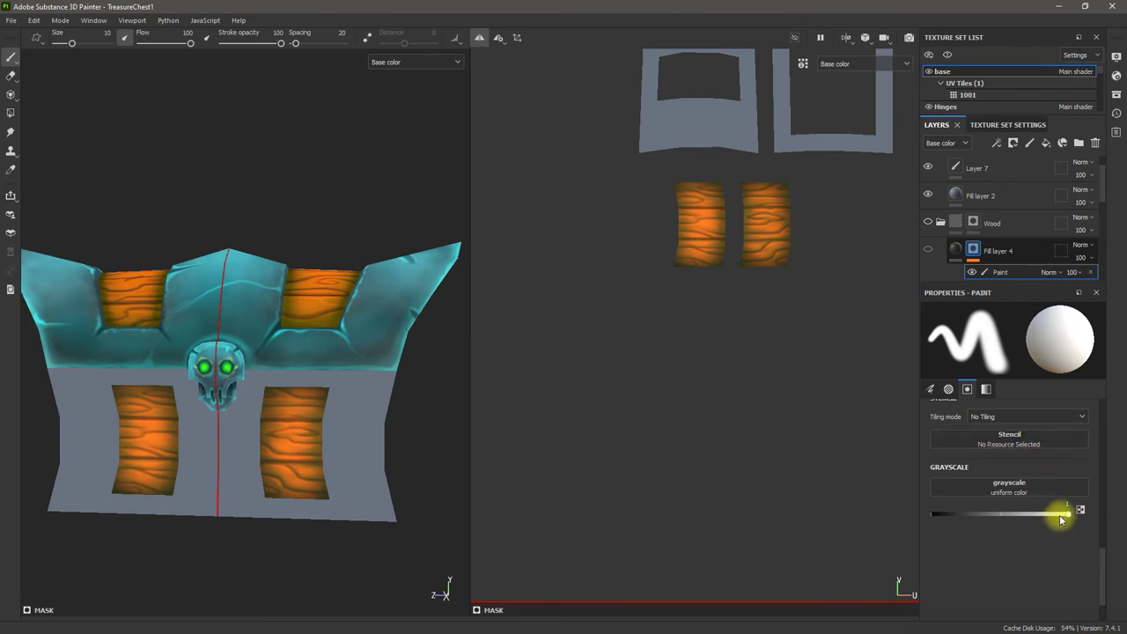
left_click_drag(1095, 566, 1100, 441)
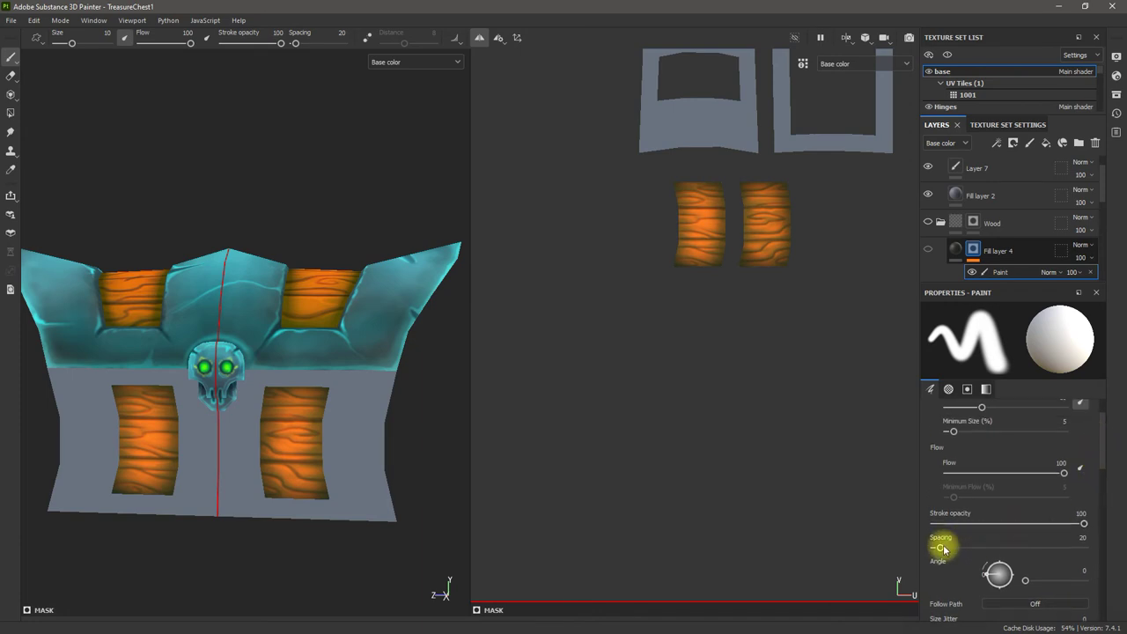
left_click(1080, 468)
mouse_move(1063, 474)
left_mouse_down()
mouse_move(964, 483)
mouse_move(977, 483)
left_mouse_up()
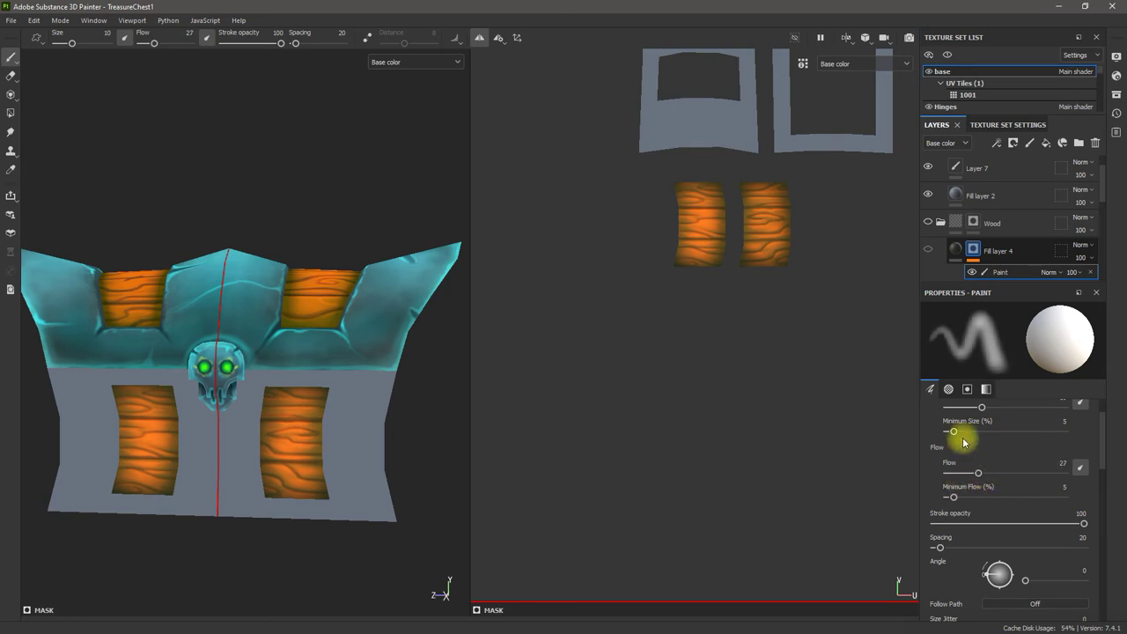
left_click_drag(956, 432, 1011, 431)
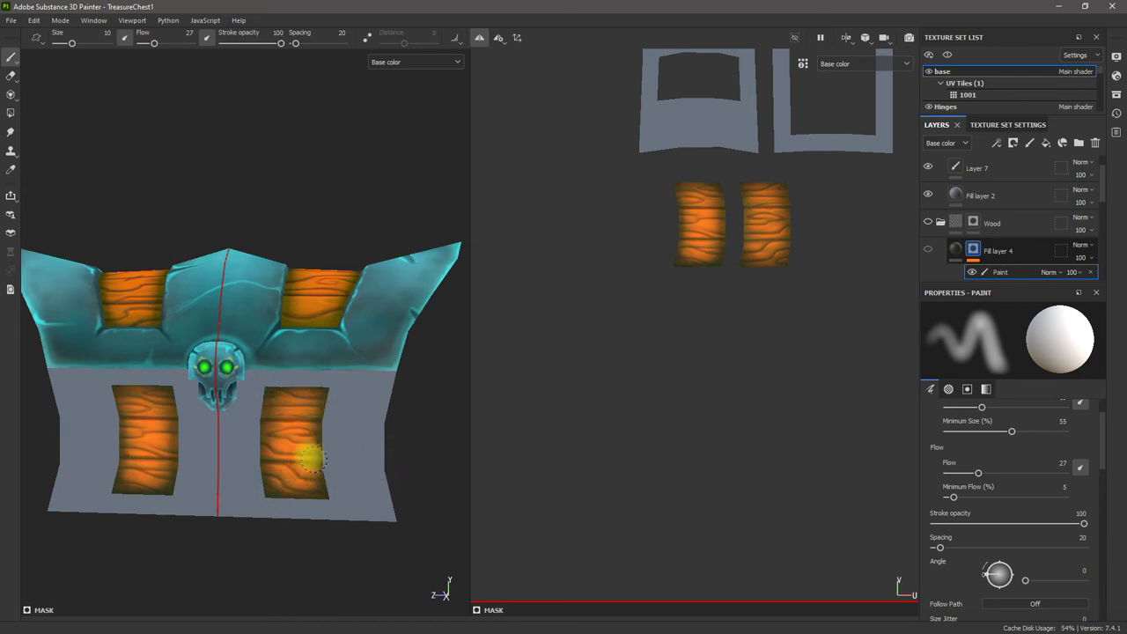
Step: Set Fill layer 4's blend mode to Overlay and its base color to a brighter green, hex 649439
key("alt")
mouse_move(449, 457)
left_mouse_down("alt")
mouse_move(322, 468)
mouse_move(397, 450)
mouse_move(347, 407)
mouse_move(438, 457)
mouse_move(461, 455)
left_mouse_up("alt")
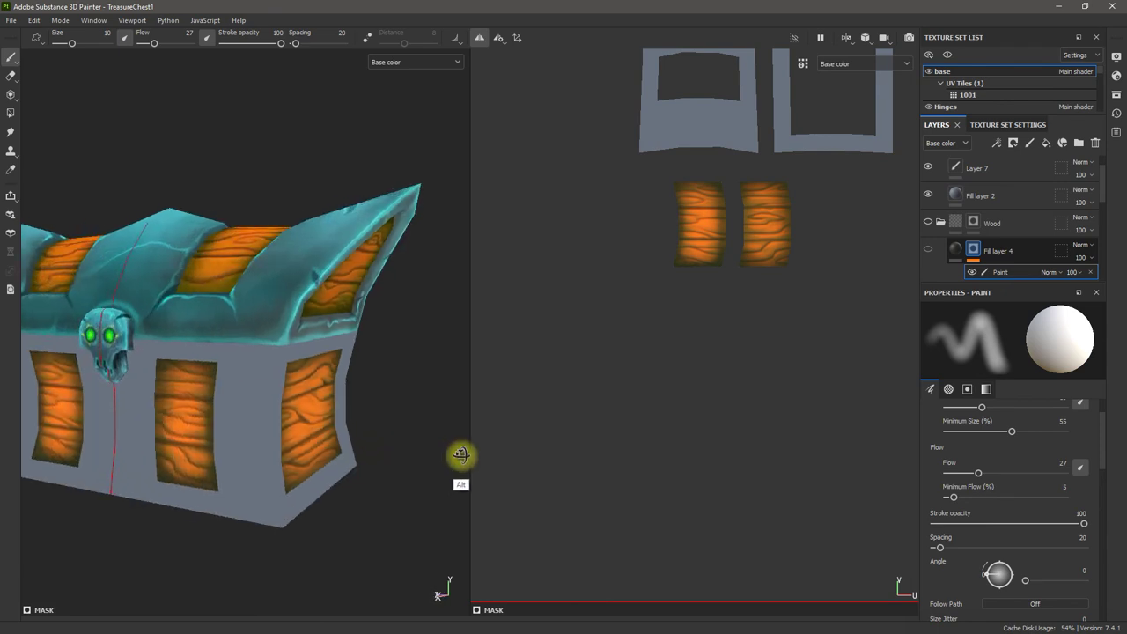
left_click(953, 250)
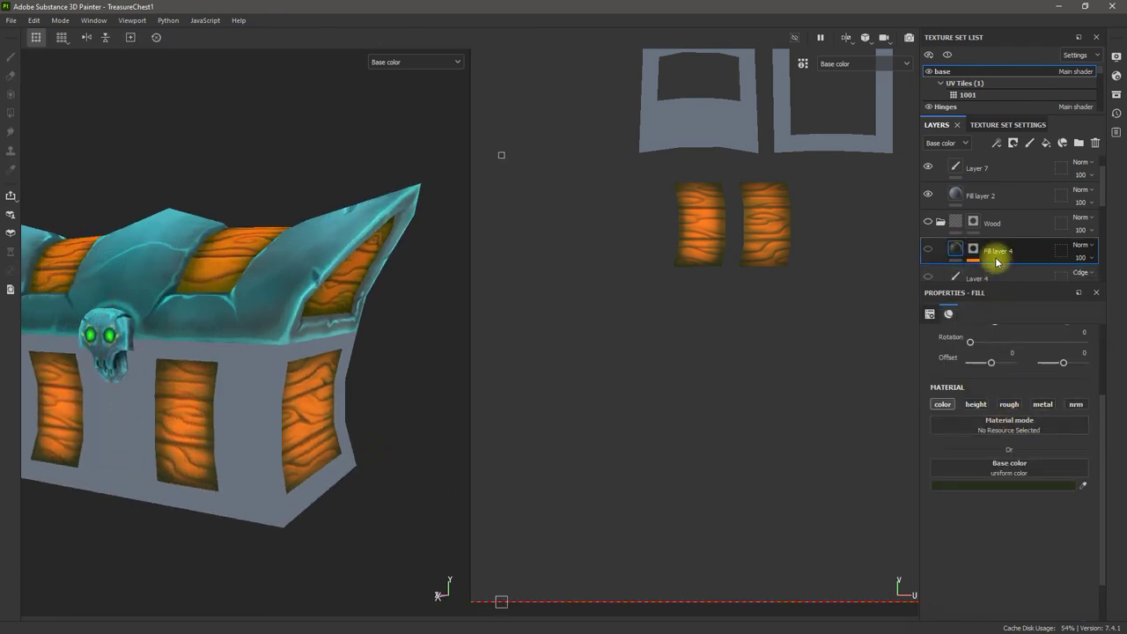
left_click(929, 249)
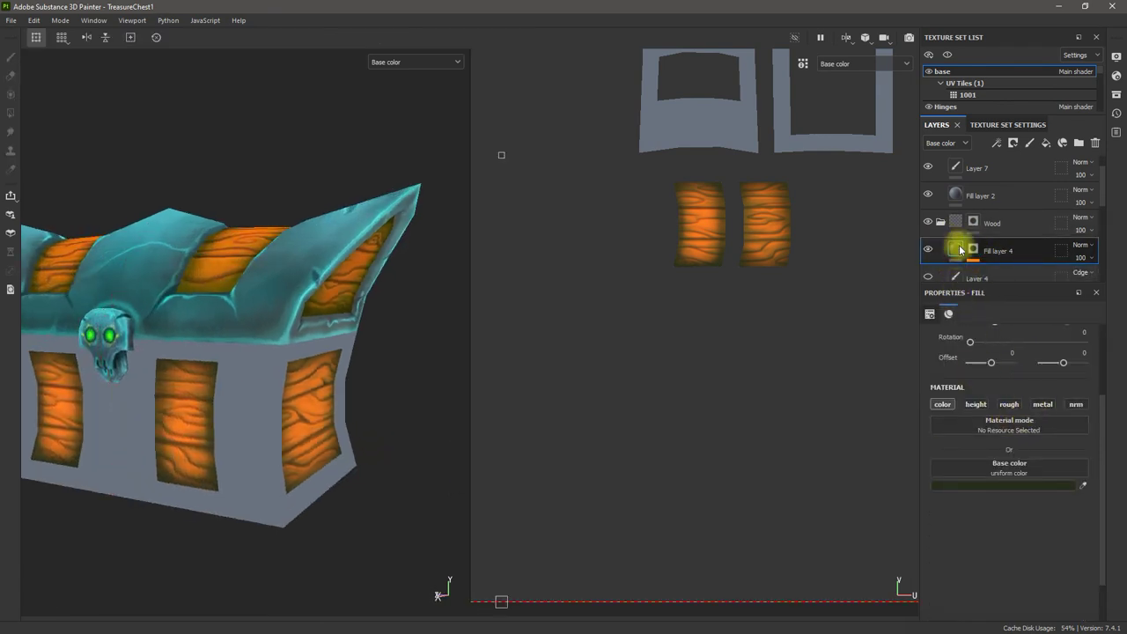
left_click(1006, 484)
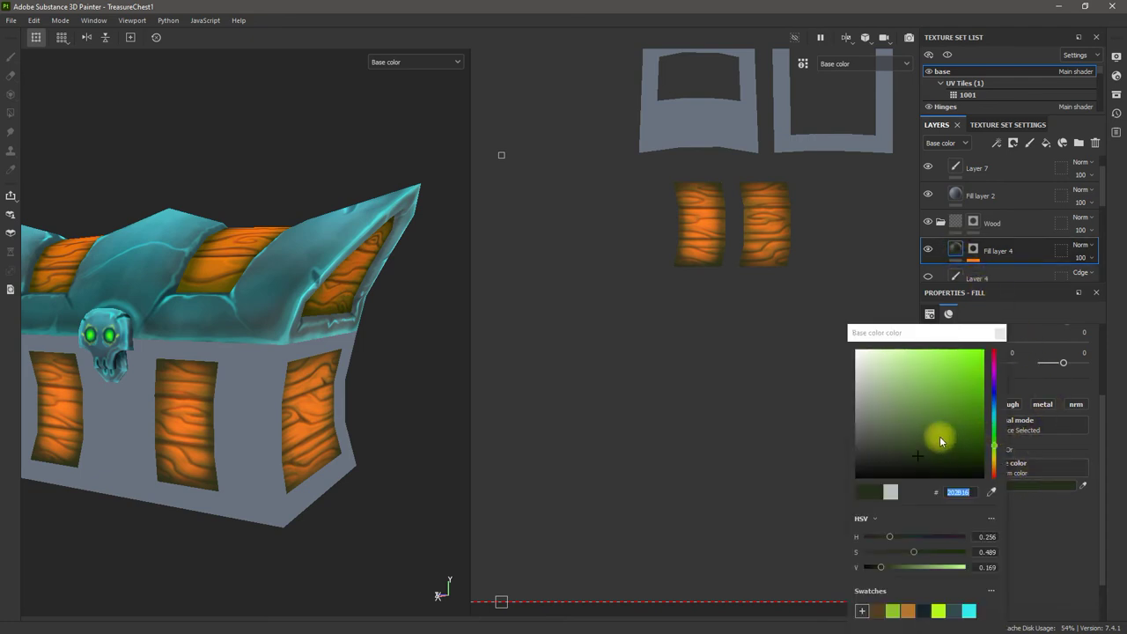
left_click_drag(939, 436, 914, 439)
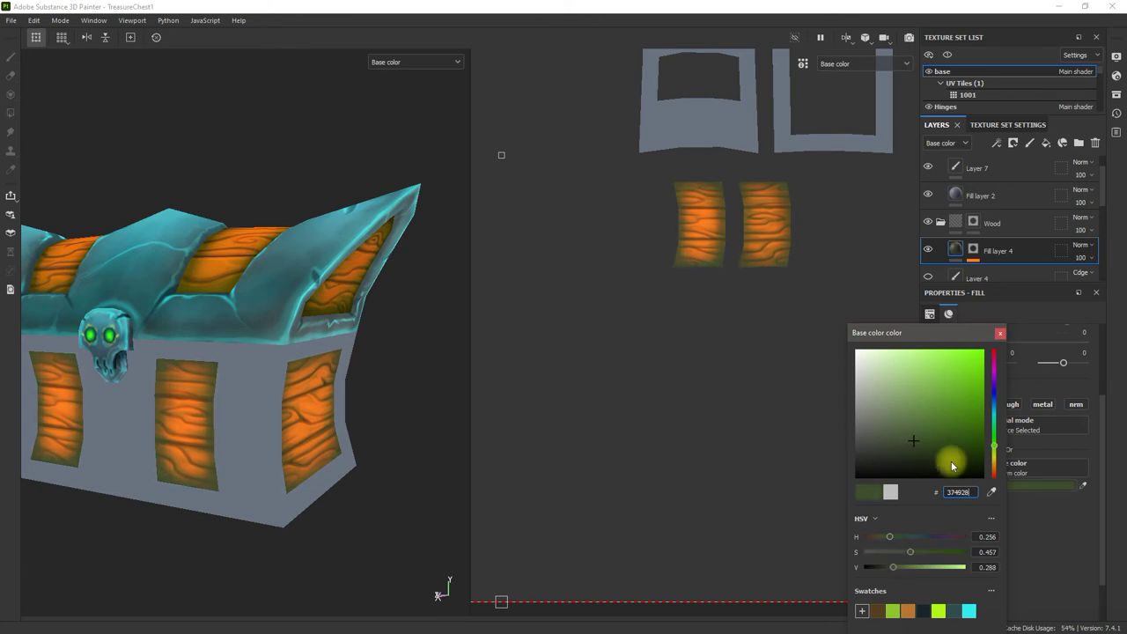
left_click(1082, 245)
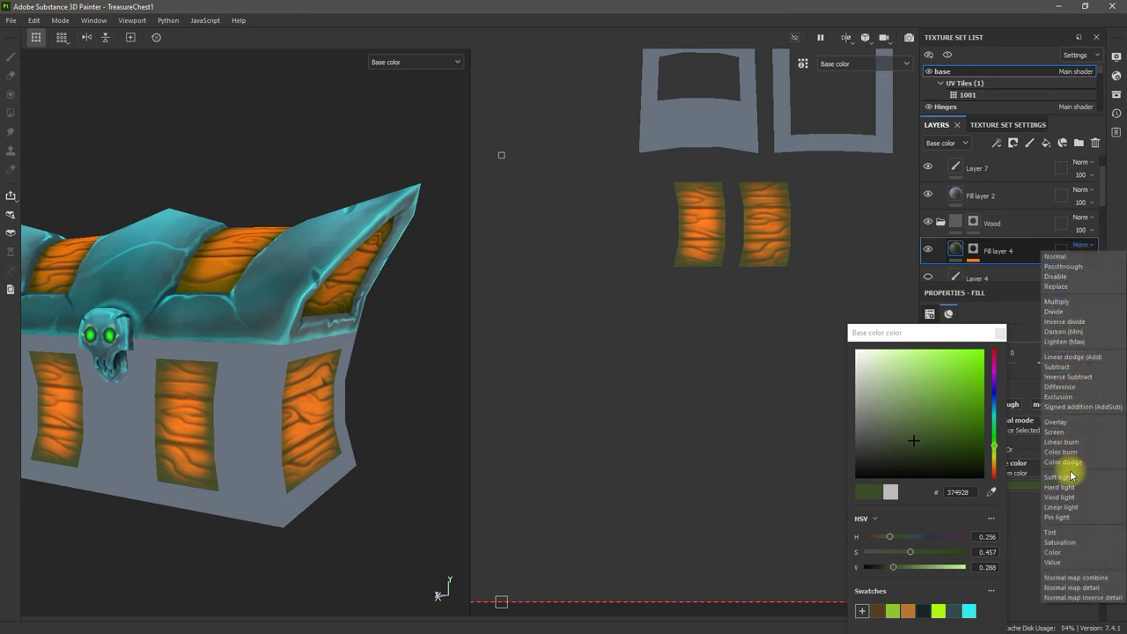
left_click(1067, 423)
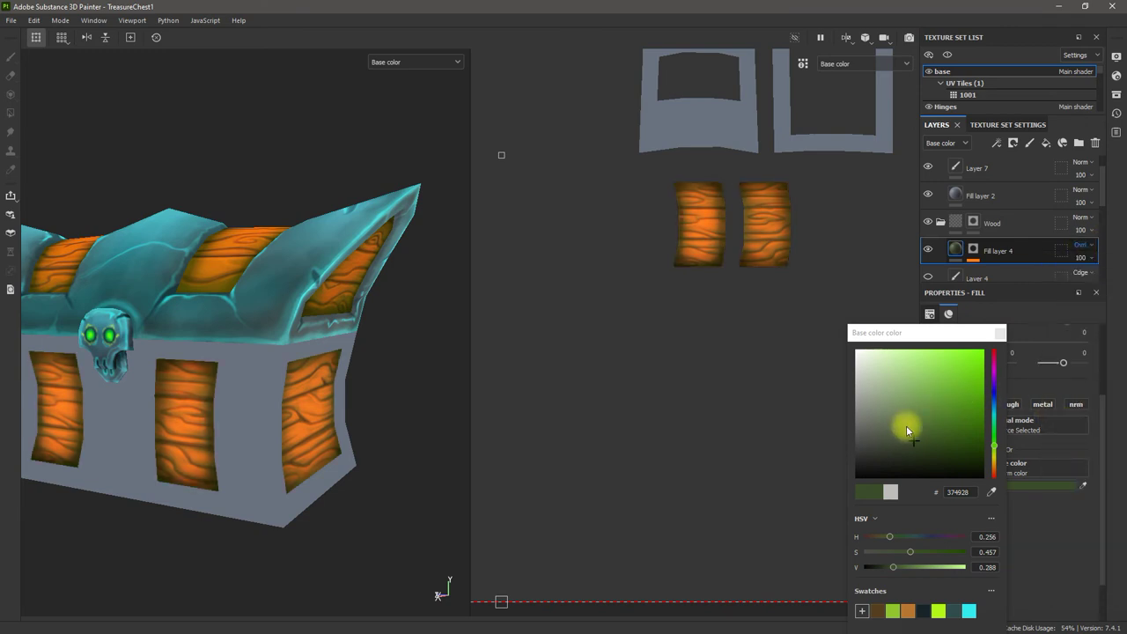
left_click_drag(906, 425, 934, 403)
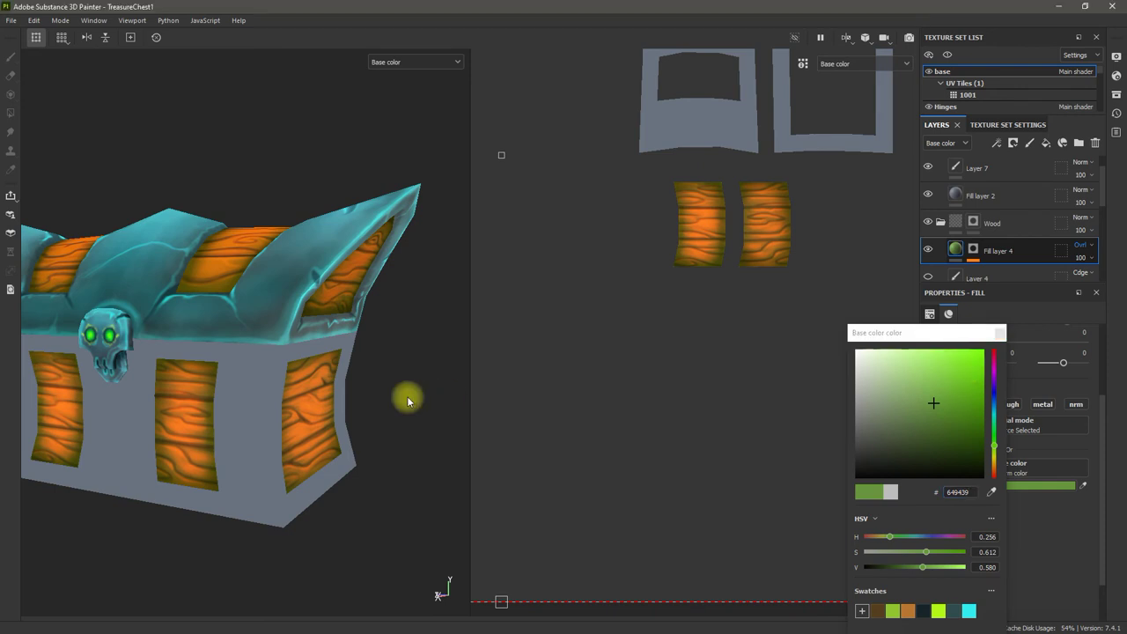
Step: Paint extra shading into Fill layer 4's mask along the bottom of the lower side wood panel and the outer edges of the back panels
left_click_drag(405, 396, 373, 415, "alt")
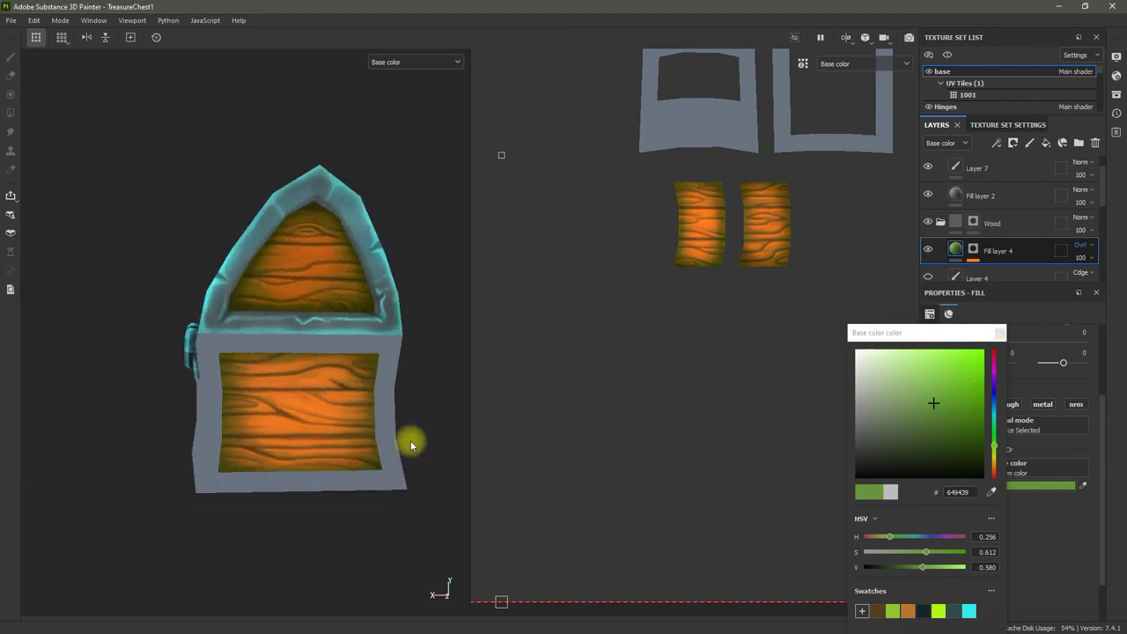
left_click(972, 252)
left_click(1015, 273)
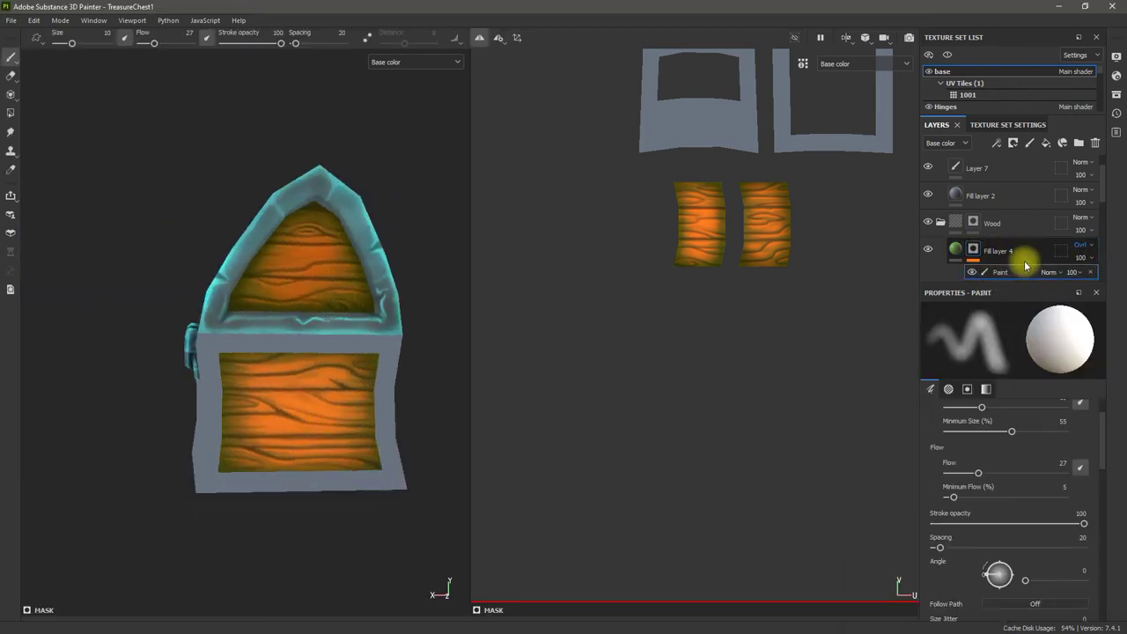
mouse_move(240, 464)
left_mouse_down()
mouse_move(327, 459)
mouse_move(286, 473)
mouse_move(372, 458)
left_mouse_up()
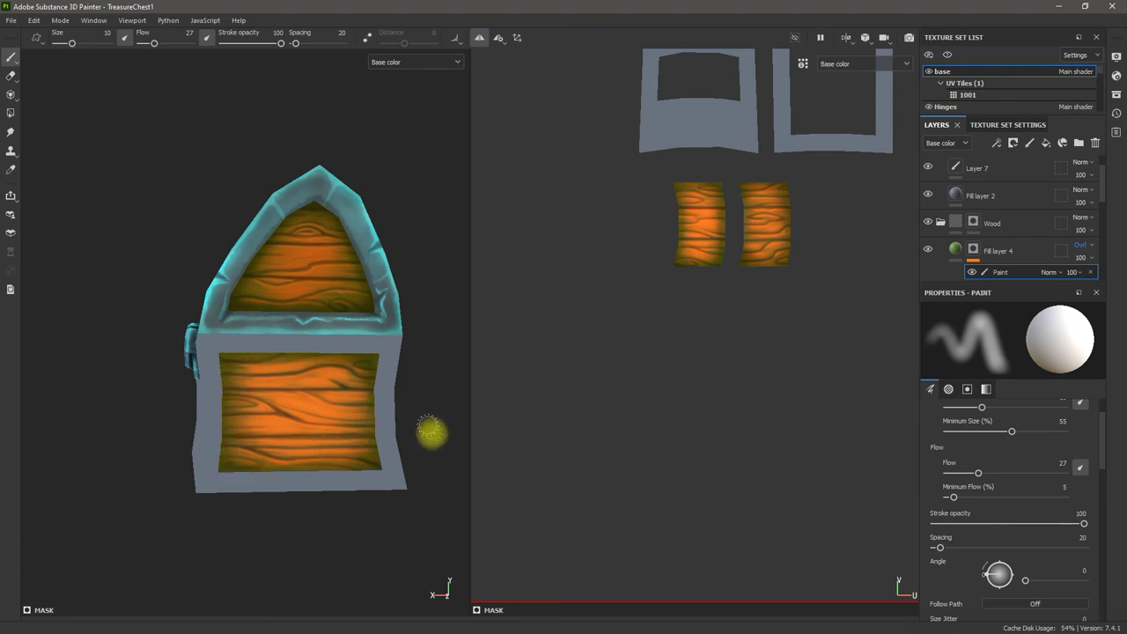
mouse_move(431, 432)
left_mouse_down("alt")
mouse_move(322, 451)
mouse_move(428, 453)
mouse_move(196, 446)
mouse_move(349, 499)
mouse_move(344, 425)
mouse_move(377, 446)
left_mouse_up("alt")
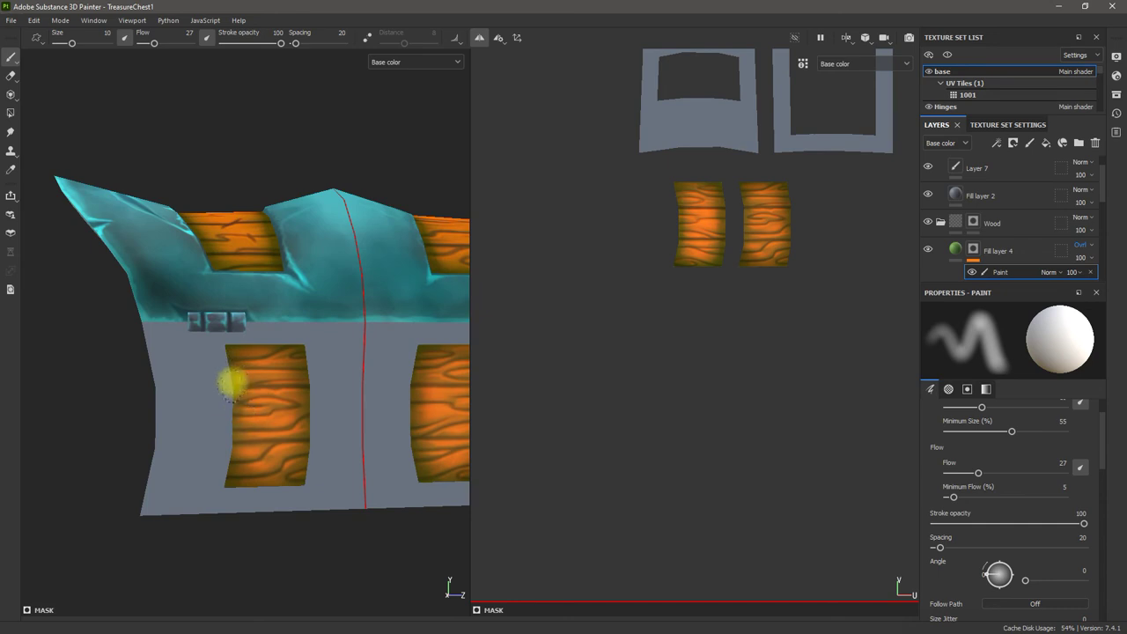
left_click_drag(236, 399, 243, 483)
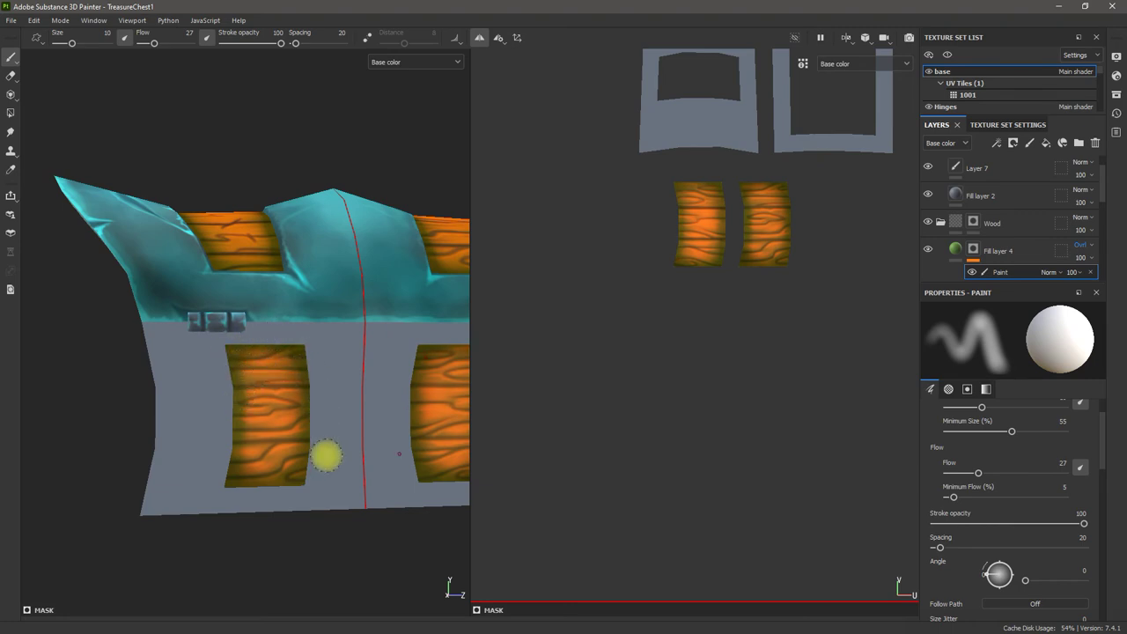
Step: Invert the mask brush's grayscale value to 0 for removing shading from the front wood panels
left_click_drag(371, 465, 397, 450, "alt")
mouse_move(398, 450)
middle_mouse_down("alt")
mouse_move(419, 453)
mouse_move(396, 443)
middle_mouse_up("alt")
scroll(1098, 521, "down", 4)
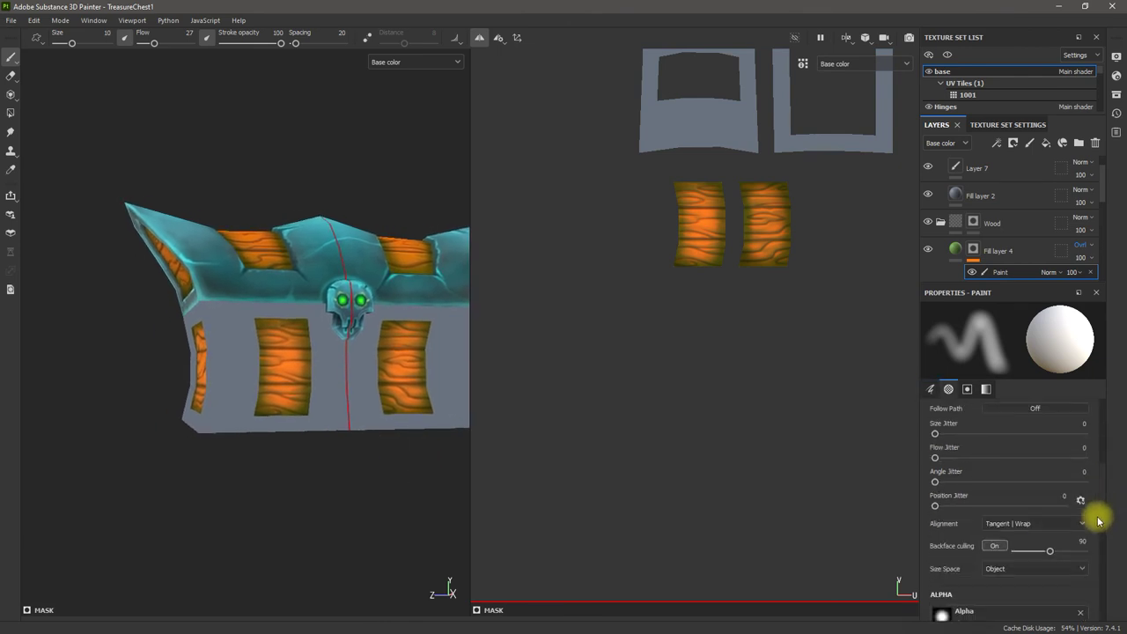
scroll(1098, 521, "down", 5)
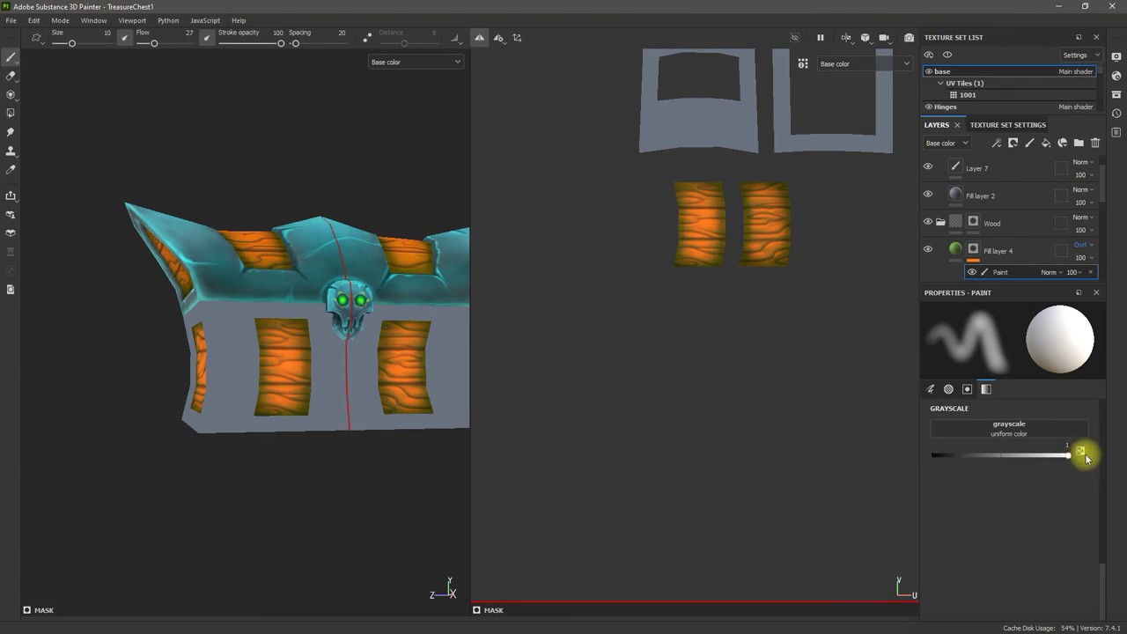
left_click(1083, 452)
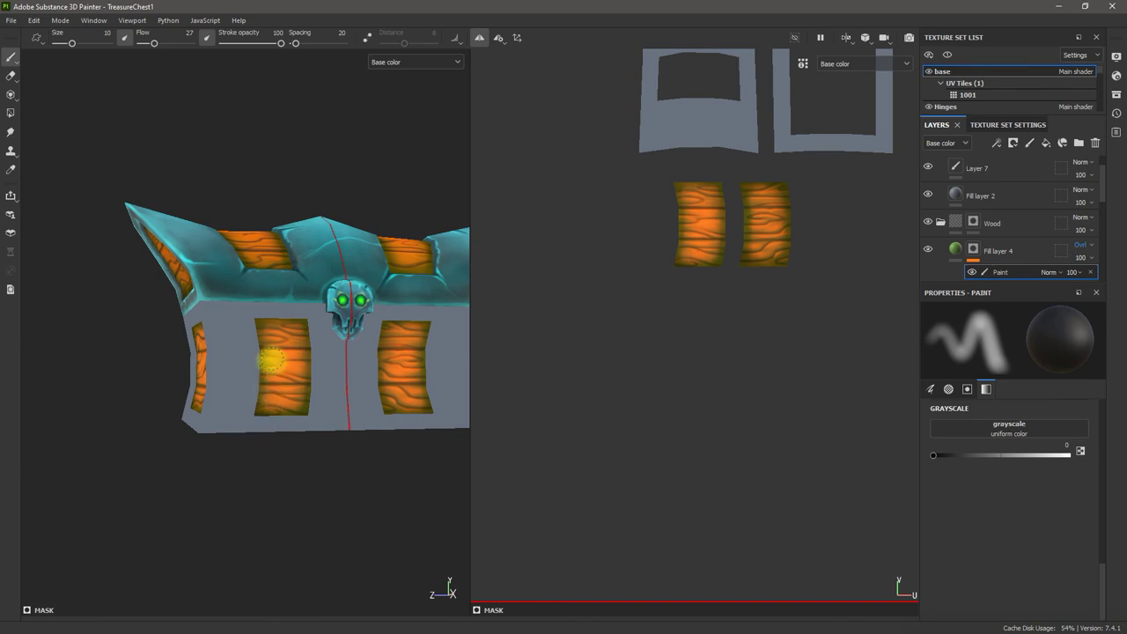
mouse_move(438, 409)
left_mouse_down("alt")
mouse_move(422, 480)
mouse_move(428, 446)
mouse_move(312, 460)
mouse_move(335, 426)
left_mouse_up("alt")
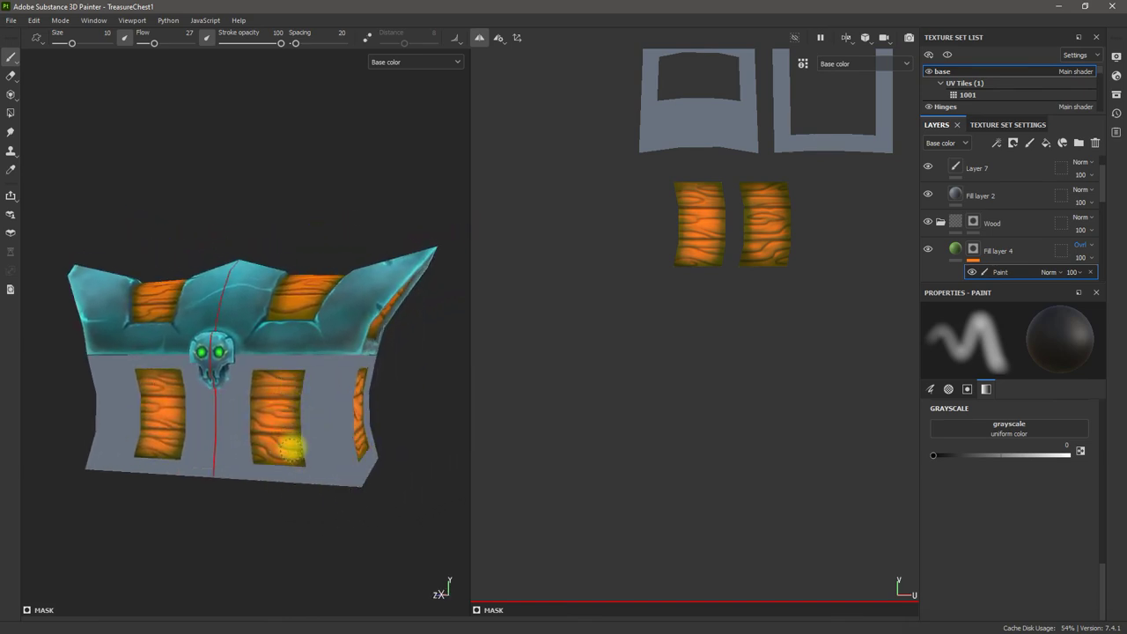
mouse_move(431, 455)
left_mouse_down("alt")
mouse_move(353, 461)
mouse_move(321, 423)
left_mouse_up("alt")
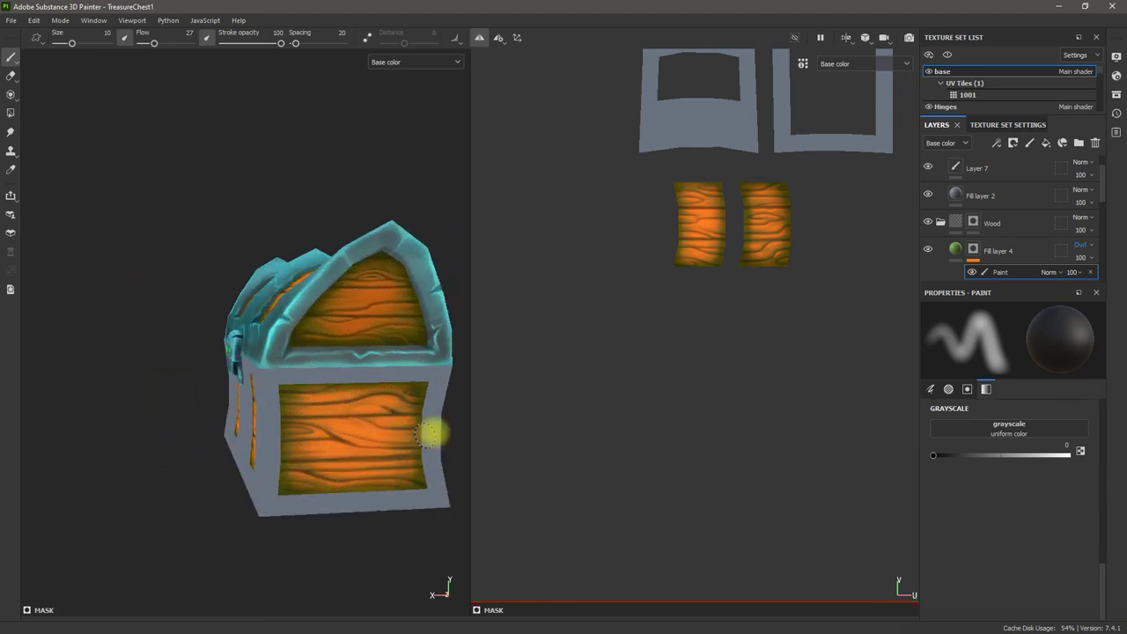
left_click_drag(471, 472, 133, 423, "alt")
left_click_drag(347, 432, 309, 403, "alt")
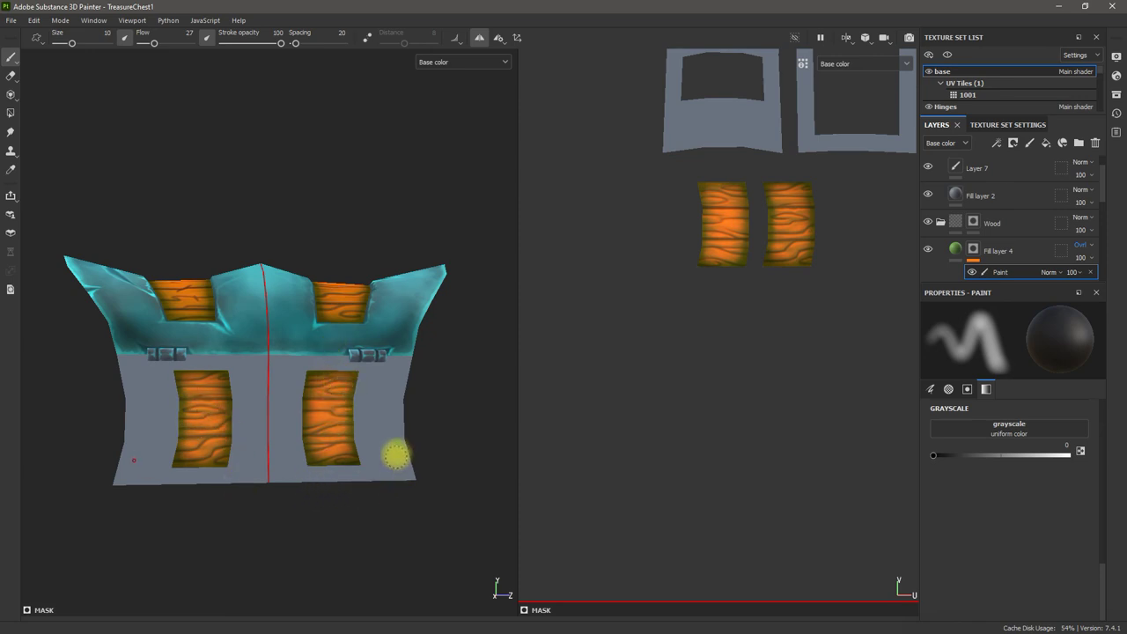
left_click_drag(322, 483, 480, 418, "alt")
Step: Add a filter to Fill layer 4's mask and choose Bevel
left_click(973, 248)
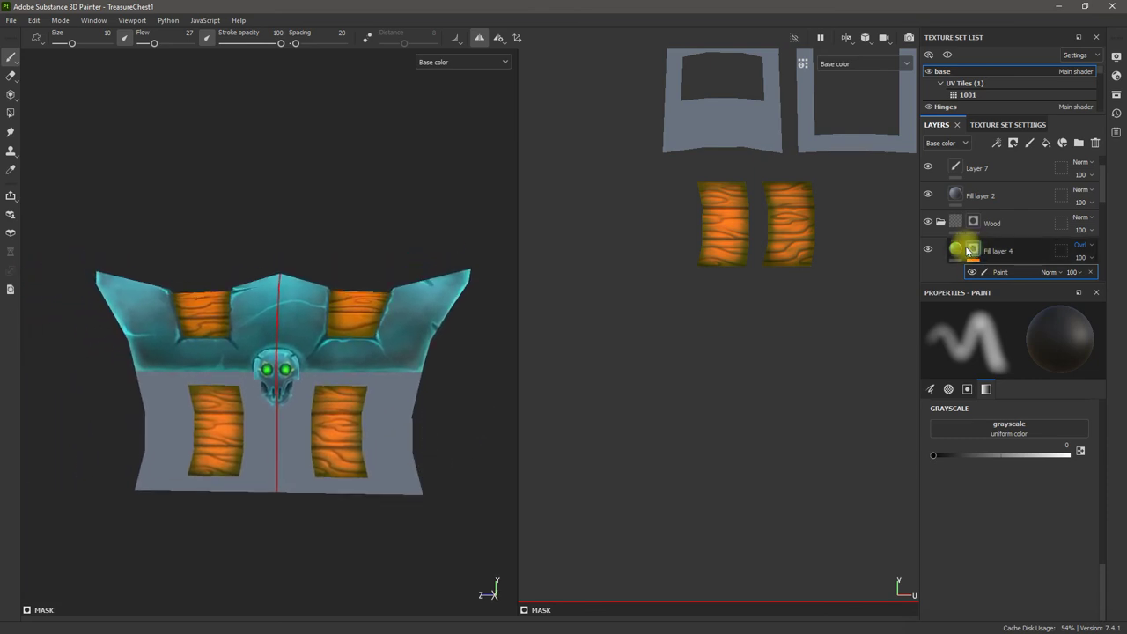
right_click(967, 251)
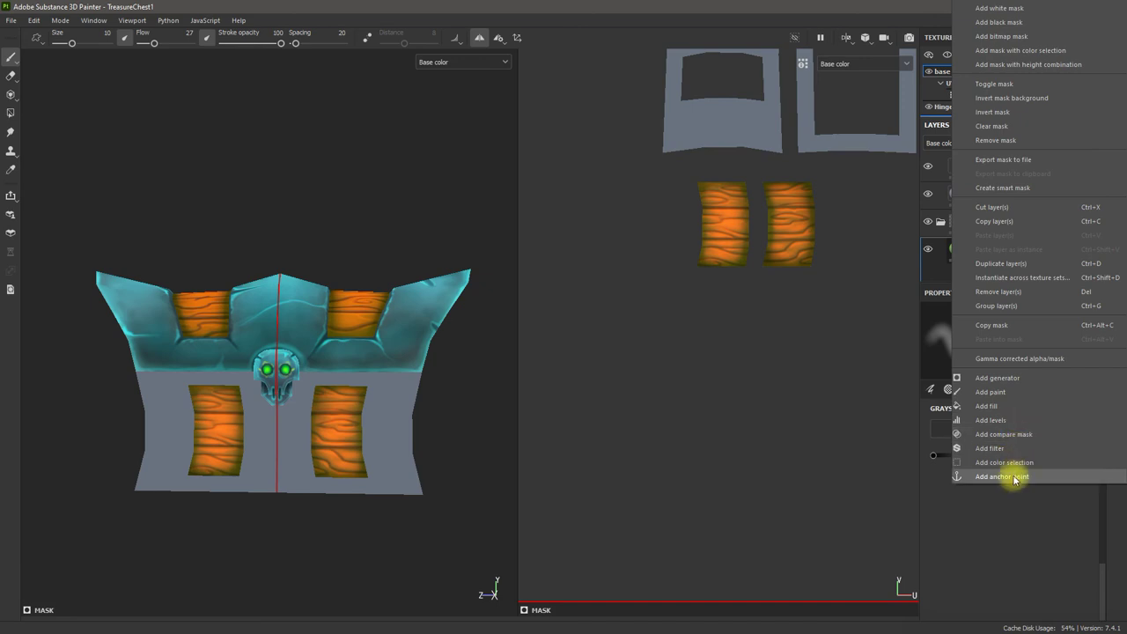
left_click(1008, 450)
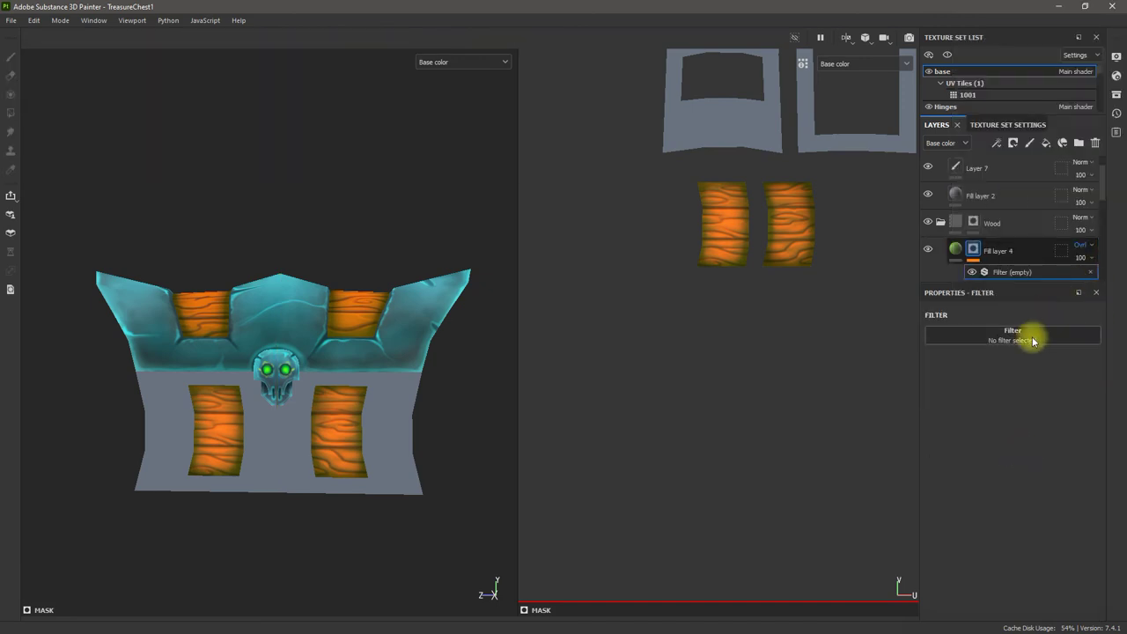
left_click(1033, 340)
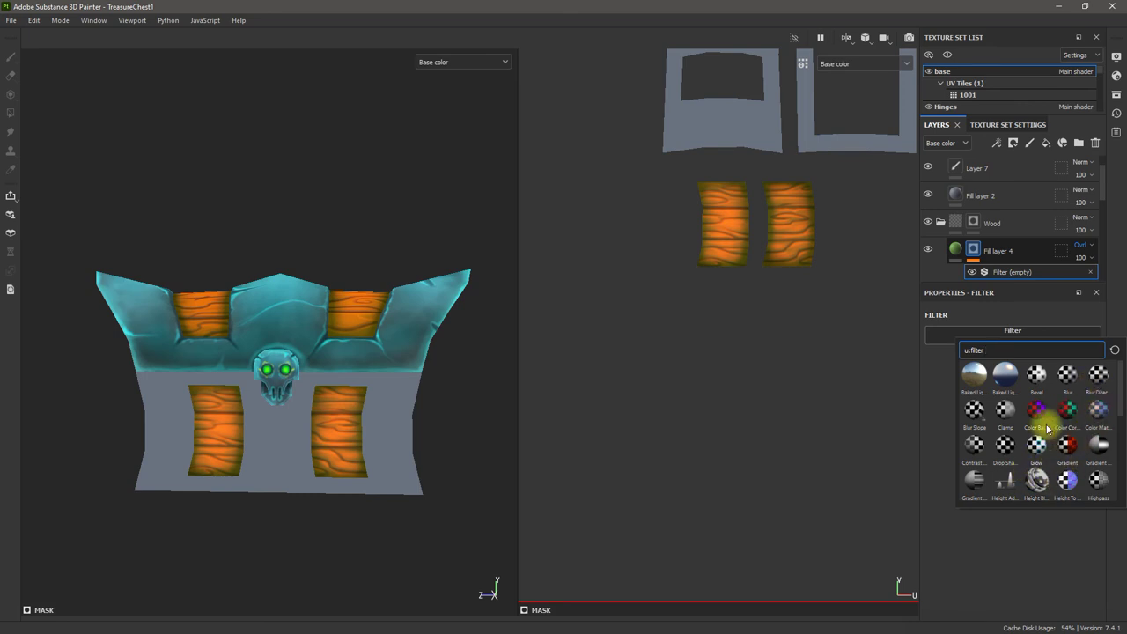
left_click(1037, 375)
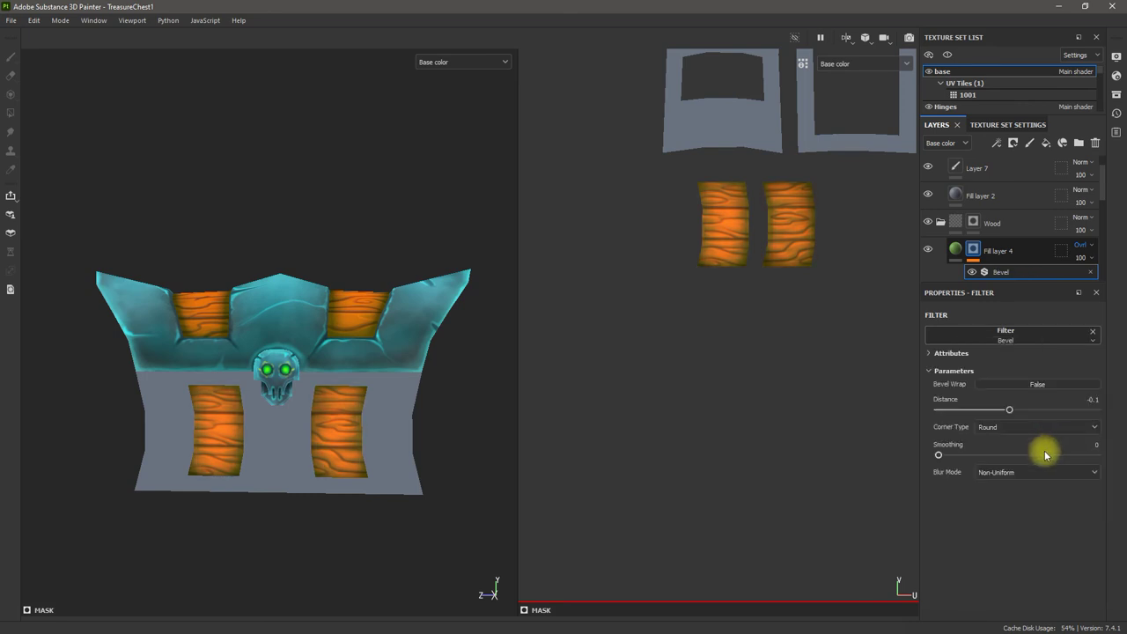
Step: Replace the Bevel filter on Fill layer 4's mask with the Invert filter
left_click(1056, 337)
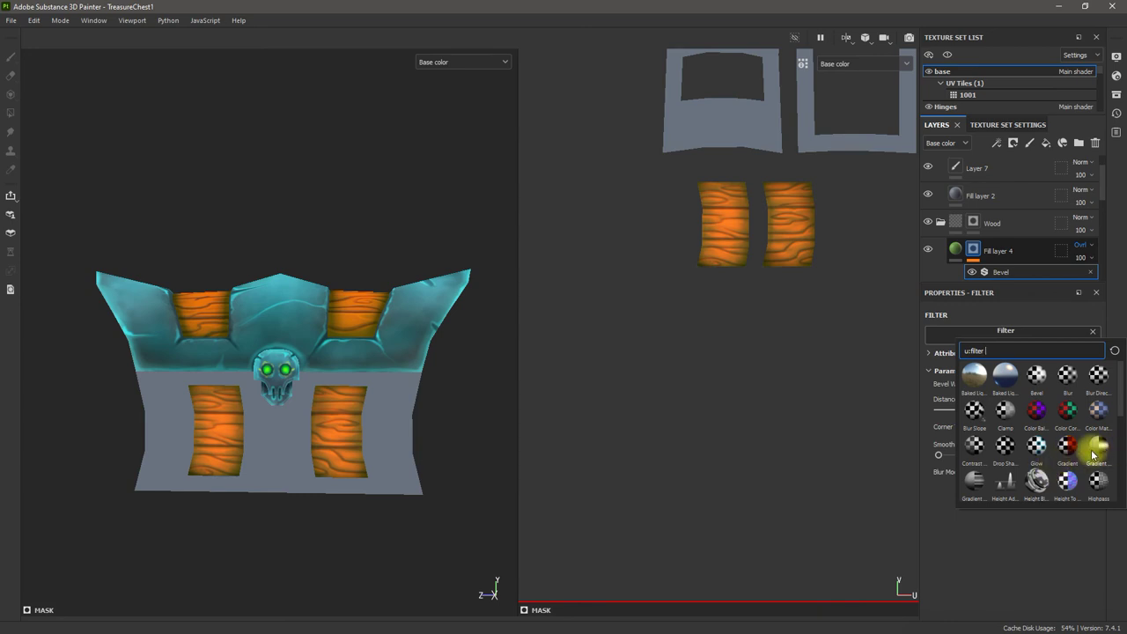
left_click_drag(1124, 419, 1111, 488)
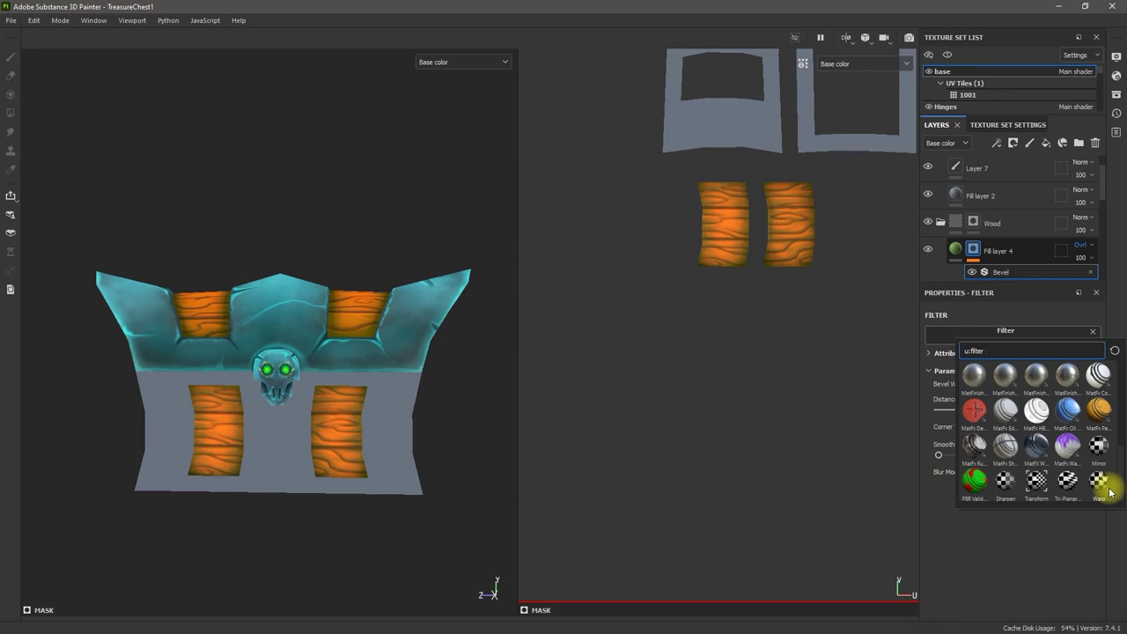
scroll(1110, 493, "up", 3)
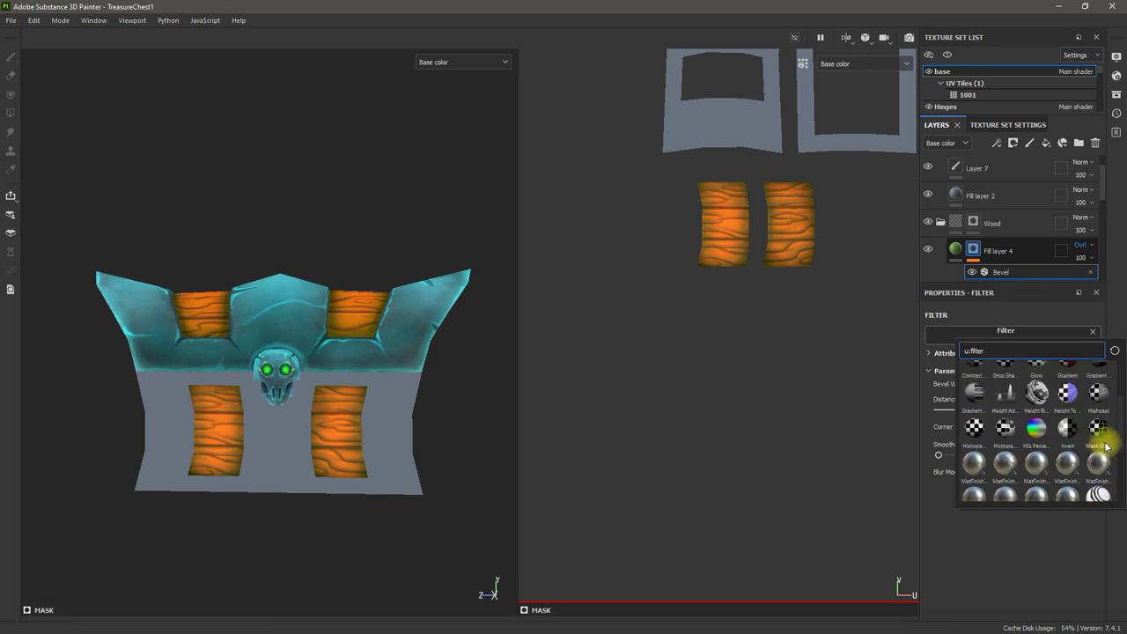
left_click(1067, 431)
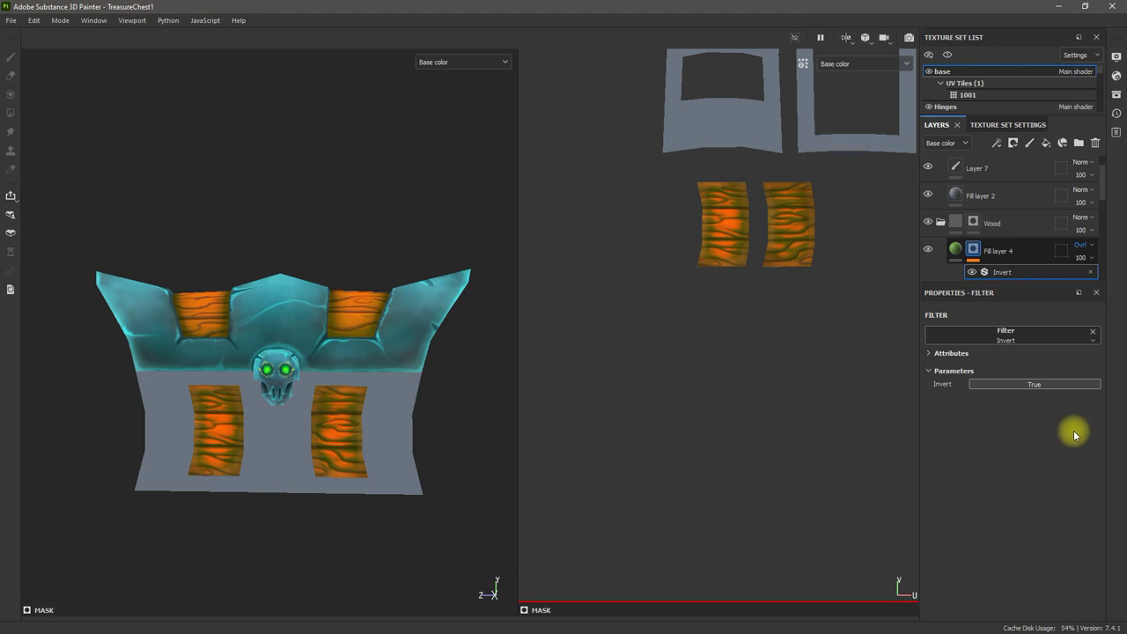
Step: Toggle the Invert filter's visibility to compare the wood shading with and without it
left_click(972, 273)
left_click(972, 273)
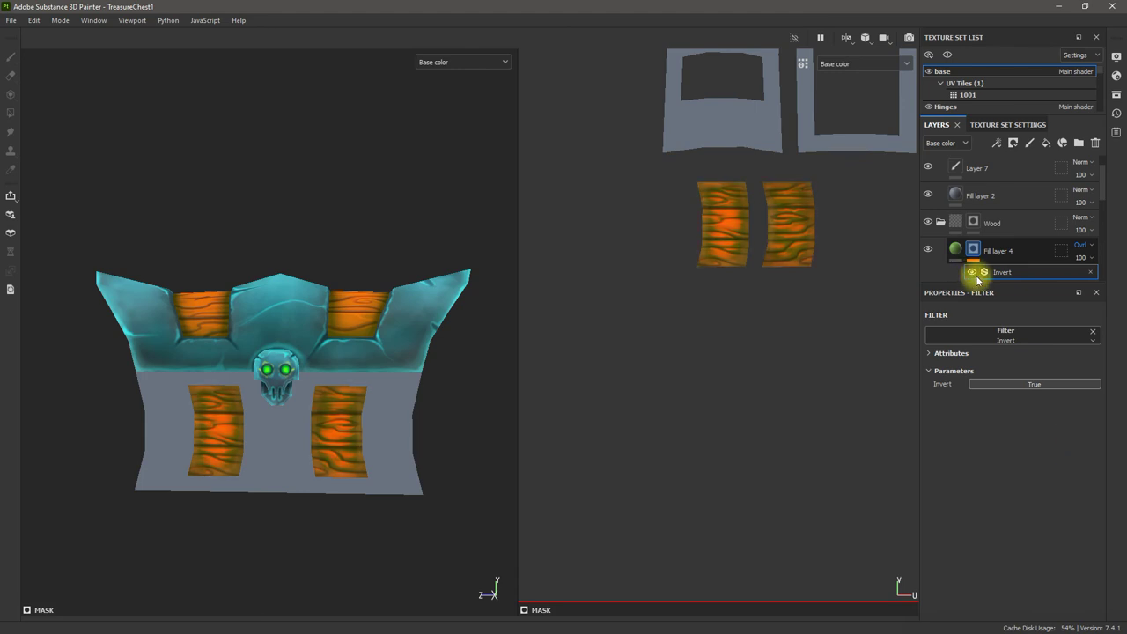
left_click(972, 273)
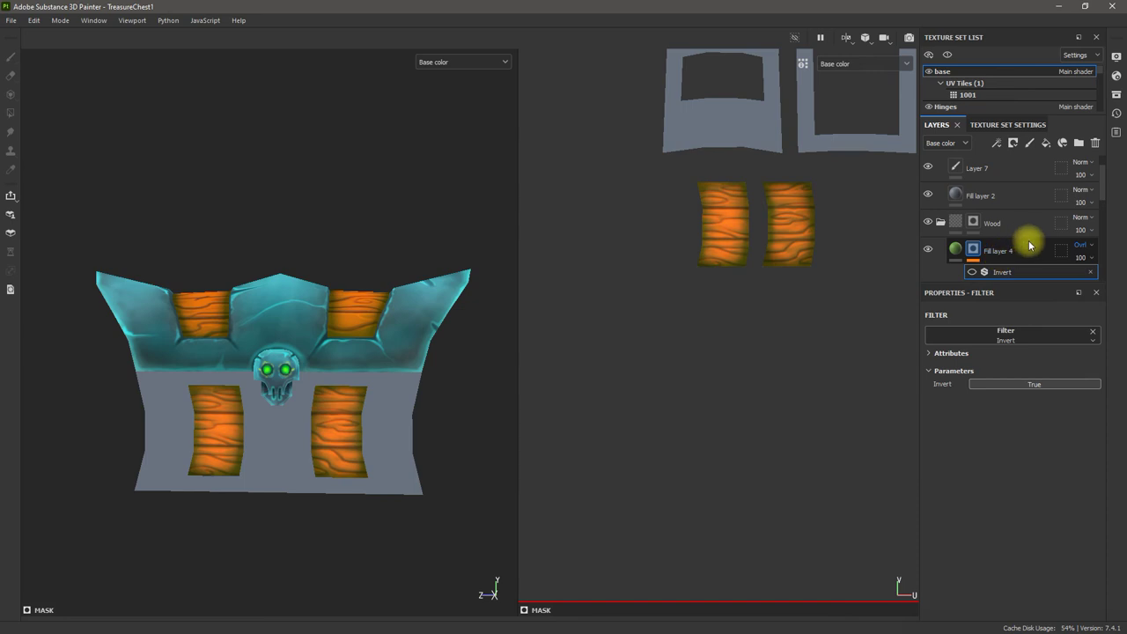
left_click(972, 273)
Step: Try the Invert filter between Paint and Ambient Occlusion in Fill layer 4's mask stack, and return it above Paint
left_click(972, 251)
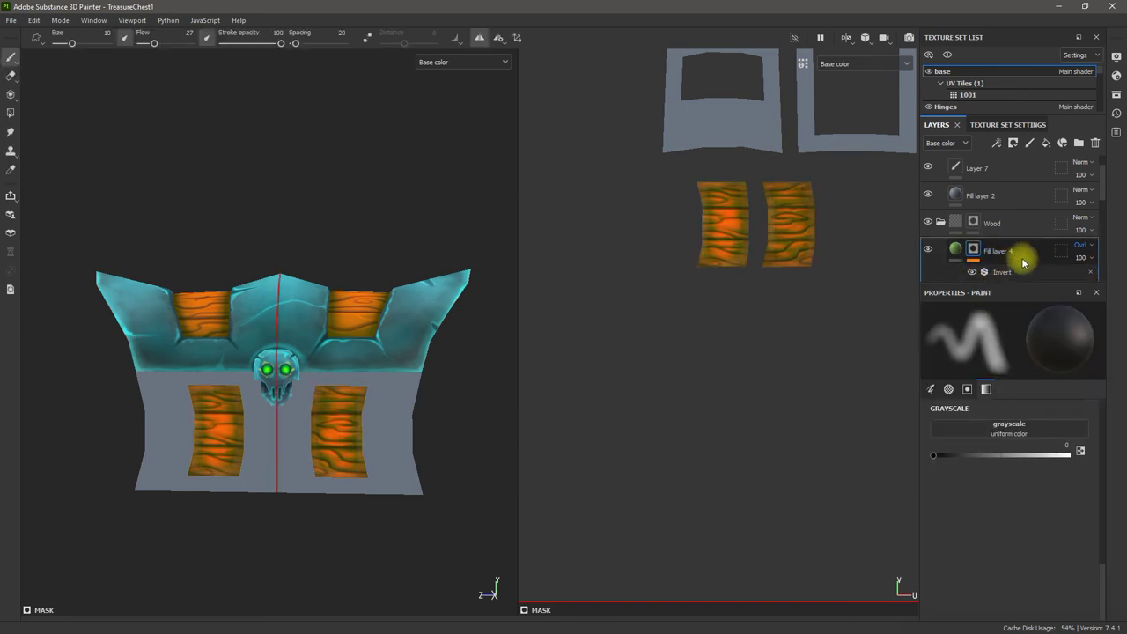
scroll(1102, 211, "down", 3)
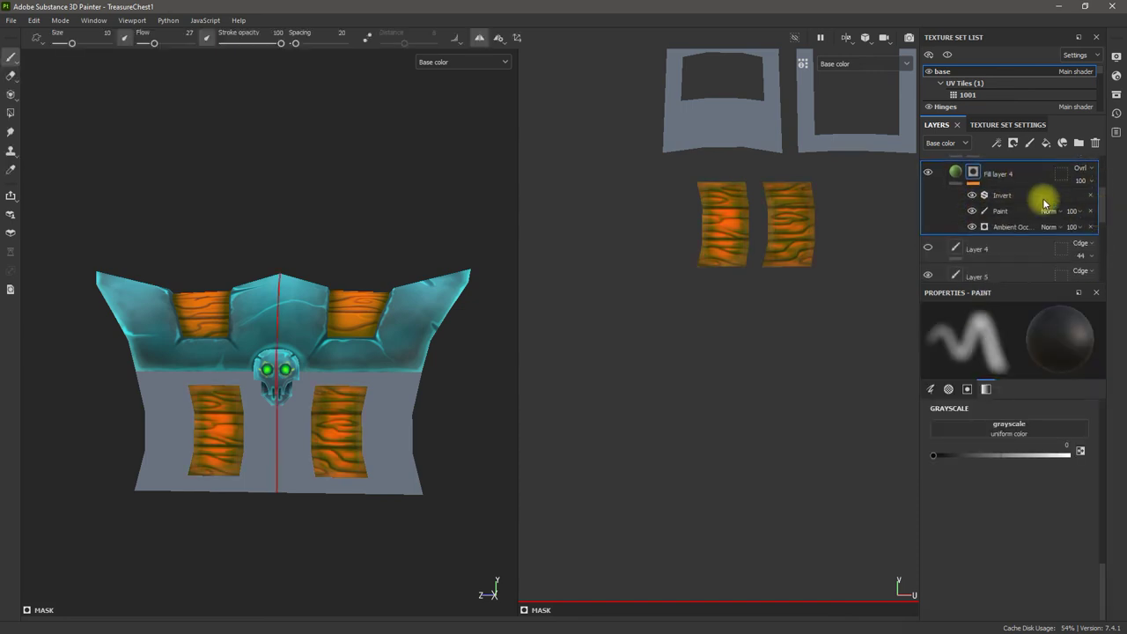
left_click_drag(999, 196, 999, 221)
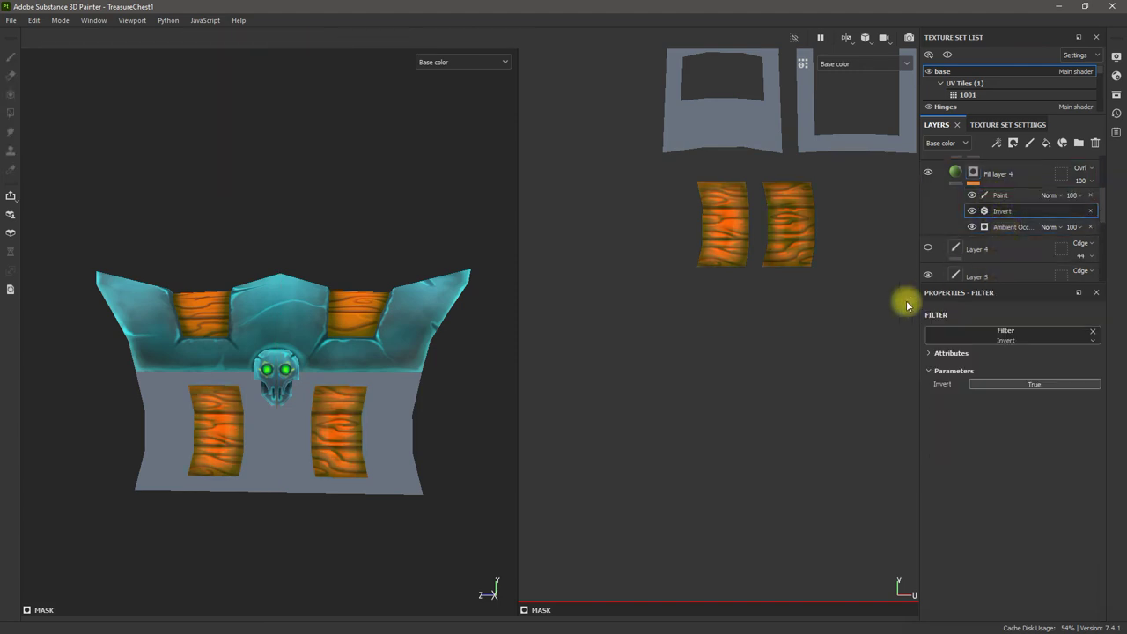
mouse_move(1011, 210)
left_mouse_down()
mouse_move(1016, 237)
mouse_move(1002, 221)
mouse_move(1014, 208)
mouse_move(1003, 214)
mouse_move(1004, 189)
mouse_move(1007, 244)
mouse_move(1001, 211)
mouse_move(1025, 204)
left_mouse_up()
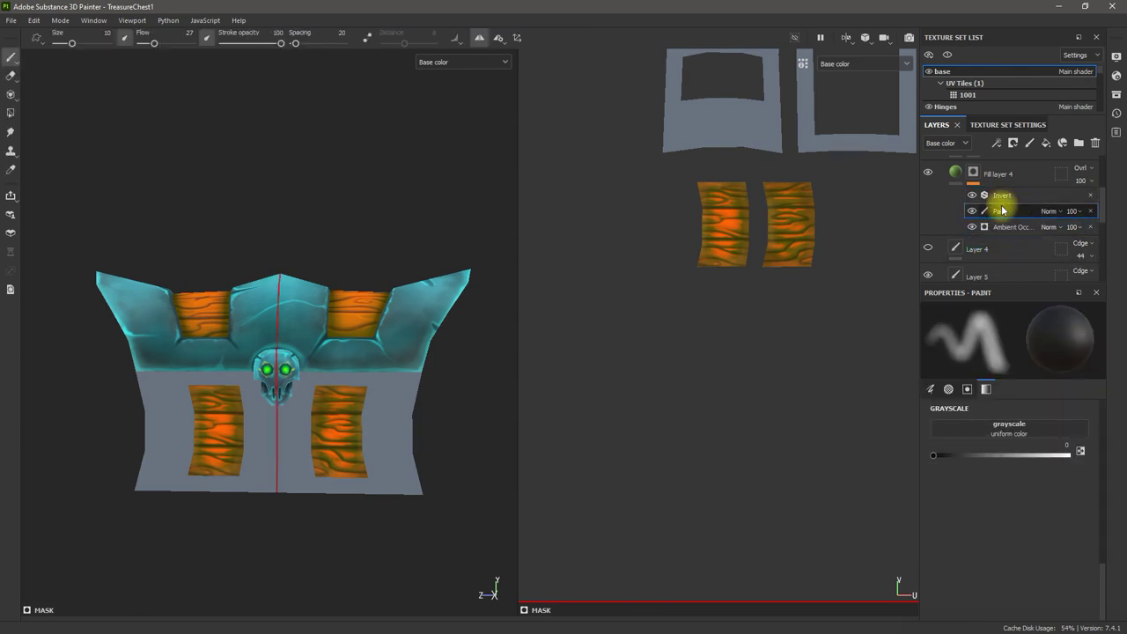
Step: Examine Fill layer 4's mask stack by selecting the mask and its Invert, Paint and Ambient Occlusion effects
left_click(975, 174)
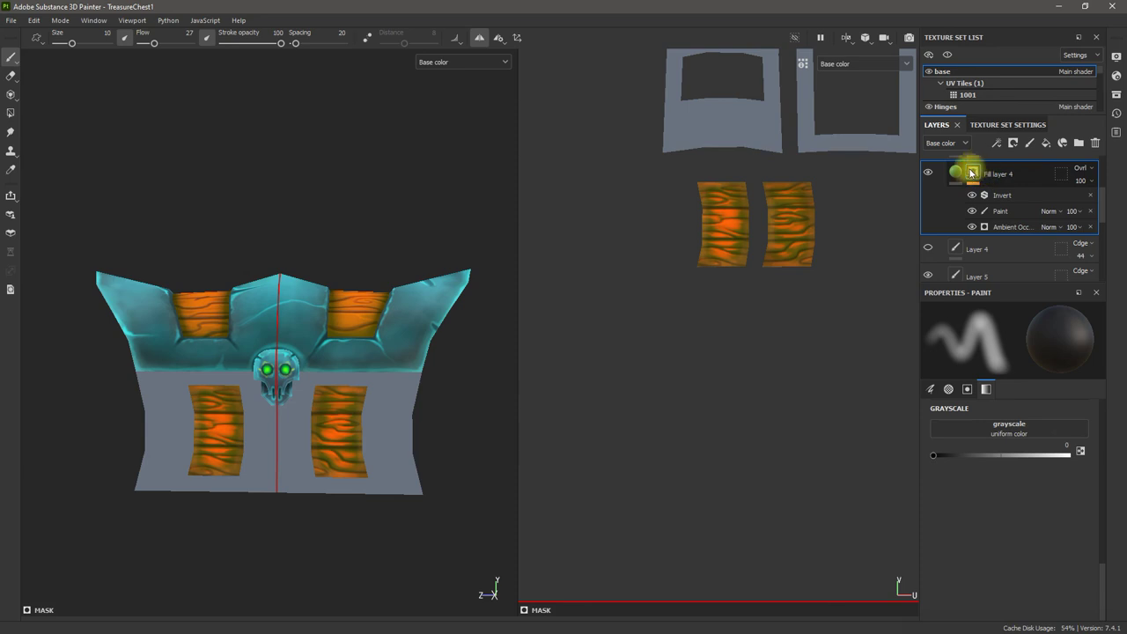
left_click(1003, 199)
left_click(1002, 212)
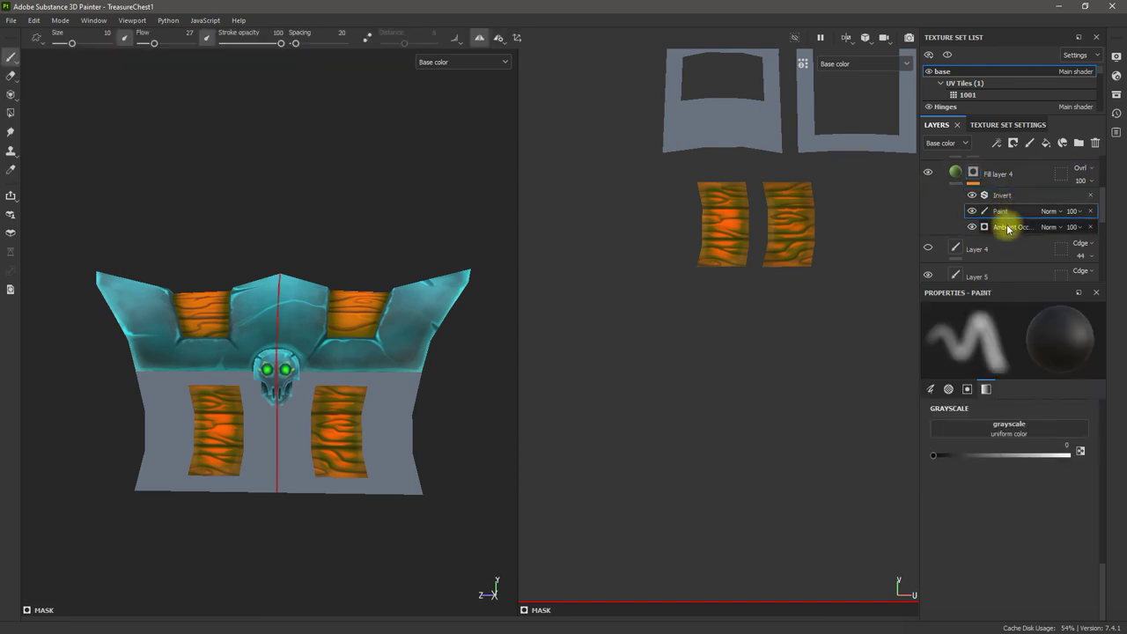
left_click(1009, 228)
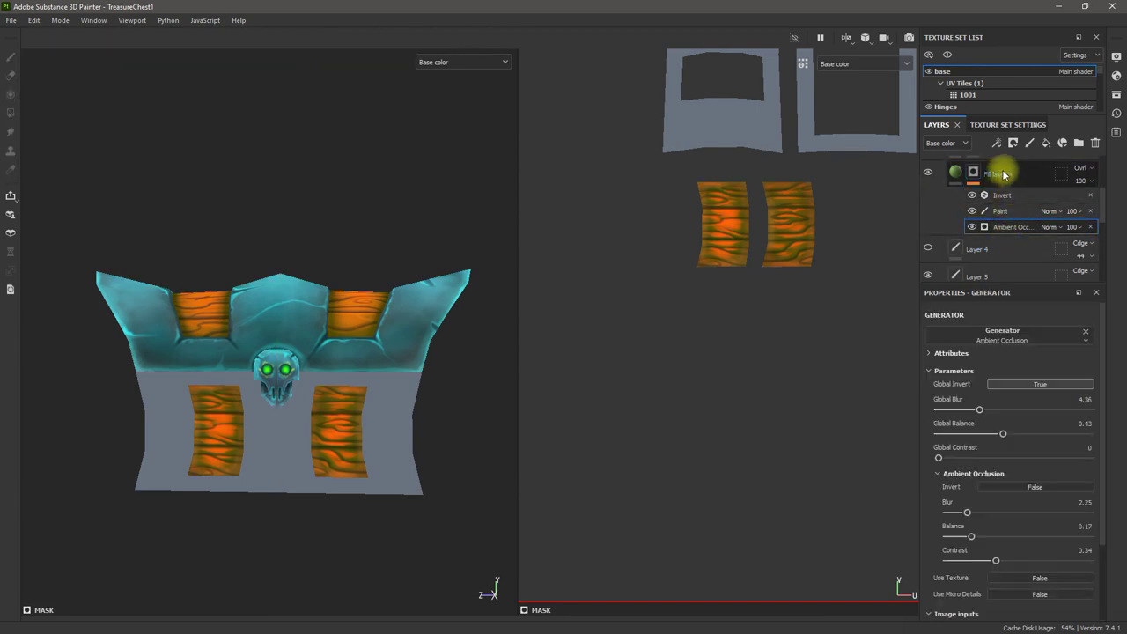
left_click(999, 176)
left_click(1004, 227)
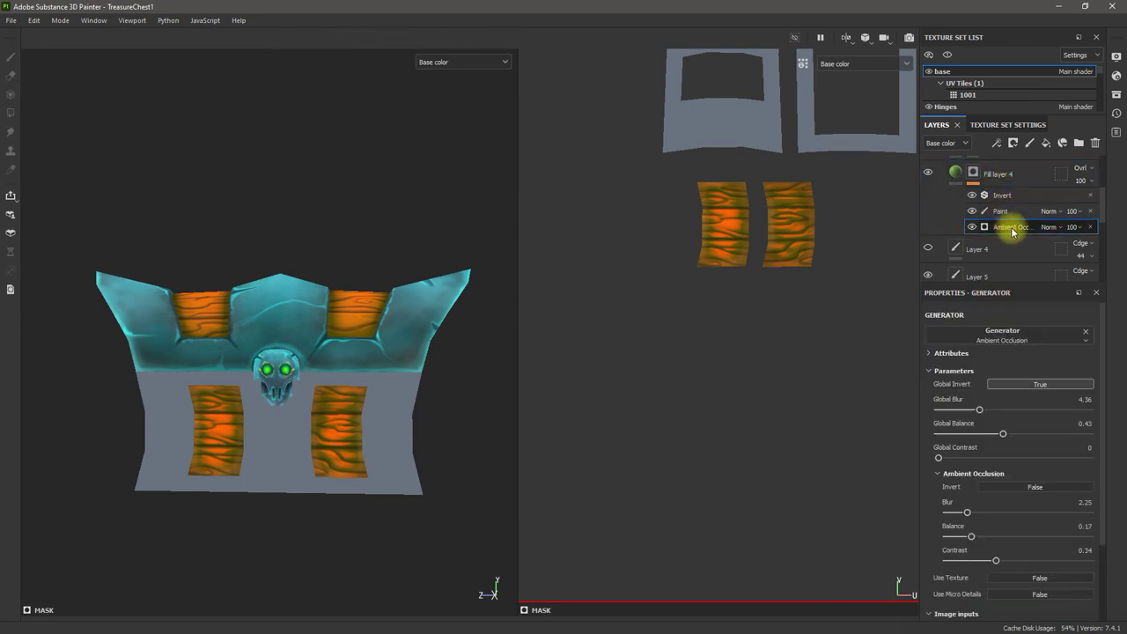
left_click(1005, 213)
left_click(1006, 227)
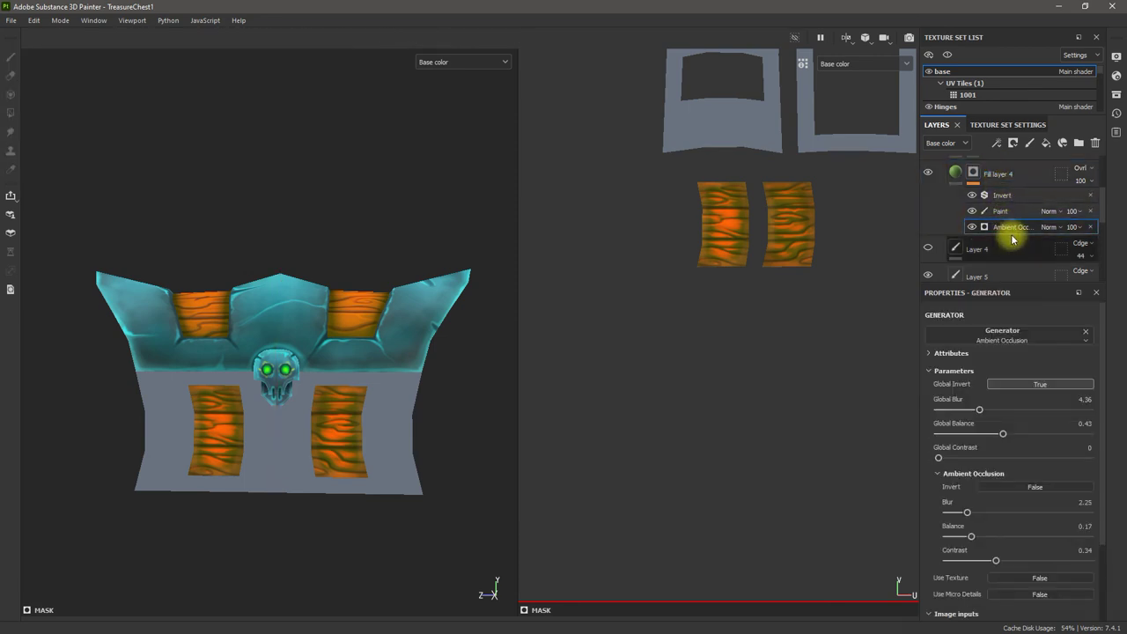
left_click(1001, 212)
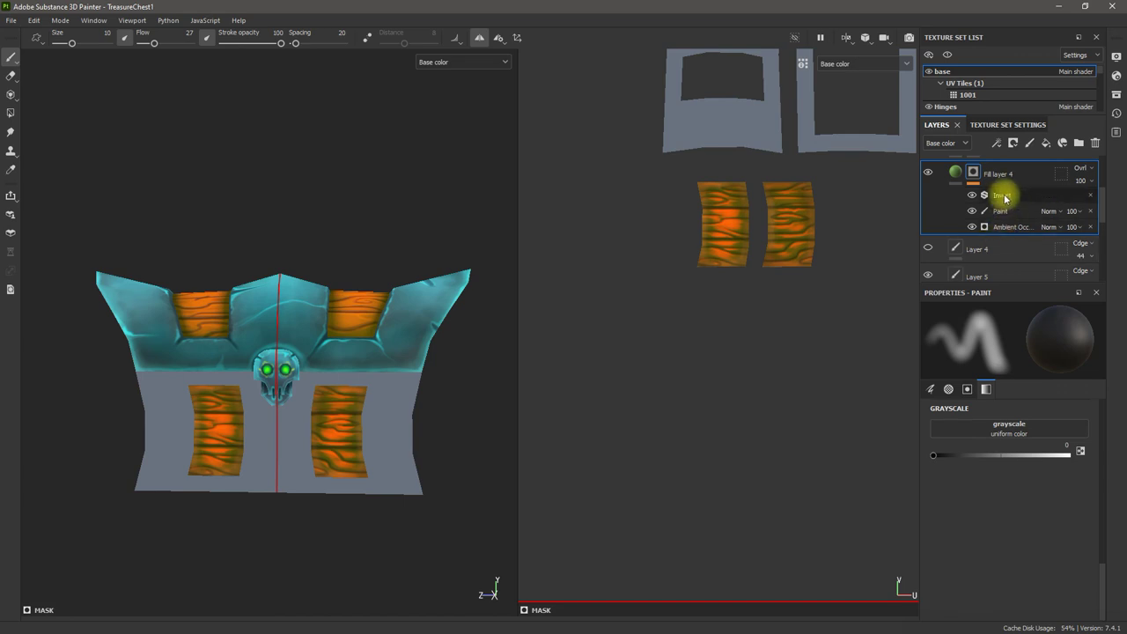
left_click(1002, 195)
left_click(1003, 212)
left_click(1007, 227)
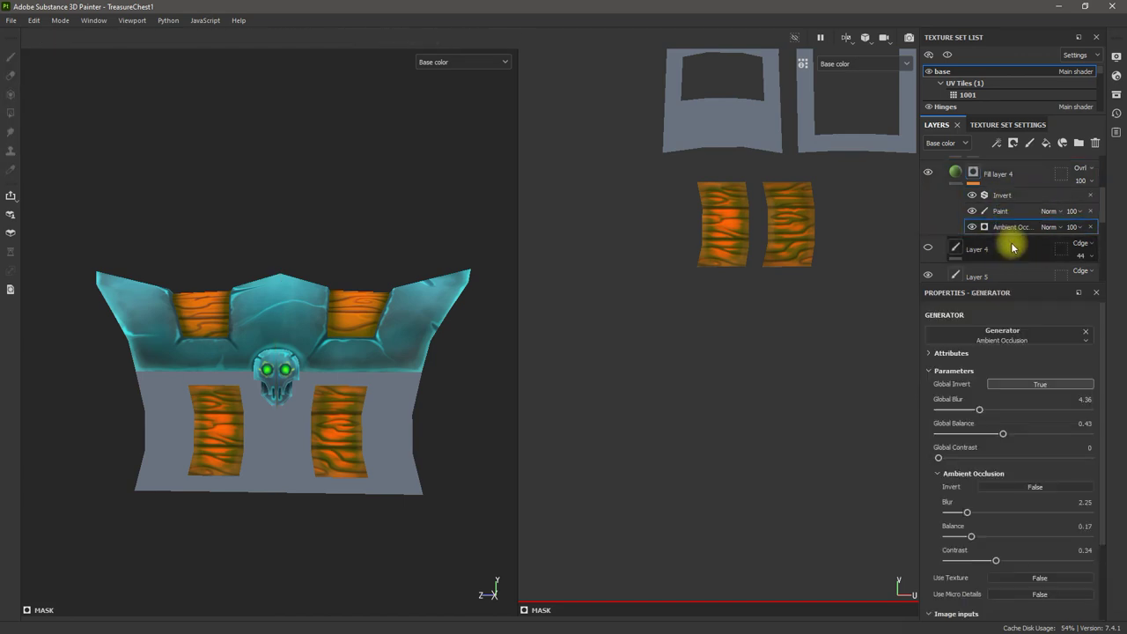
left_click(973, 172)
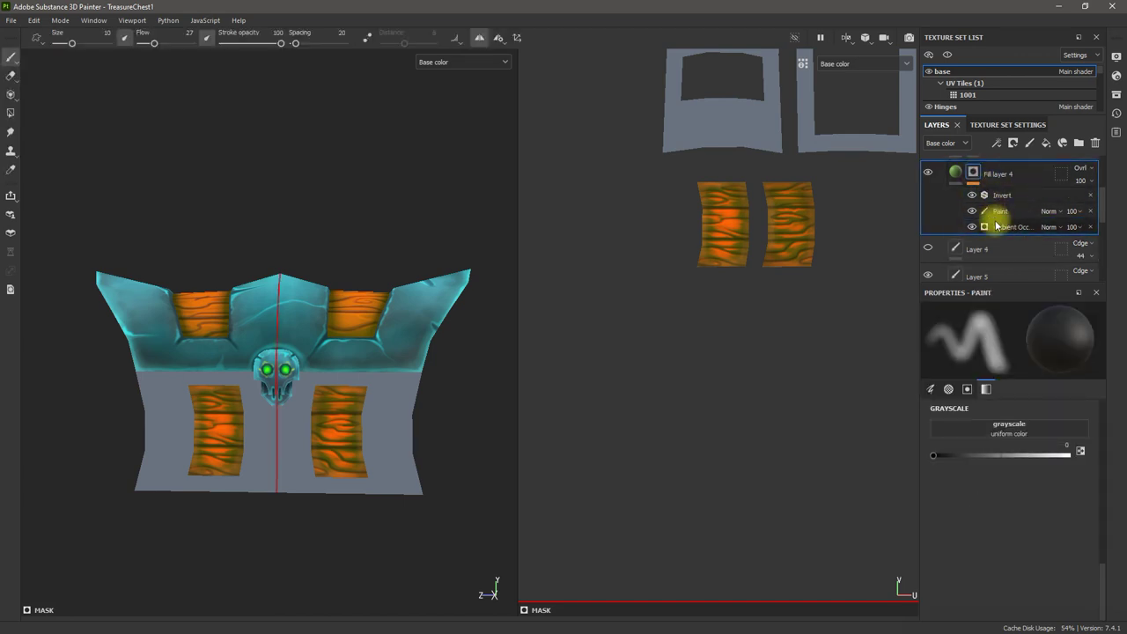
Step: Remove the Invert filter from Fill layer 4's mask
left_click(1009, 197)
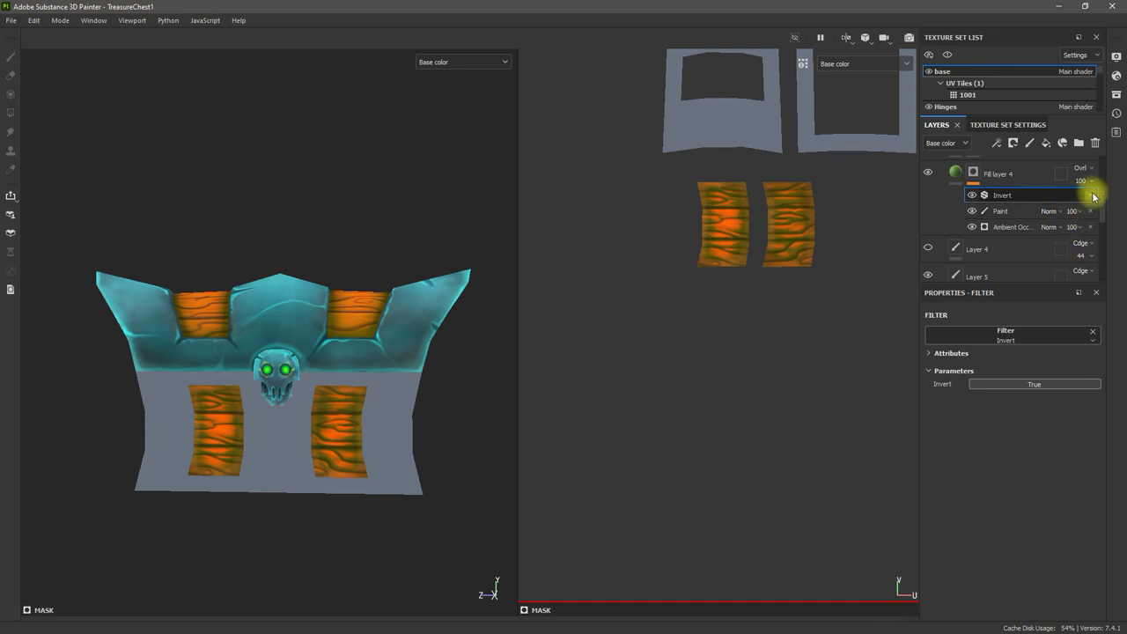
left_click(1093, 195)
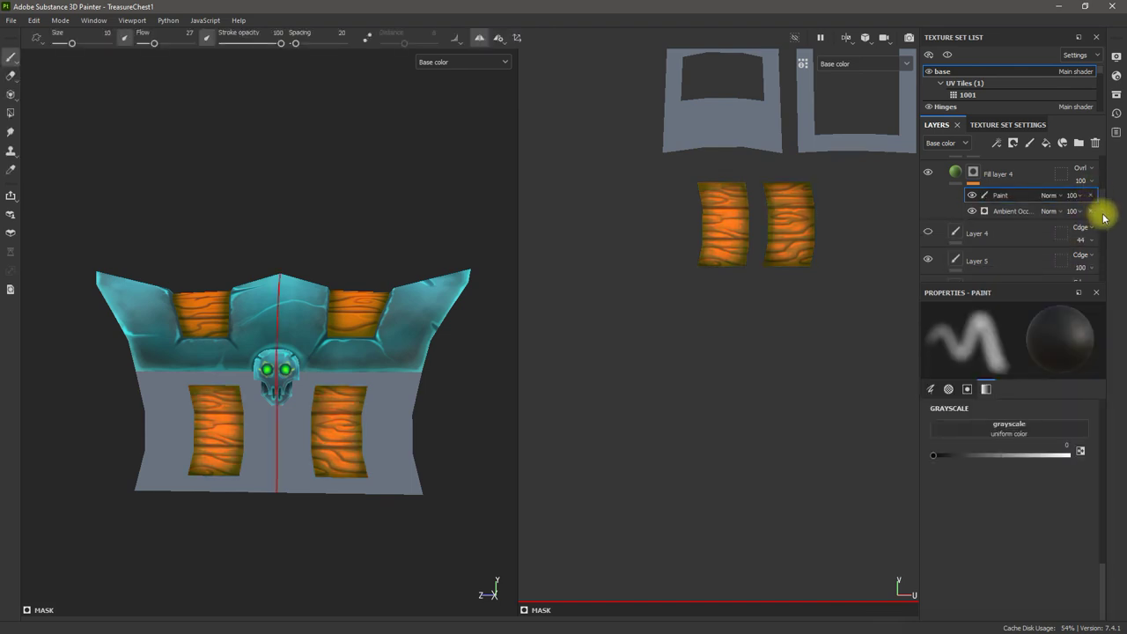
Step: Add a Levels effect to Fill layer 4's mask and set its midtone value to 0.864
scroll(1057, 207, "up", 3)
right_click(974, 260)
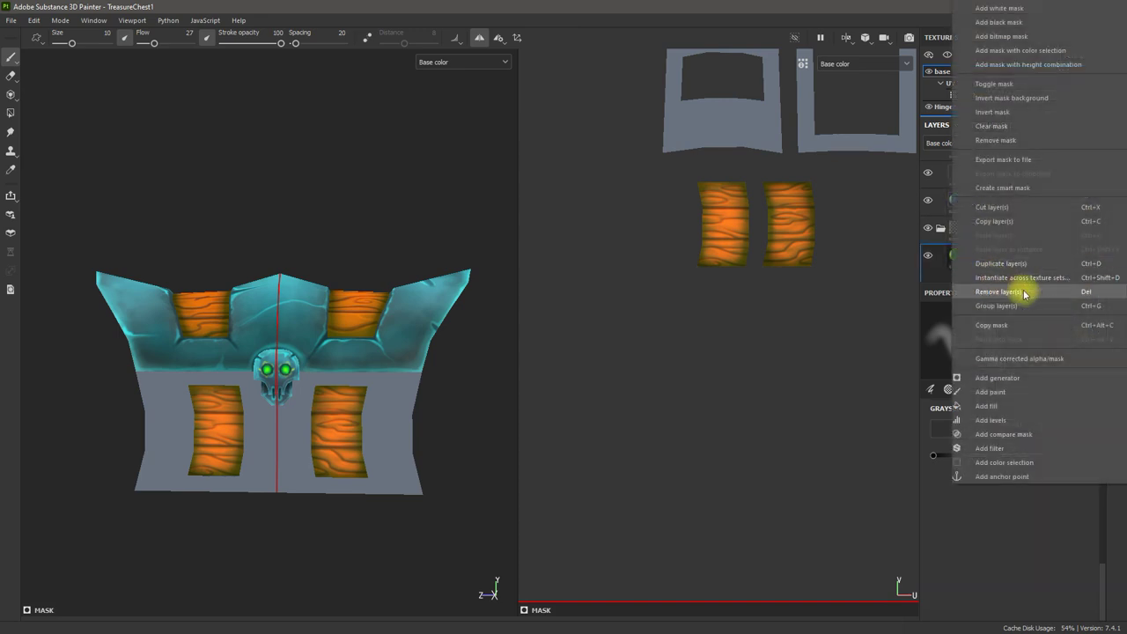
left_click(1015, 425)
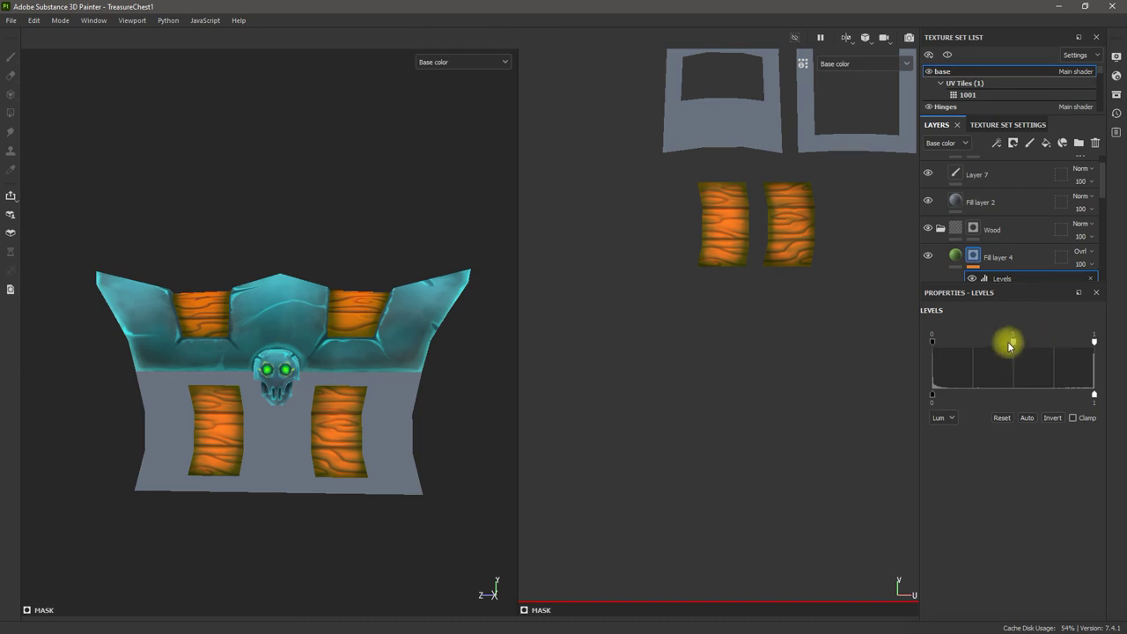
left_click_drag(1008, 341, 1104, 353)
left_click_drag(976, 343, 996, 378)
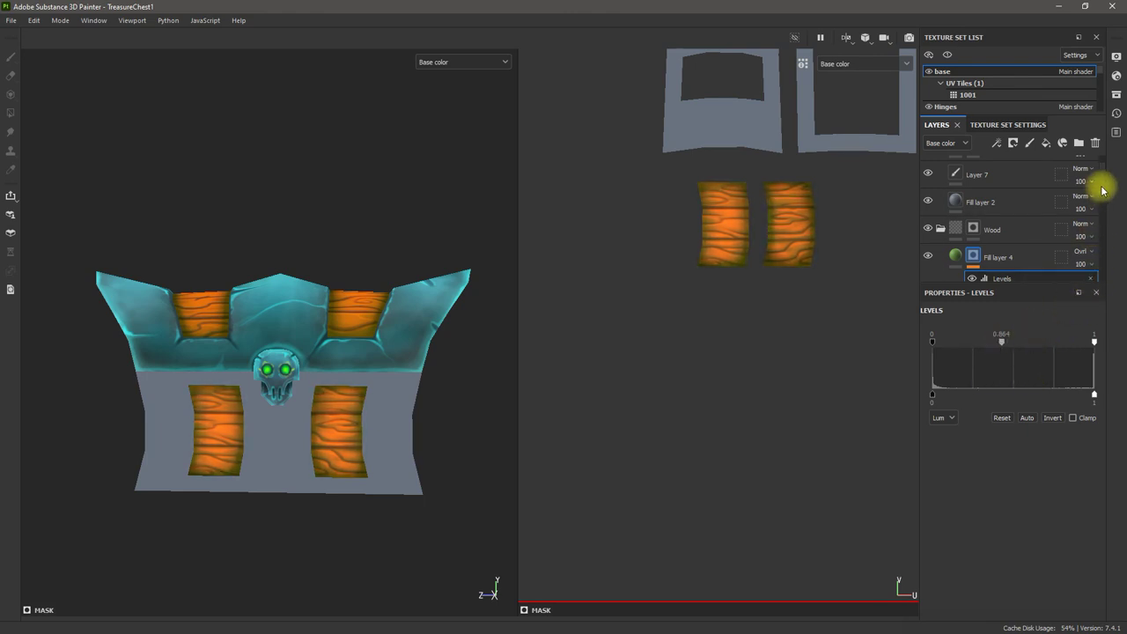
Step: Set the Balance of the Ambient Occlusion generator in Fill layer 4's mask to 0.14
mouse_move(1100, 167)
left_mouse_down()
mouse_move(1100, 221)
mouse_move(1049, 222)
left_mouse_up()
left_click(1013, 203)
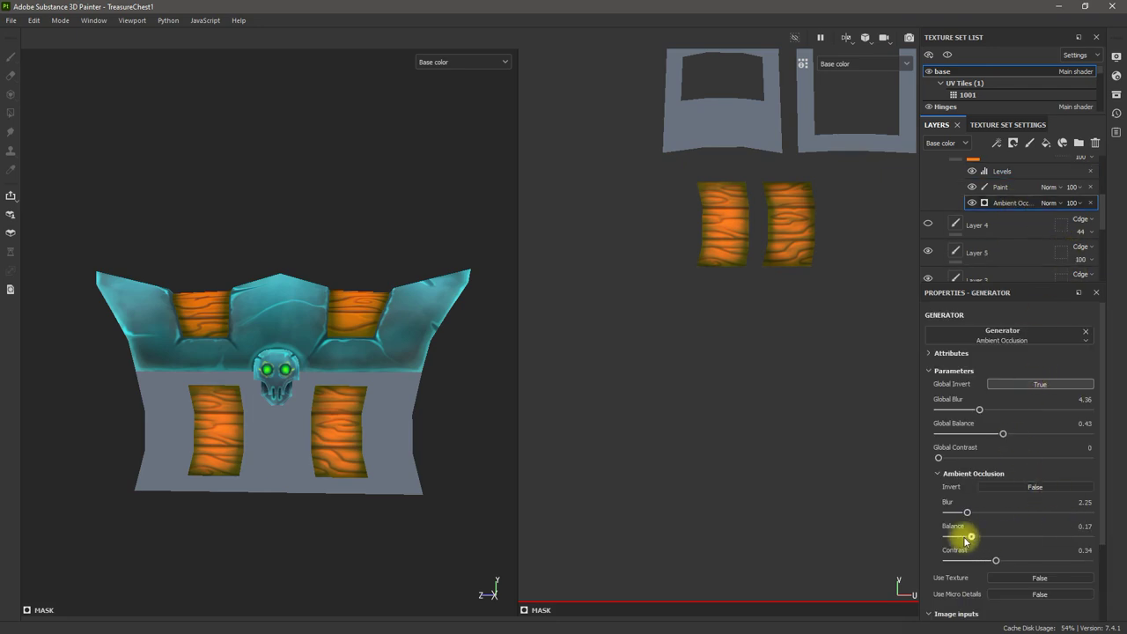
left_click_drag(965, 539, 967, 539)
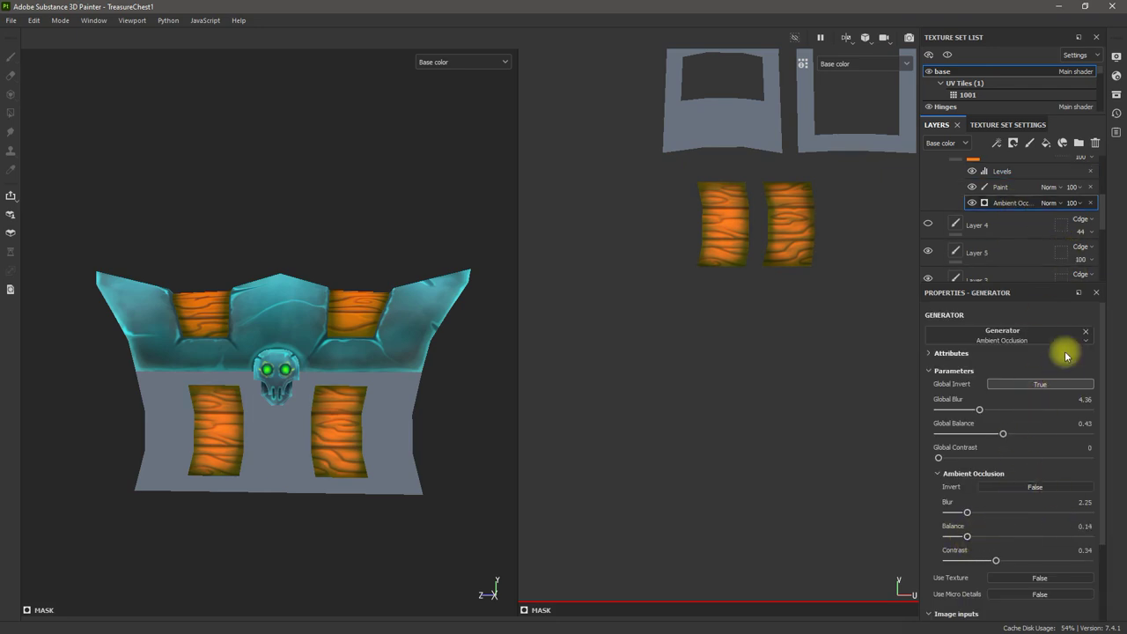
Step: Try the Levels effect below Paint in Fill layer 4's mask stack, return it above, and remove it
scroll(1100, 206, "up", 2)
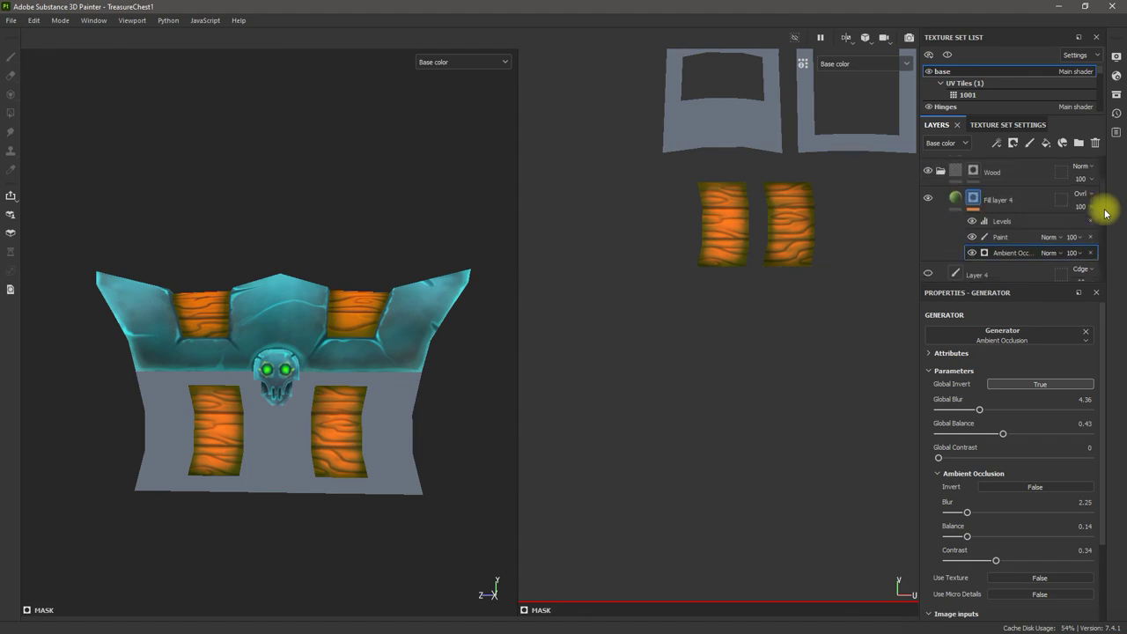
left_click(1002, 223)
left_click_drag(1011, 246, 1013, 220)
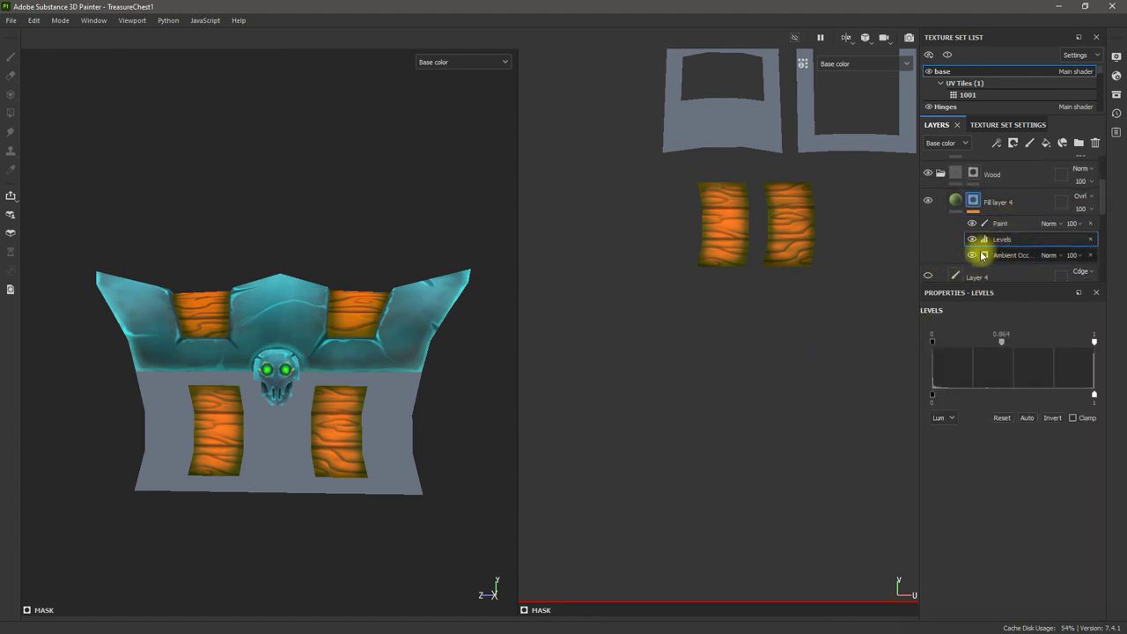
mouse_move(995, 245)
left_mouse_down()
mouse_move(1006, 221)
mouse_move(1013, 252)
mouse_move(1007, 232)
mouse_move(1025, 221)
left_mouse_up()
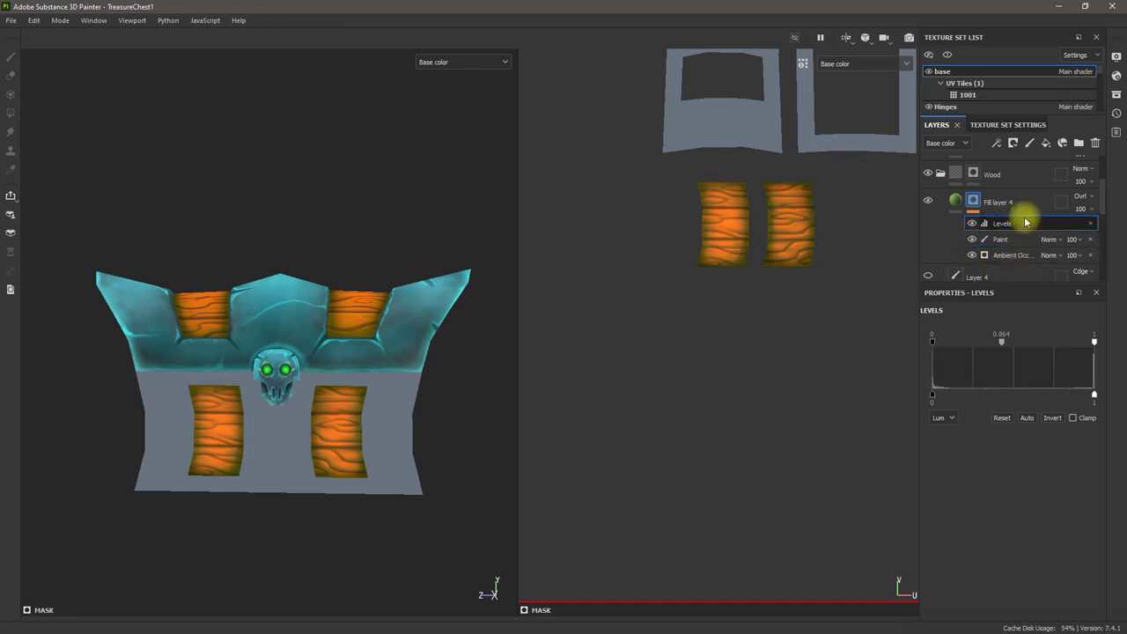
left_click(1090, 222)
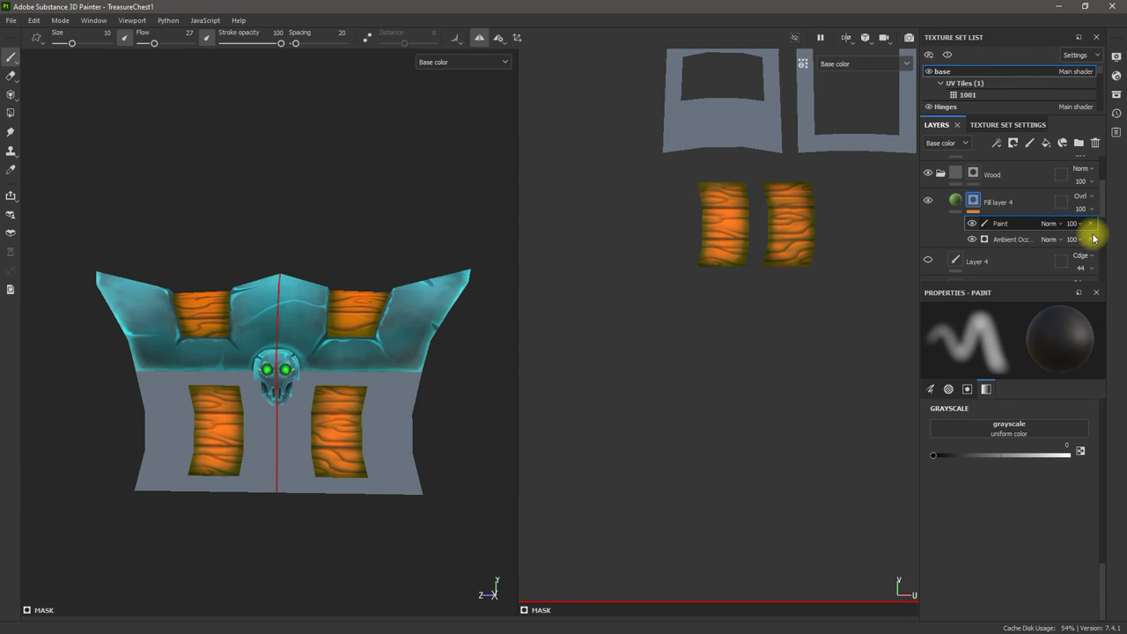